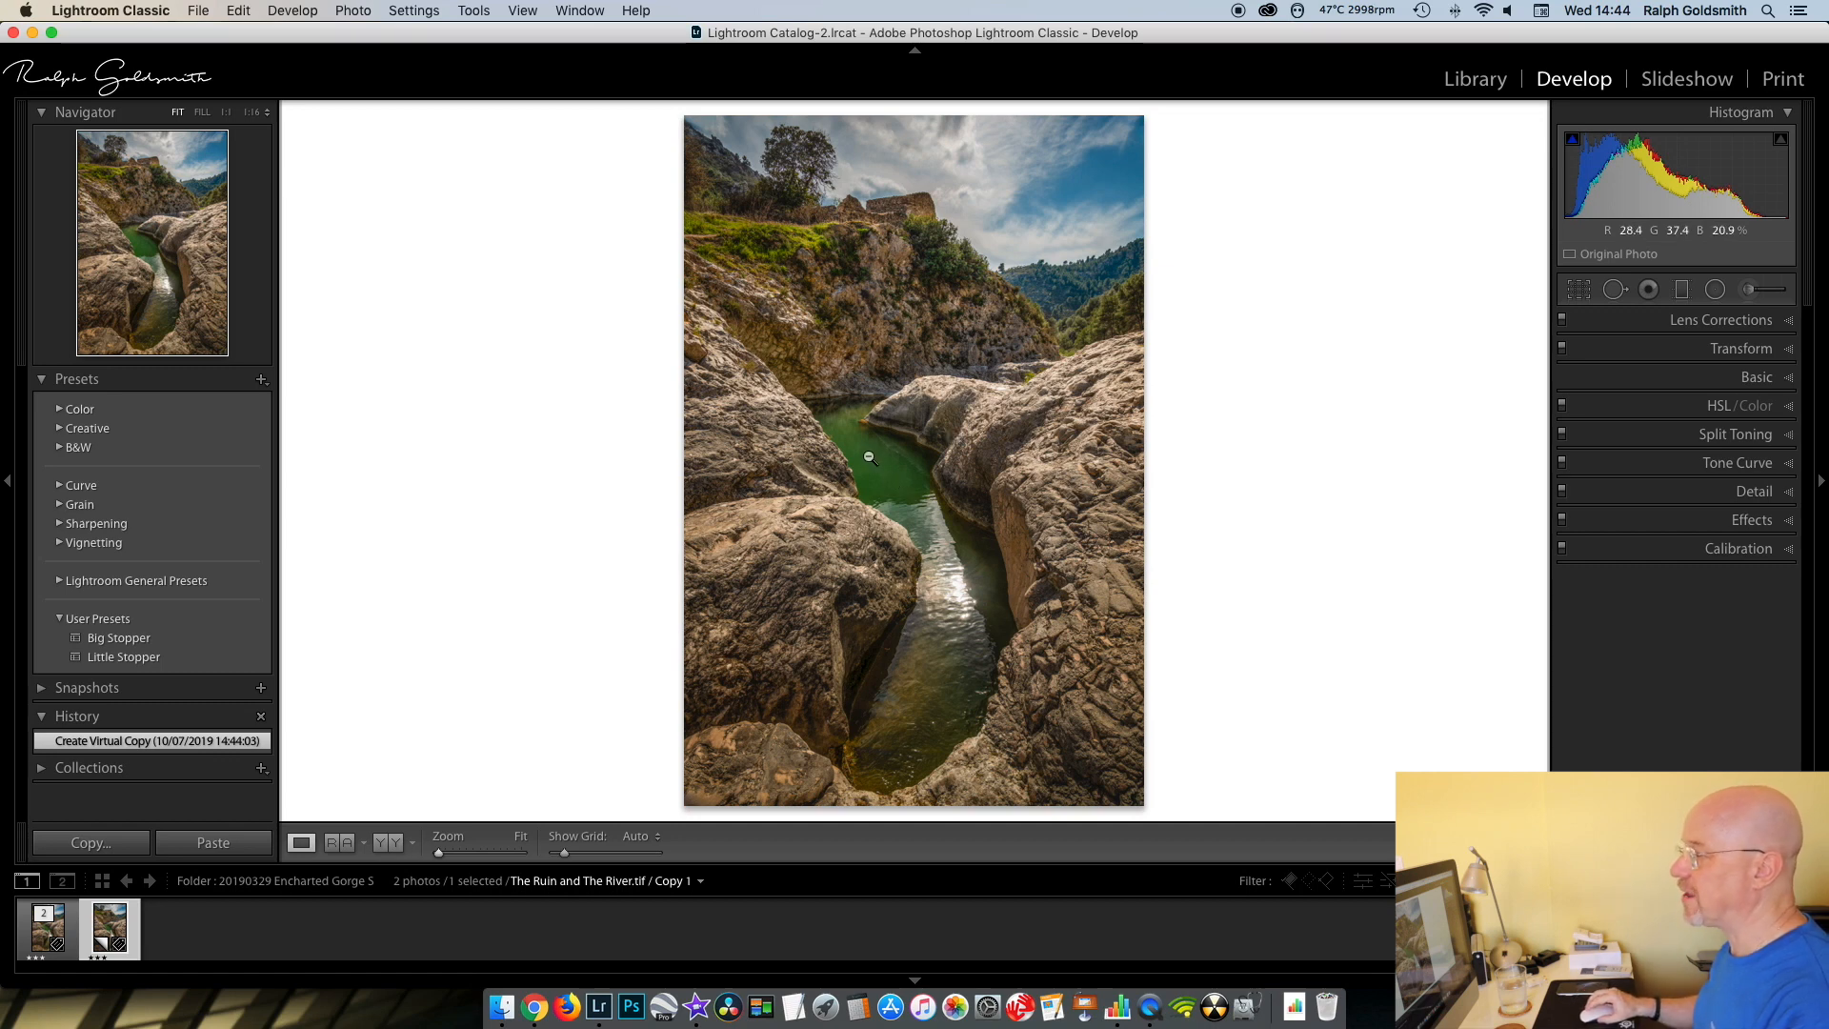
- Set up an adjustment brush with Exposure −0.95, Highlights −33, Whites −33, Blacks 0, Clarity 0 and Tint −85
click(1749, 291)
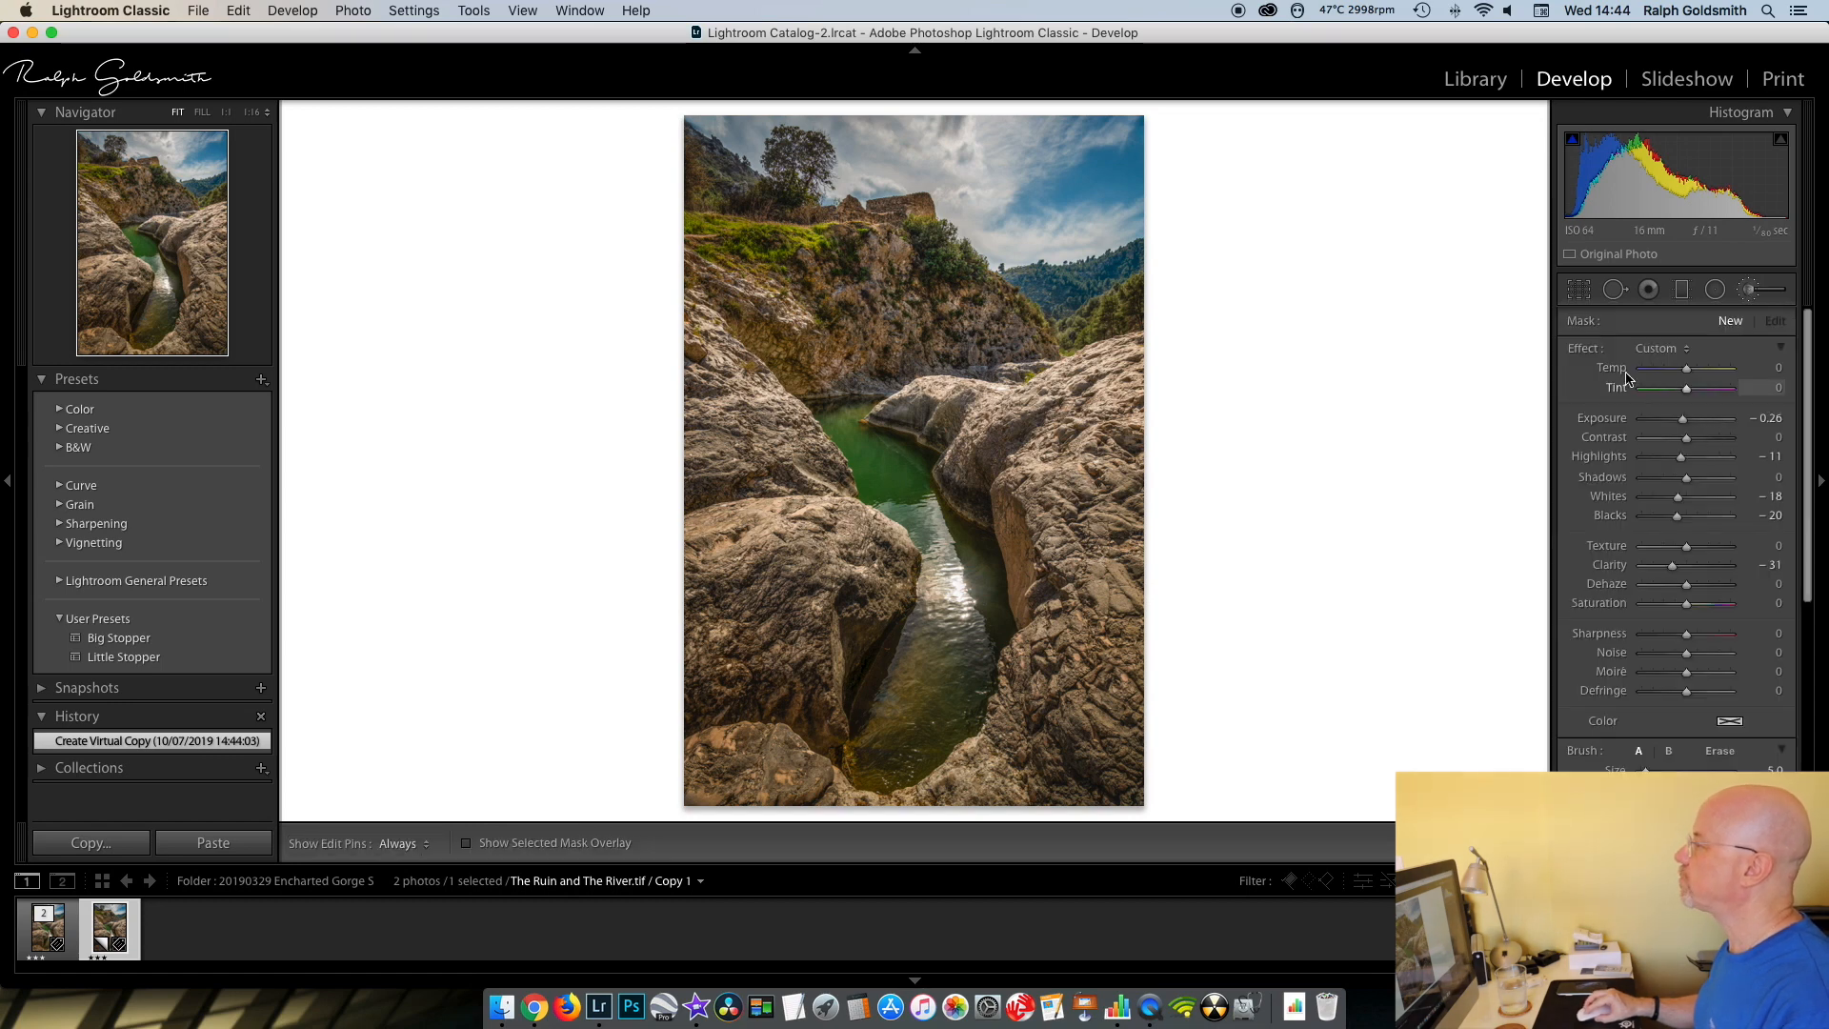
drag(1685, 425, 1670, 500)
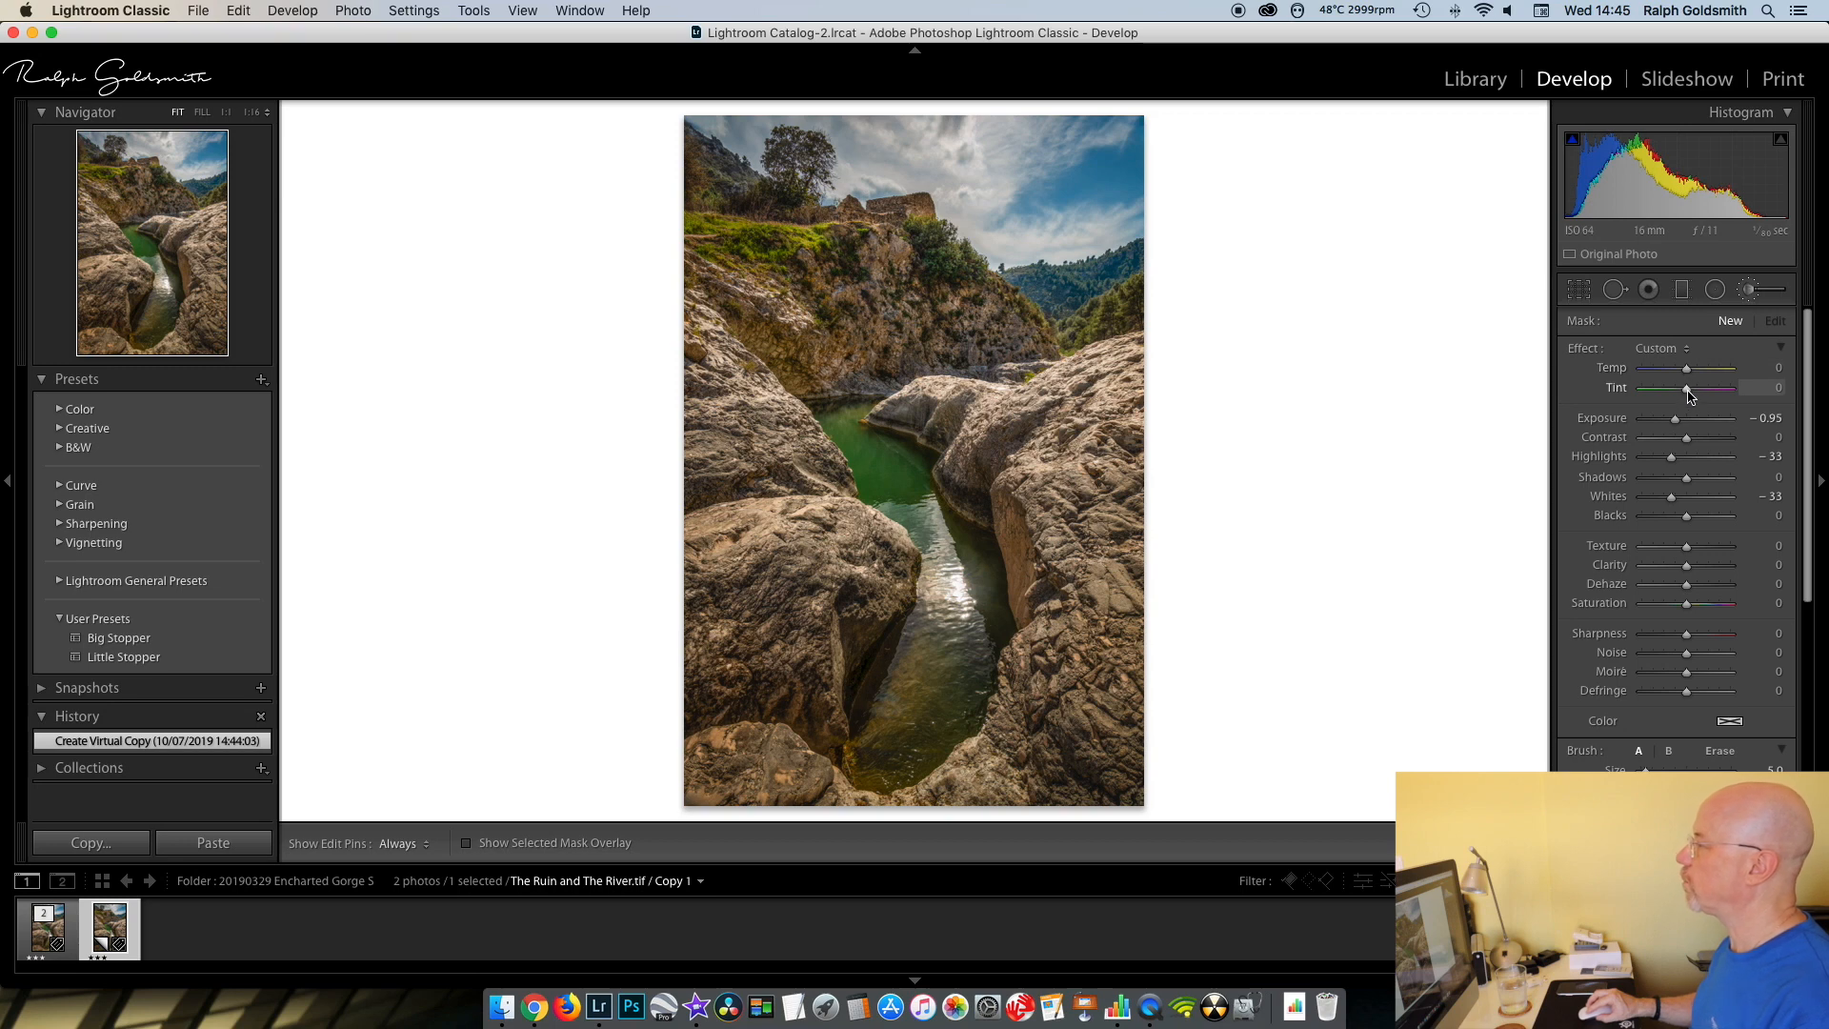
drag(1686, 392, 1649, 390)
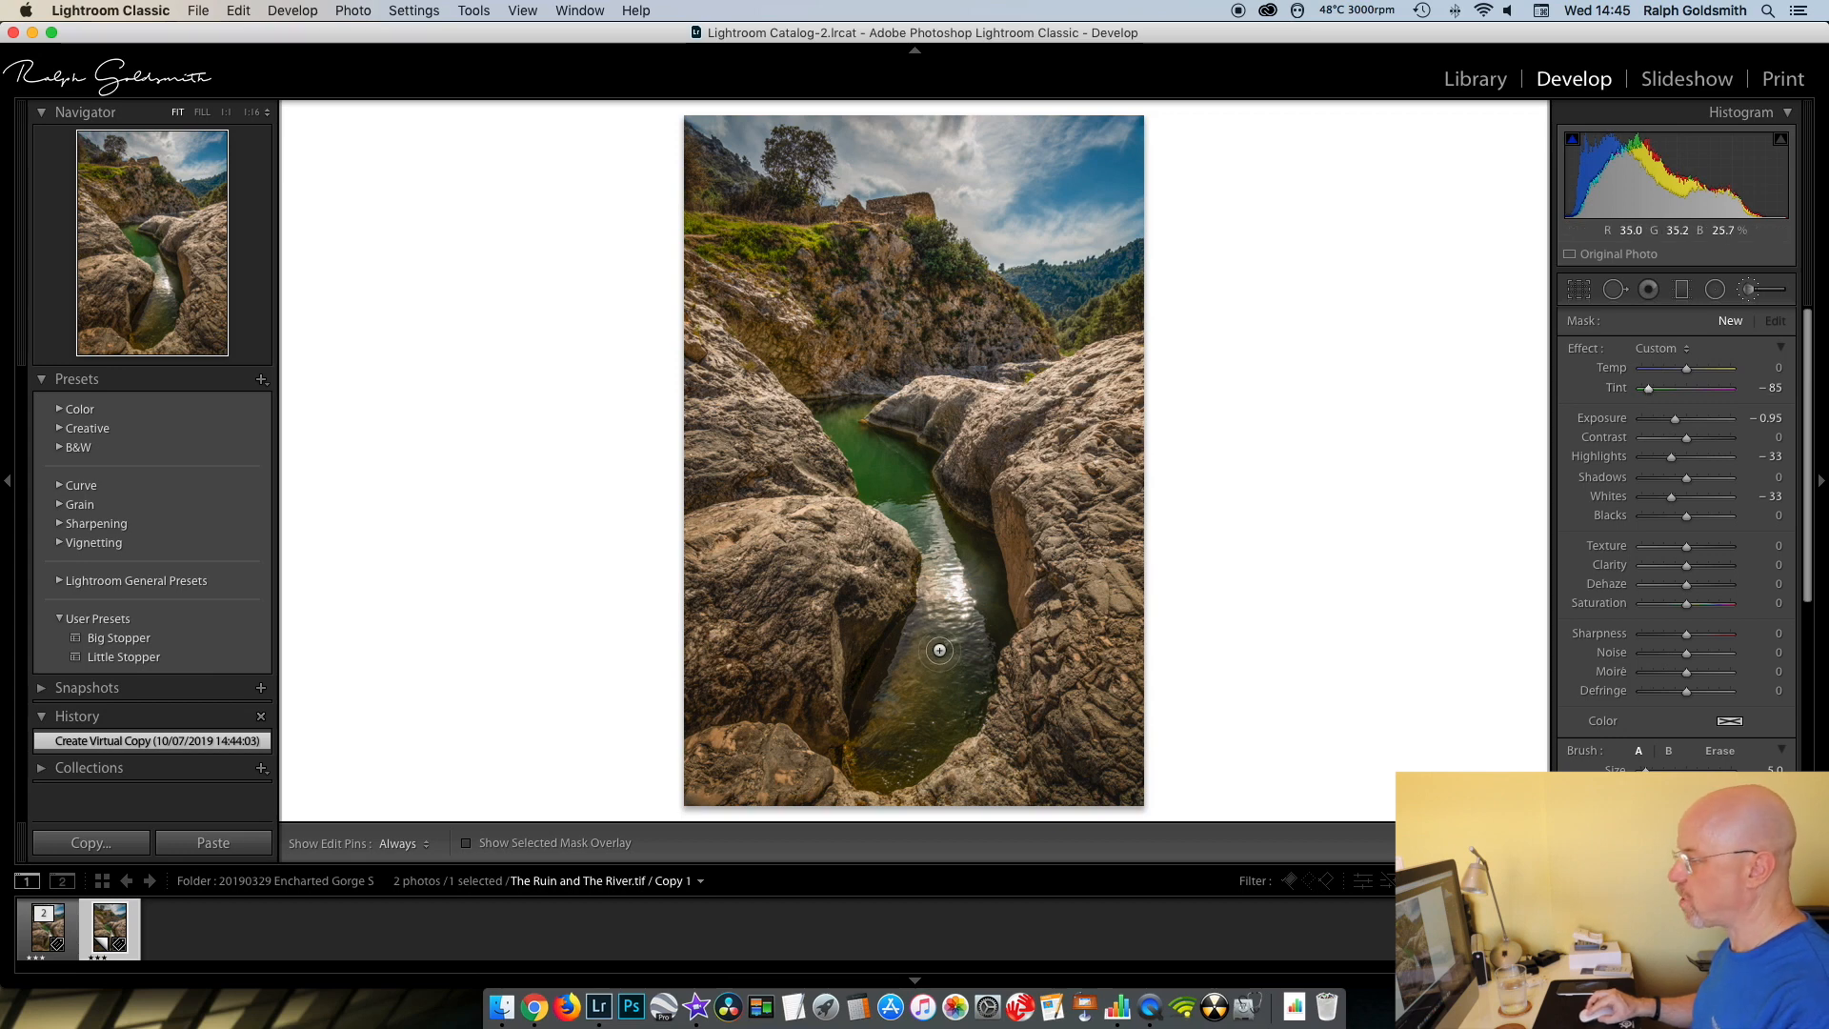
- Brush the adjustment over the bright sun reflection and the brownish lower part of the river water
key(h)
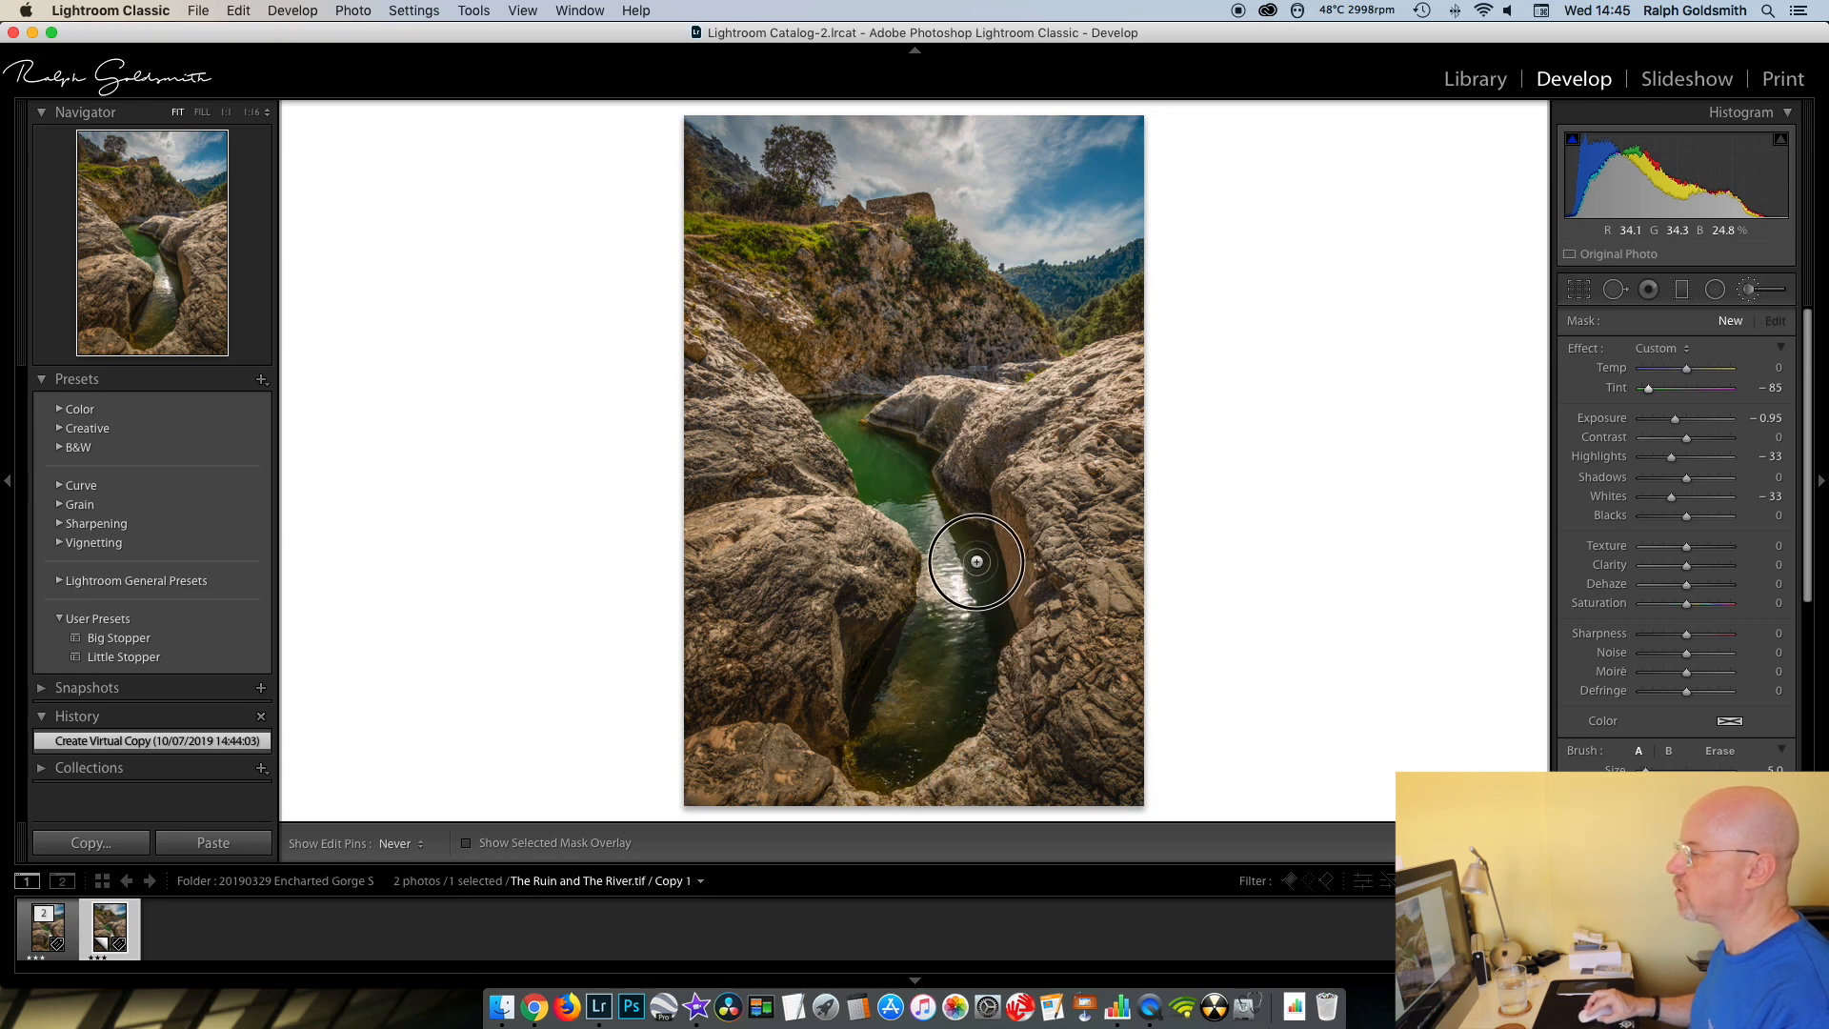
click(945, 524)
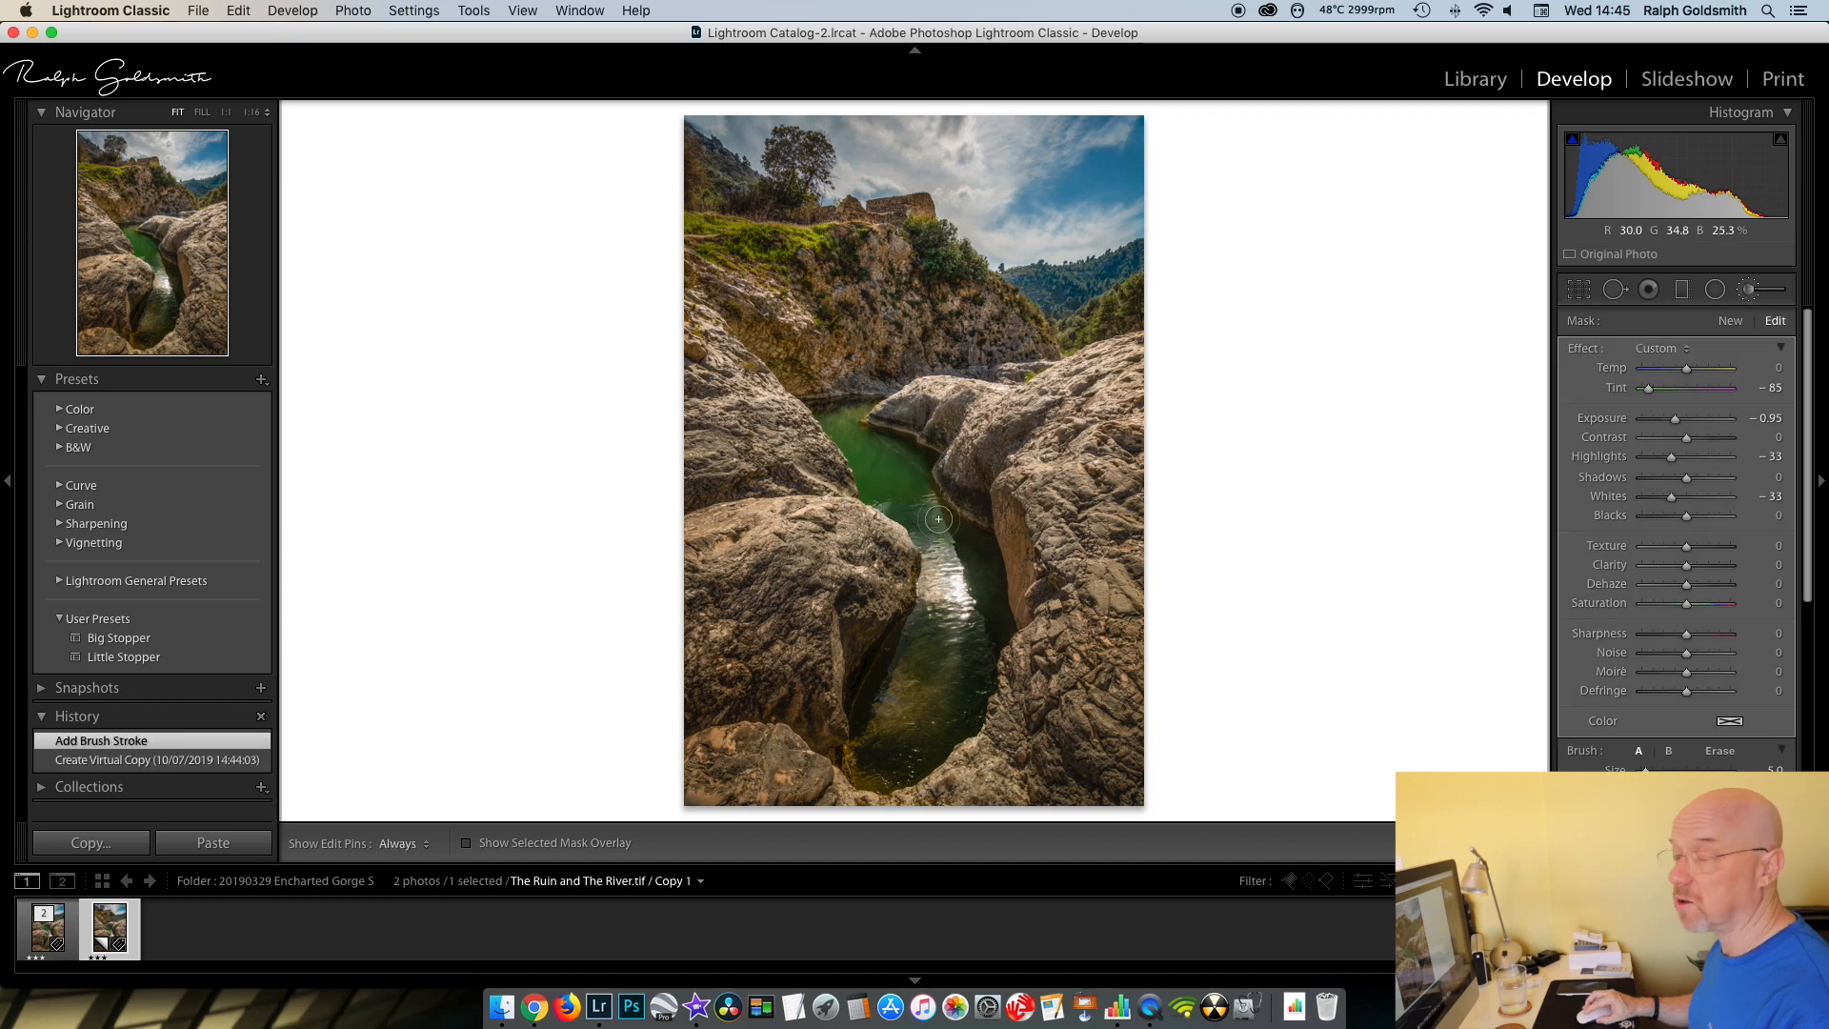
key(h)
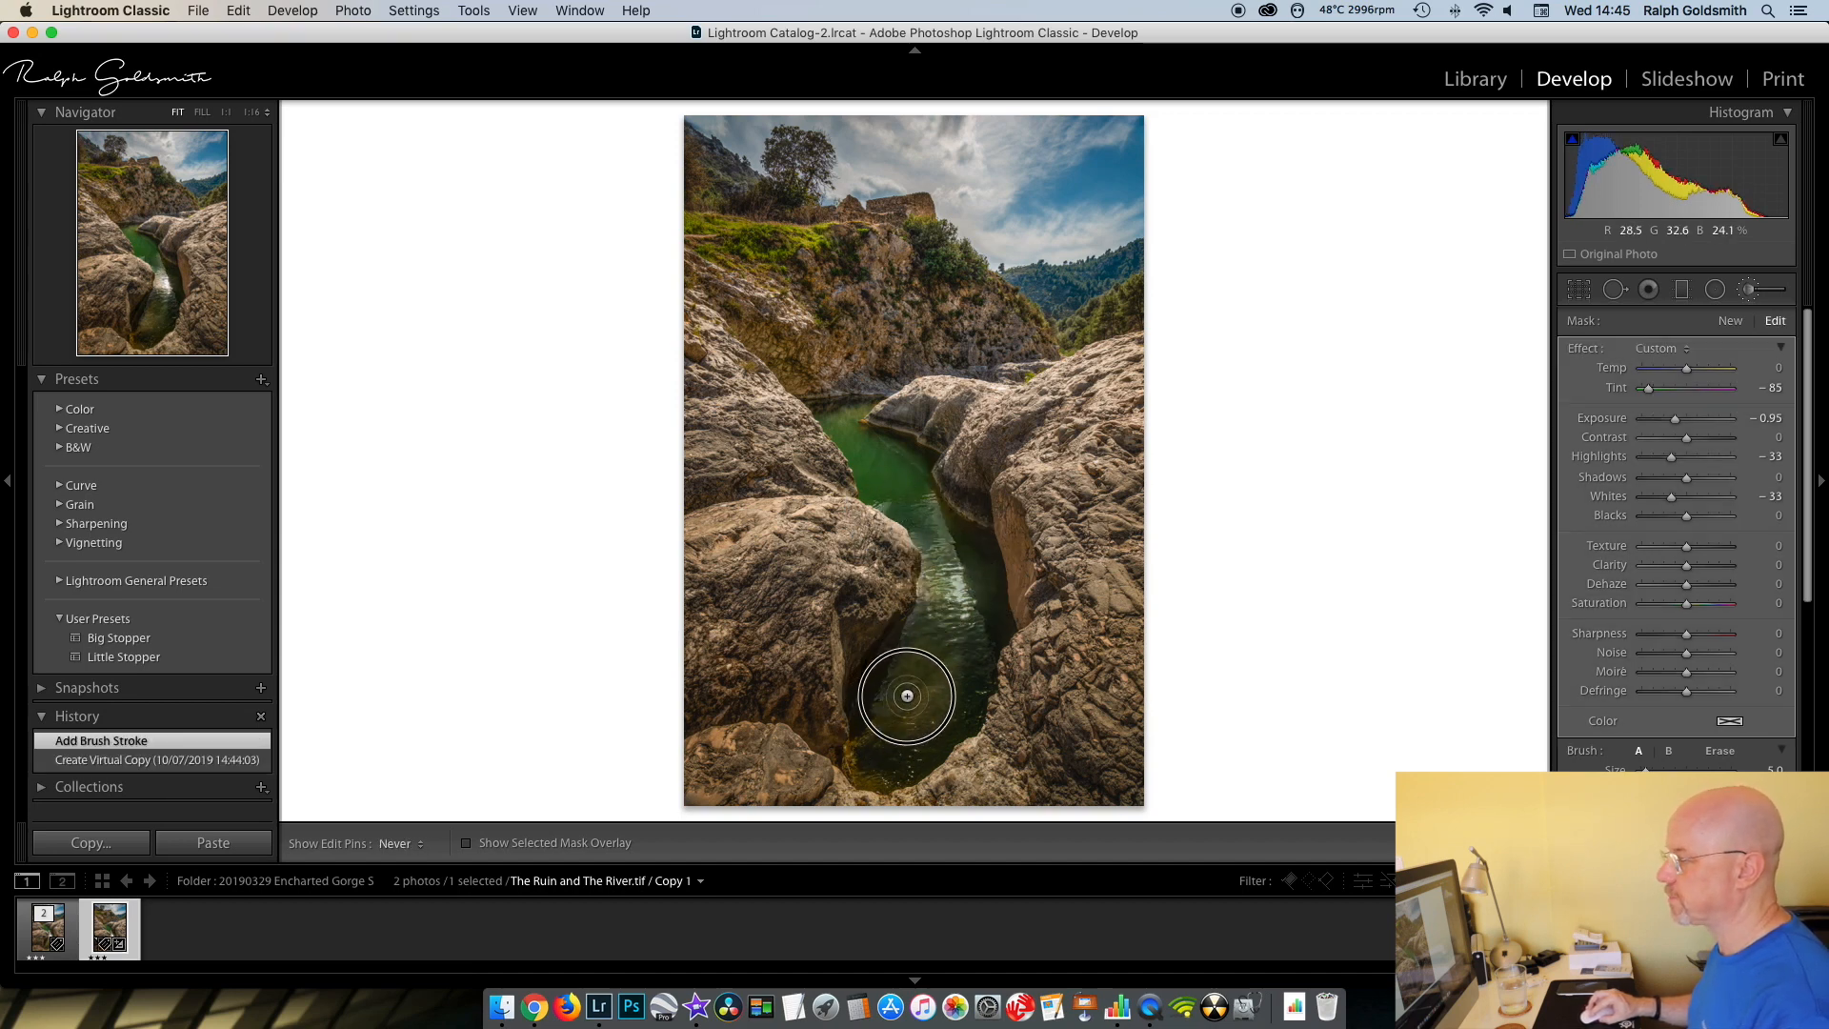
drag(932, 689, 945, 576)
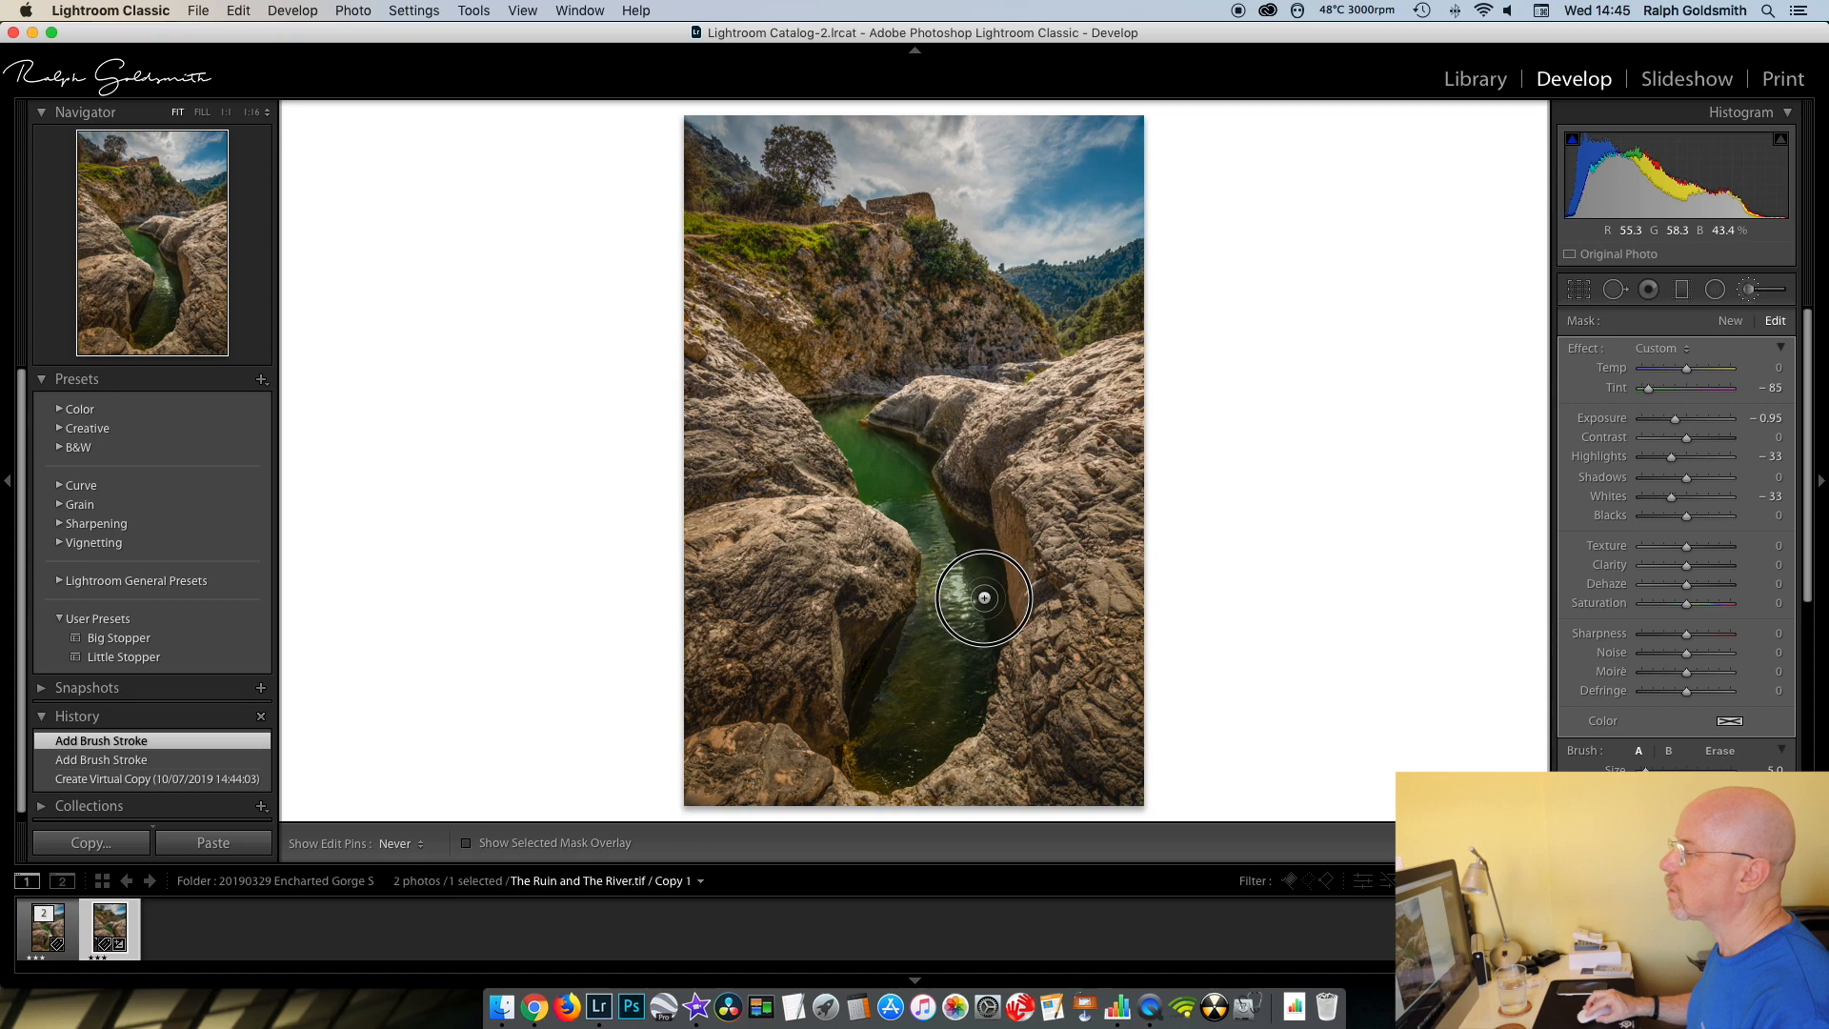
drag(935, 514, 914, 512)
- Reduce the brush size to 2.0 and paint the water's edge where the river narrows beside the rocks
key(h)
key(bracketleft)
key(bracketleft)
key(bracketleft)
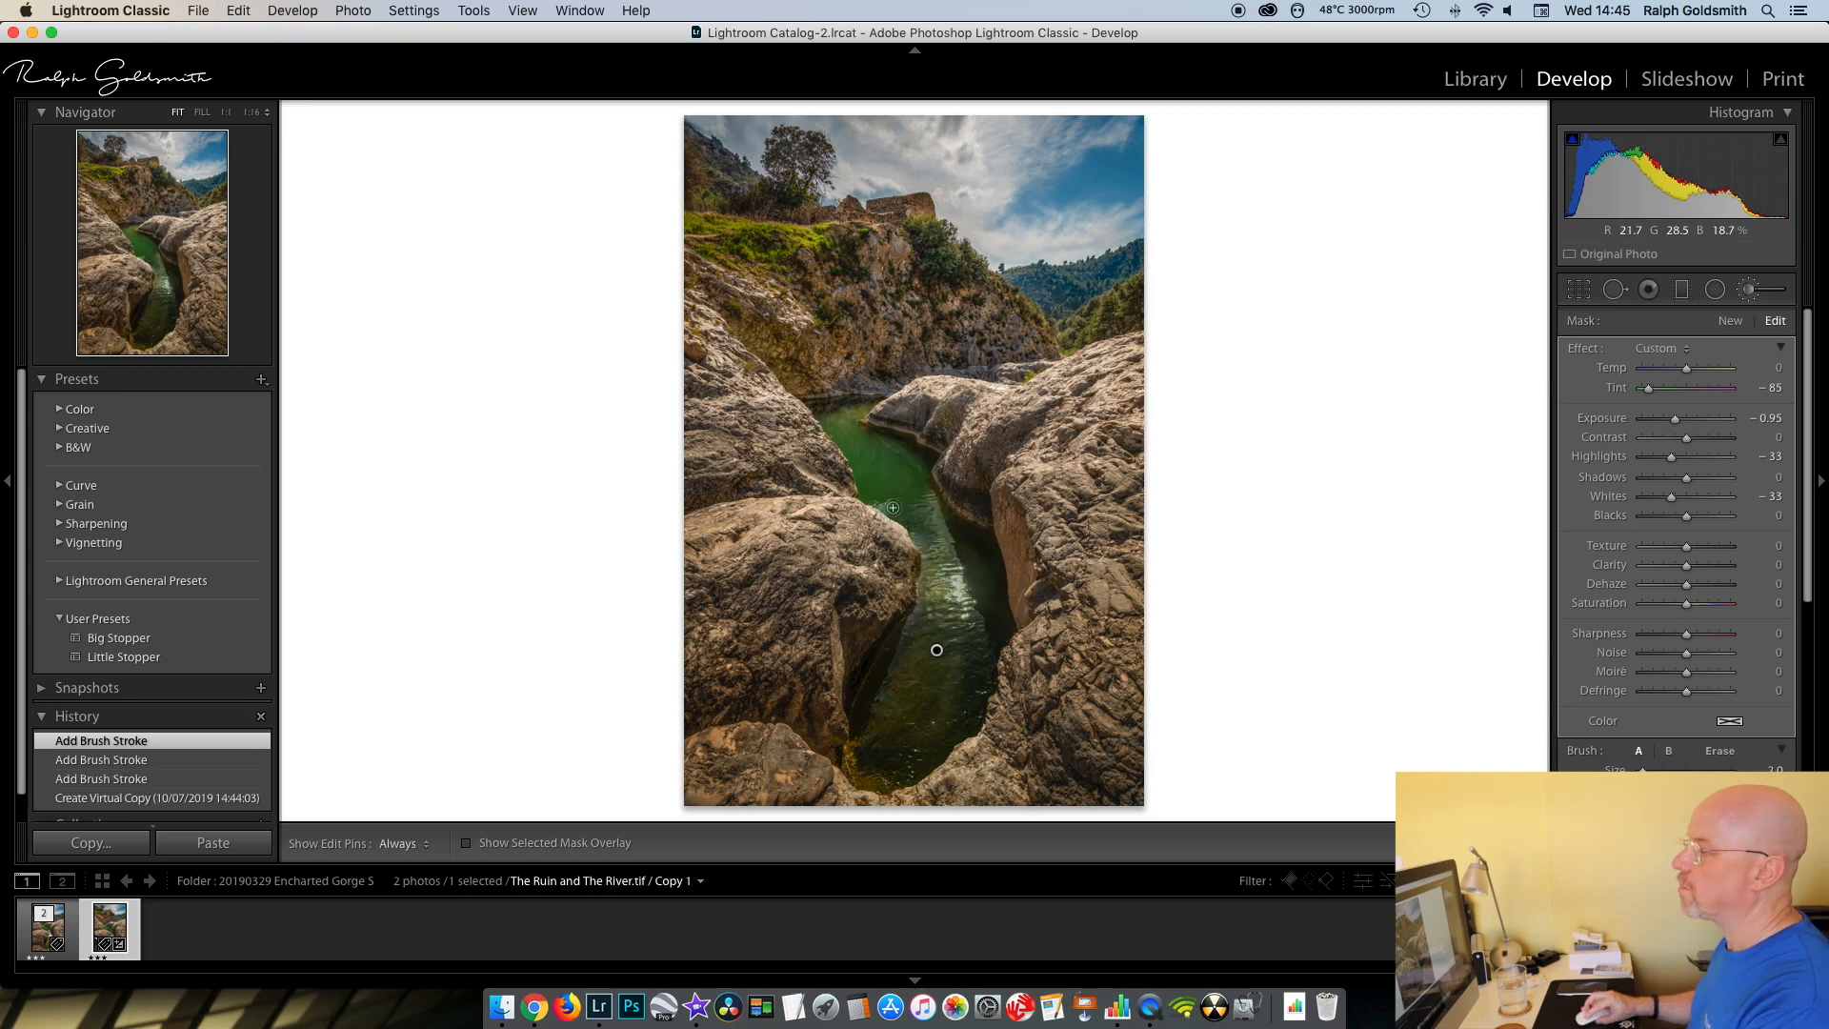
drag(896, 505, 943, 519)
- Enlarge the brush again and set the river mask's Exposure to −1.15, Highlights to −44 and Whites to −42
key(bracketright)
key(bracketright)
key(bracketright)
key(h)
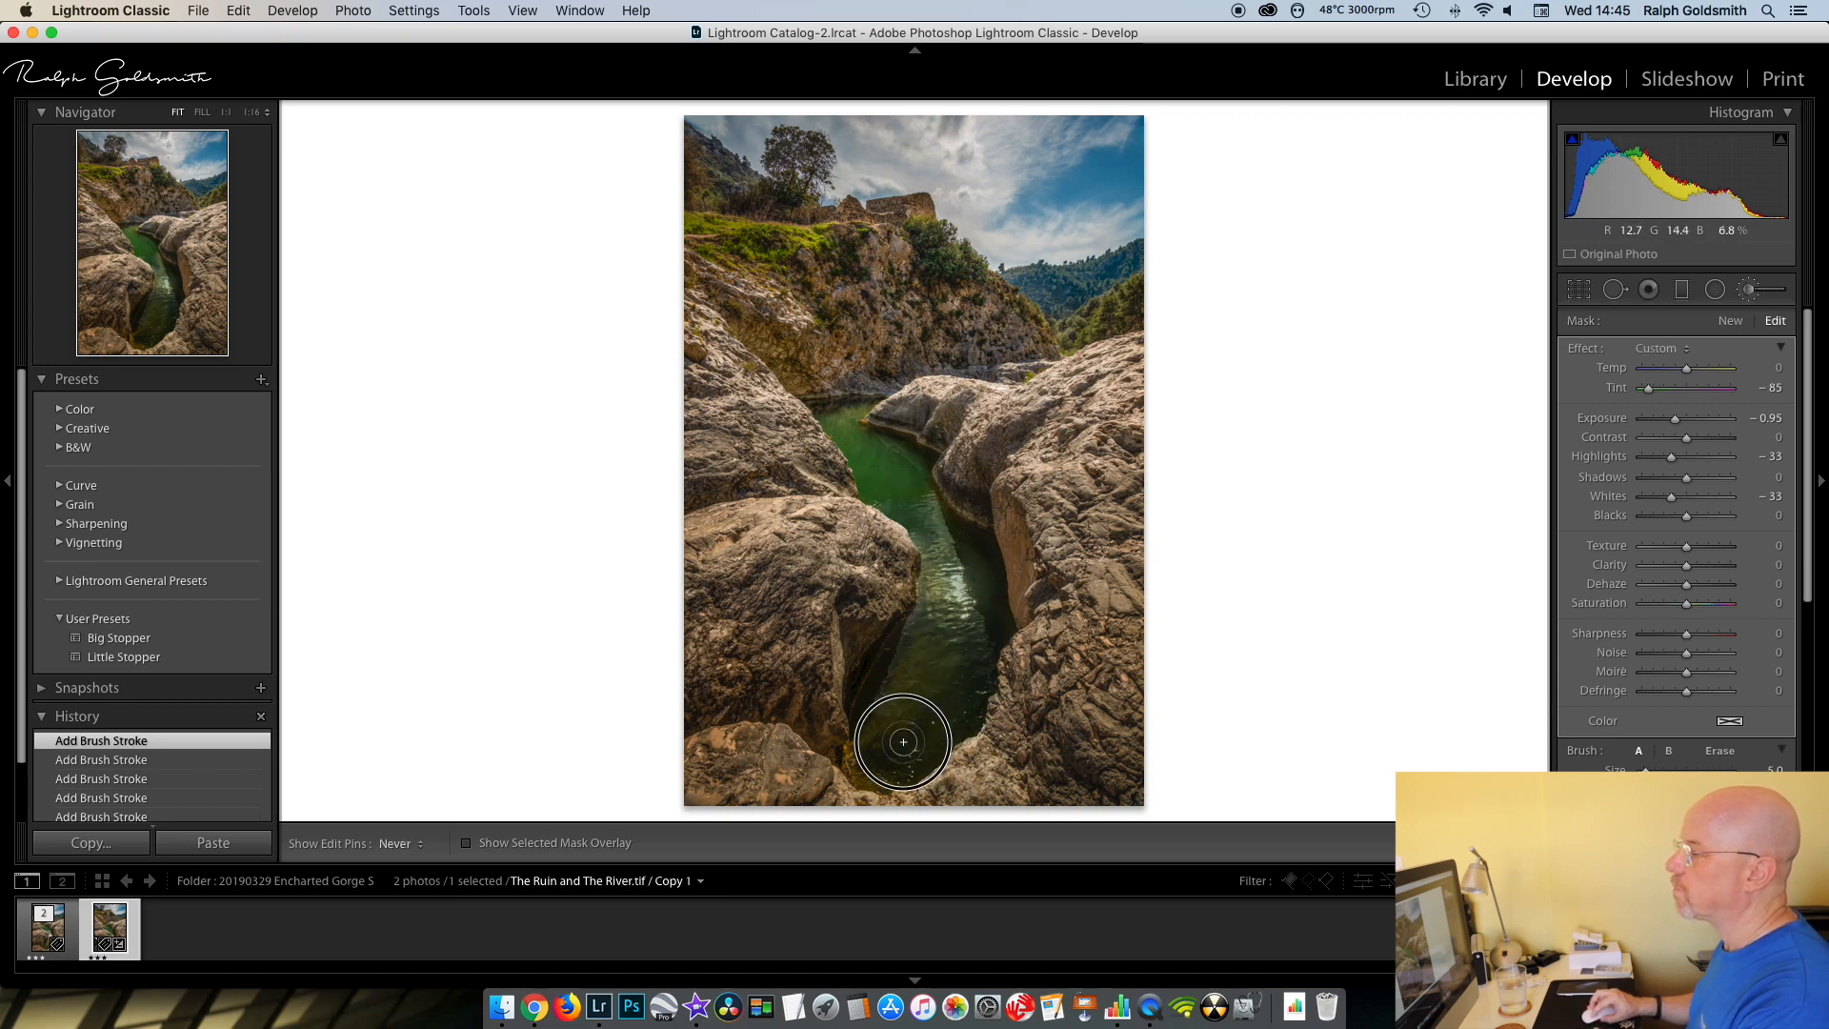
key(h)
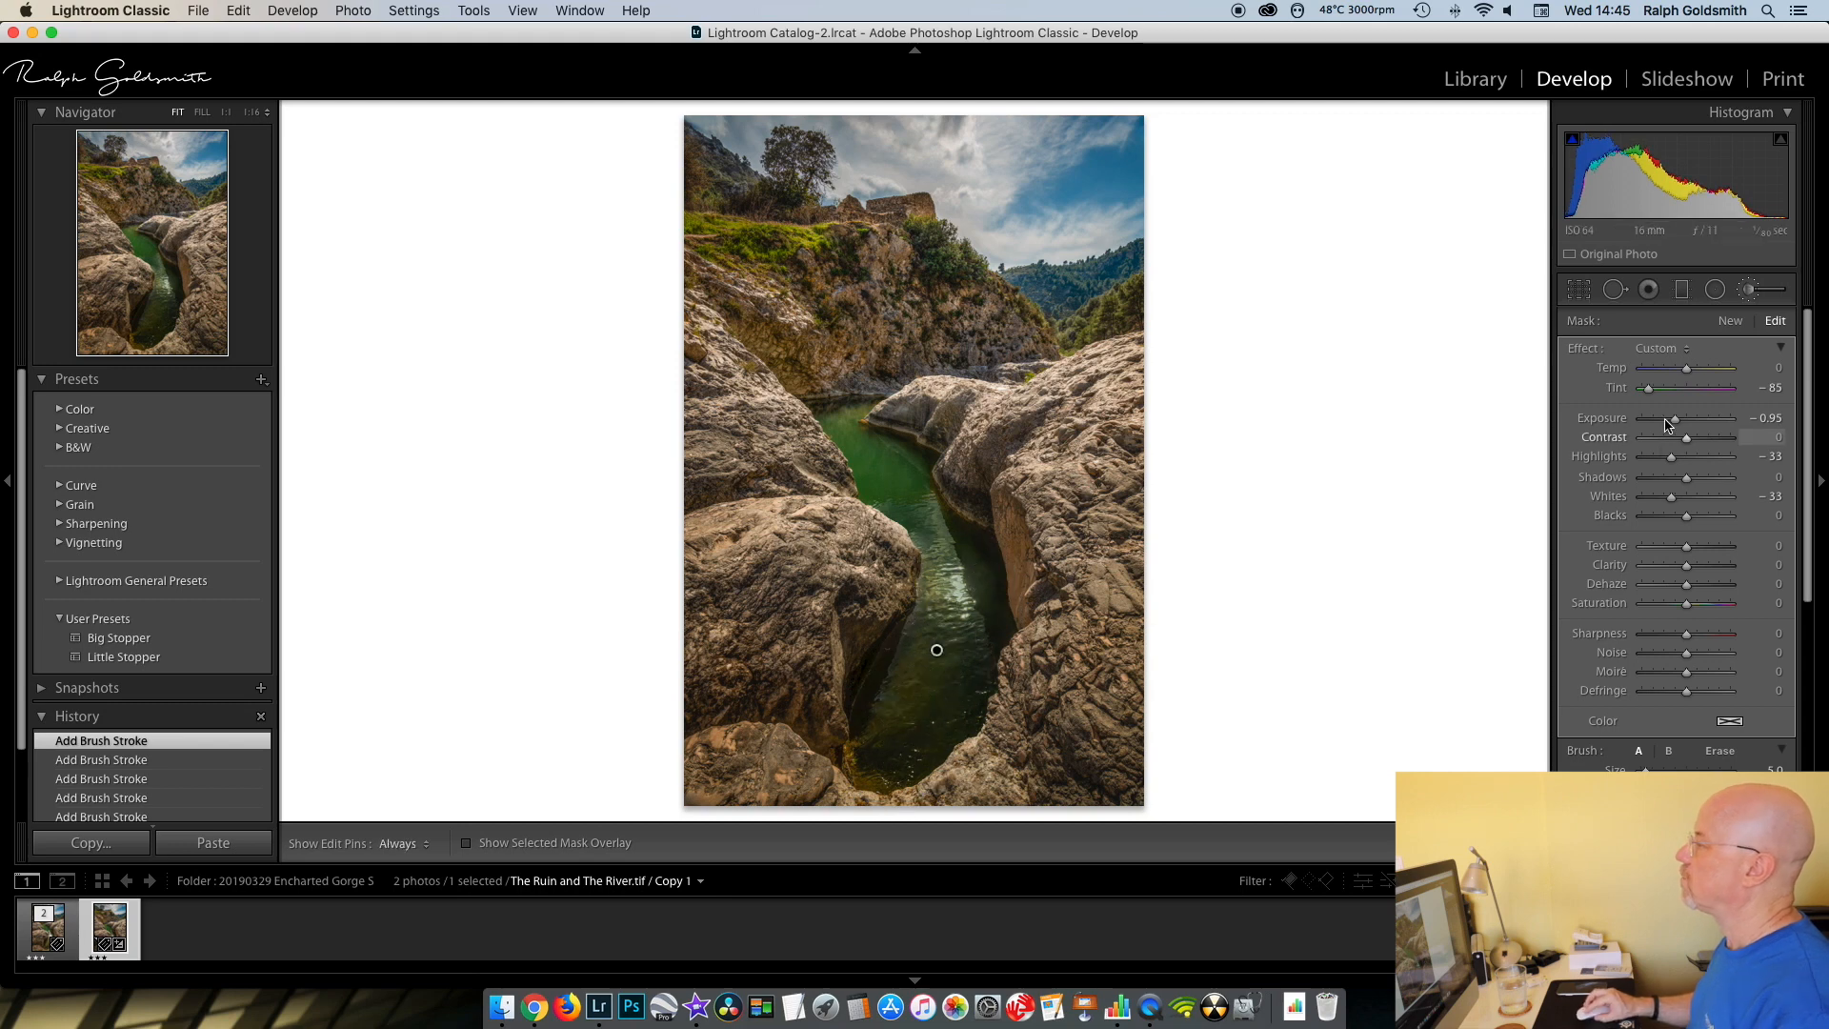
drag(1669, 420, 1667, 496)
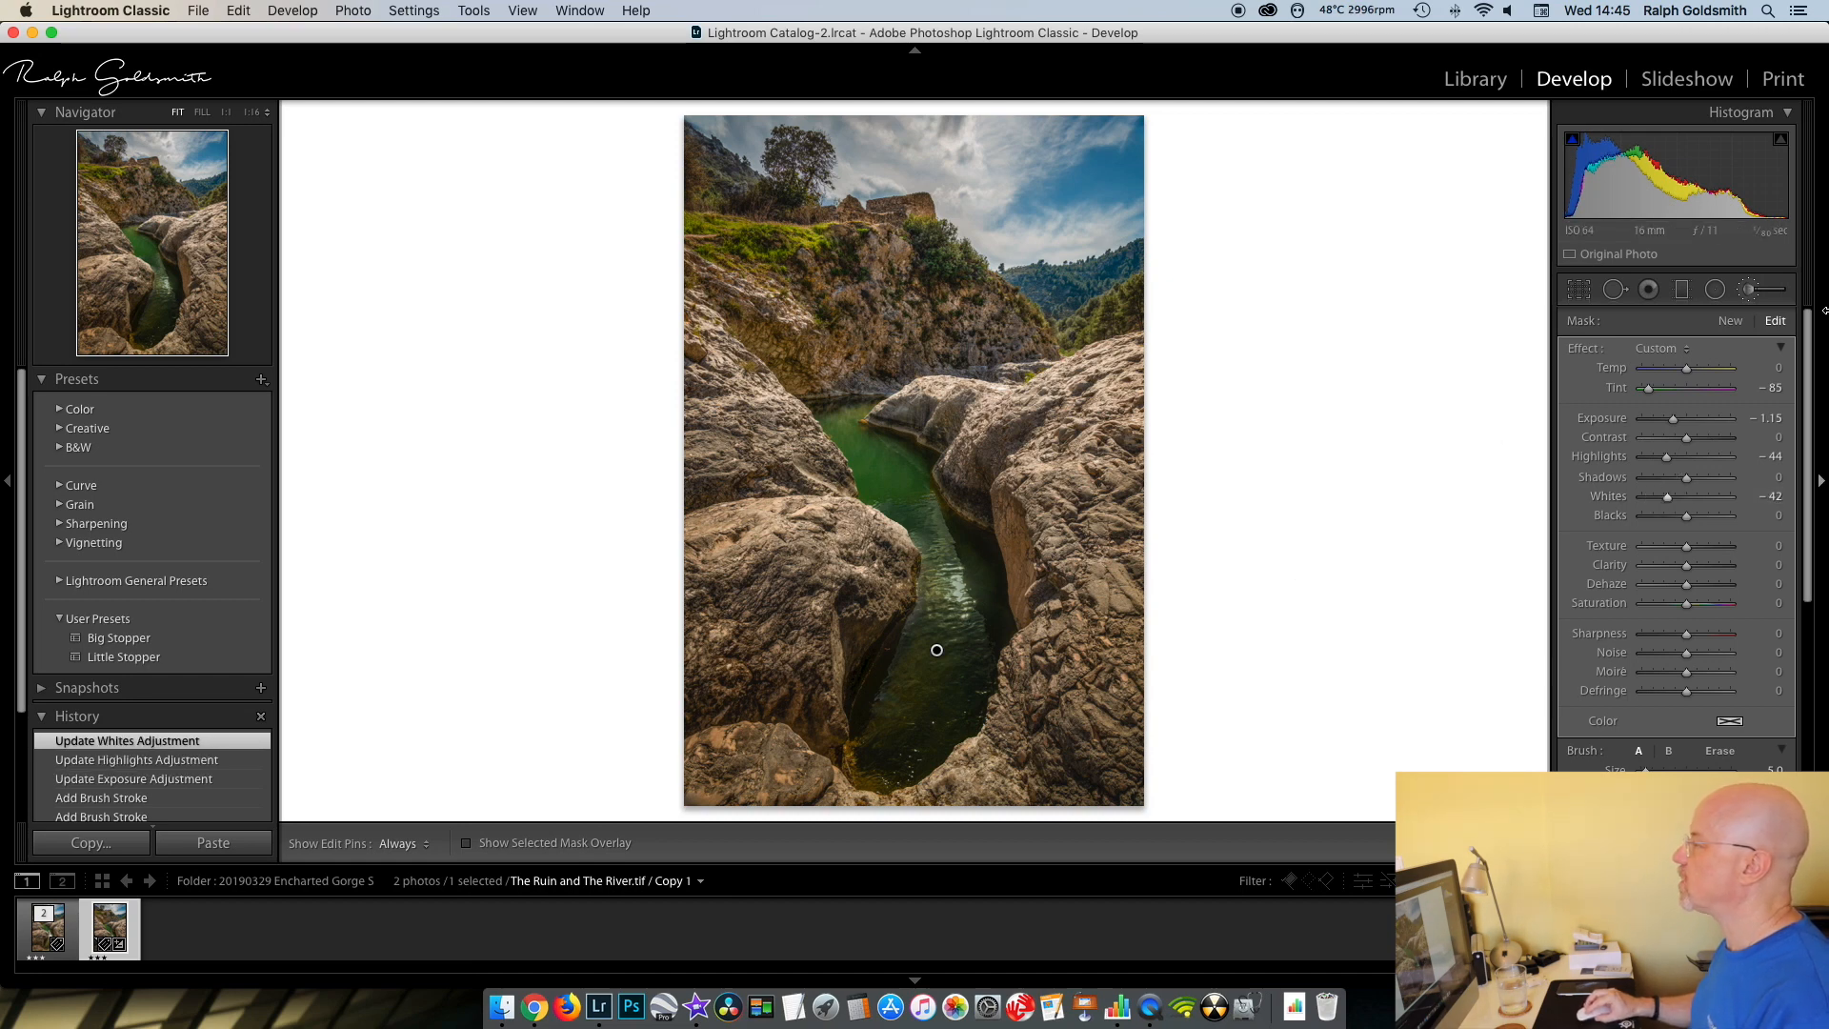
- Start a second brush mask with Tint −44 and paint it on the remaining reflection in the middle of the river
click(1731, 322)
click(1662, 392)
drag(1662, 392, 1666, 391)
key(h)
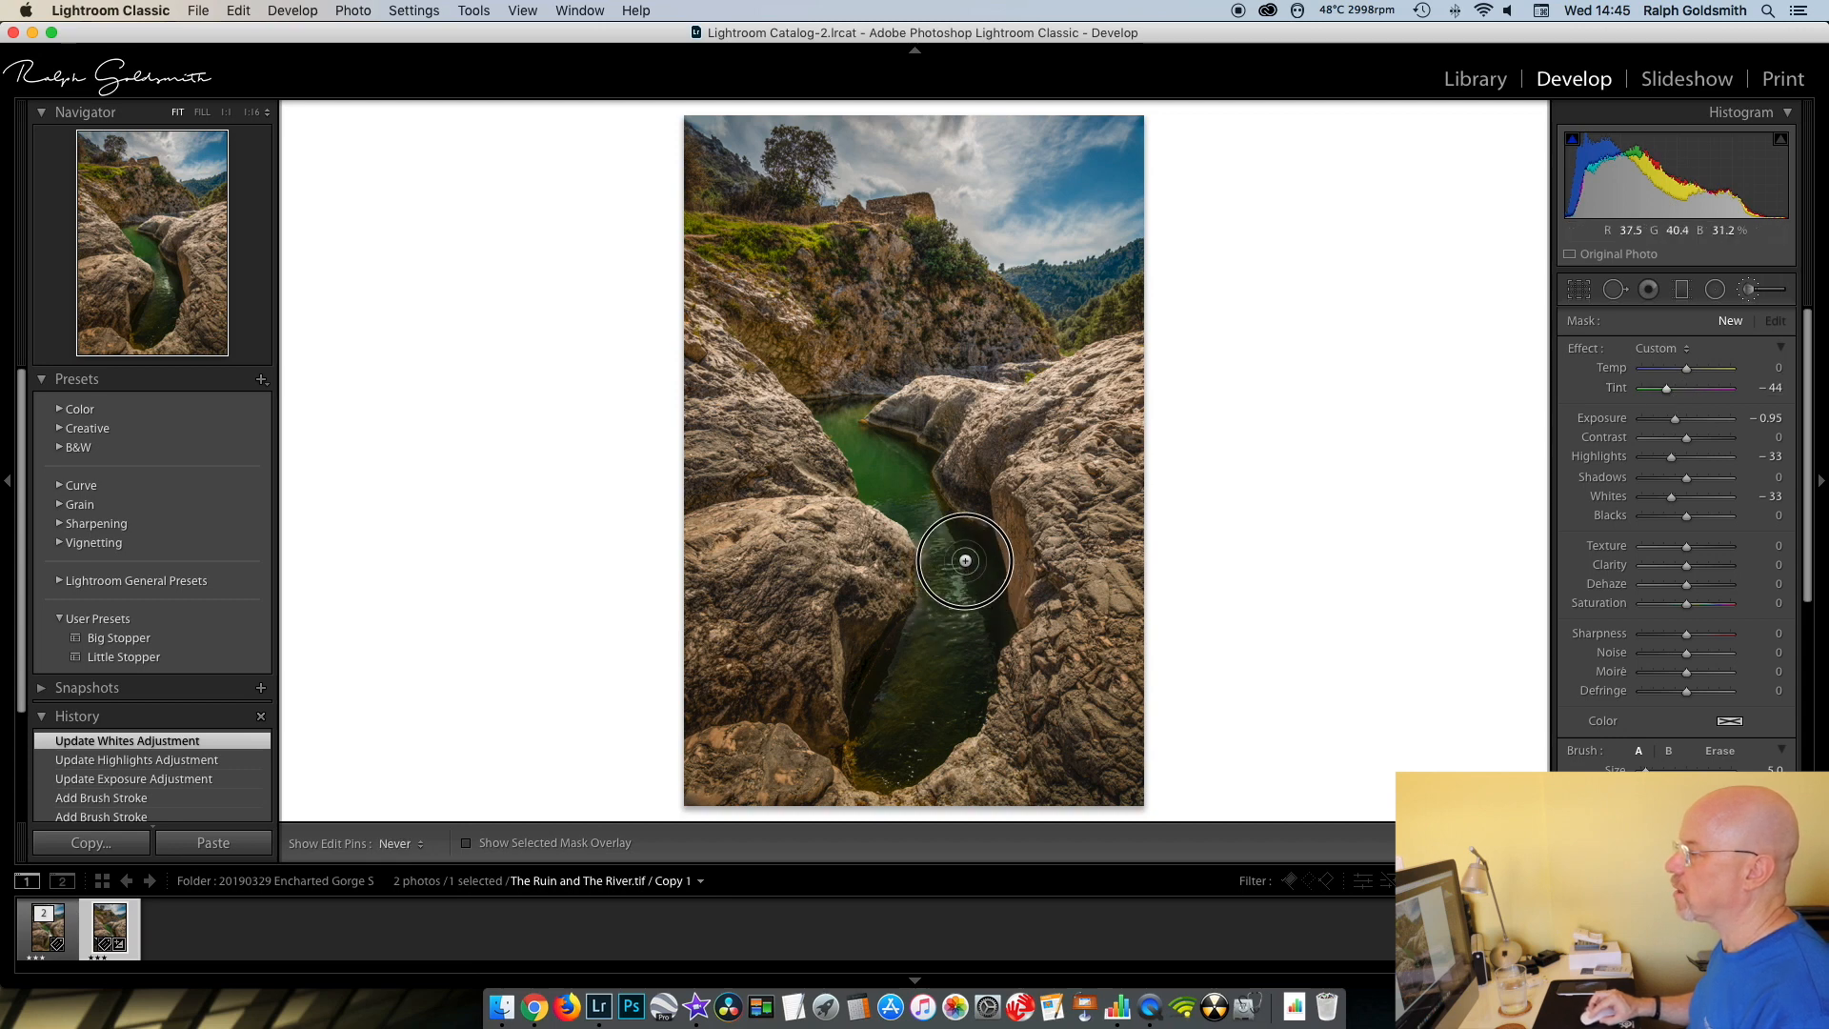
click(966, 598)
- Set the second mask's Exposure to −0.46, paint over the rest of the reflections and lower water, and close the brush
drag(1674, 429, 1680, 429)
mouse_move(947, 570)
mouse_down()
mouse_move(929, 645)
mouse_move(982, 599)
mouse_move(948, 529)
mouse_move(894, 682)
mouse_move(979, 549)
mouse_move(952, 561)
mouse_move(950, 613)
mouse_move(916, 642)
mouse_move(962, 630)
mouse_up()
drag(914, 705, 951, 666)
click(949, 525)
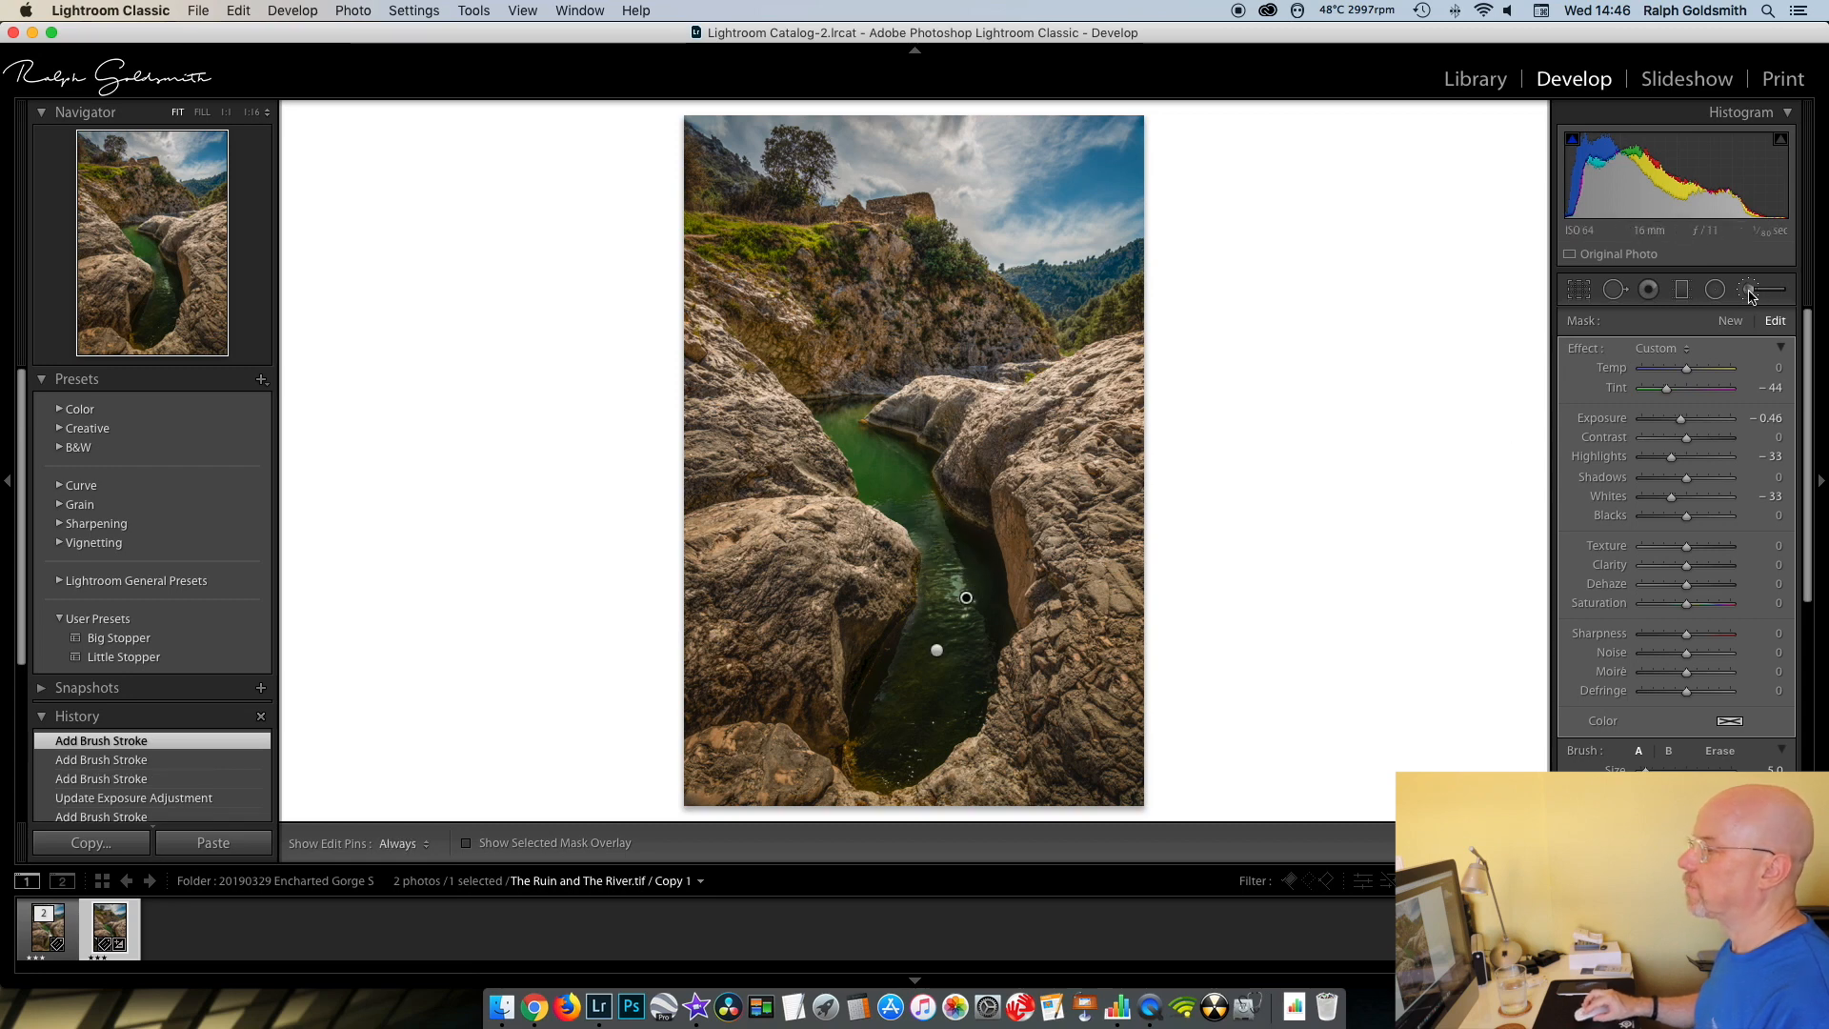
key(h)
drag(933, 566, 918, 628)
click(963, 547)
key(h)
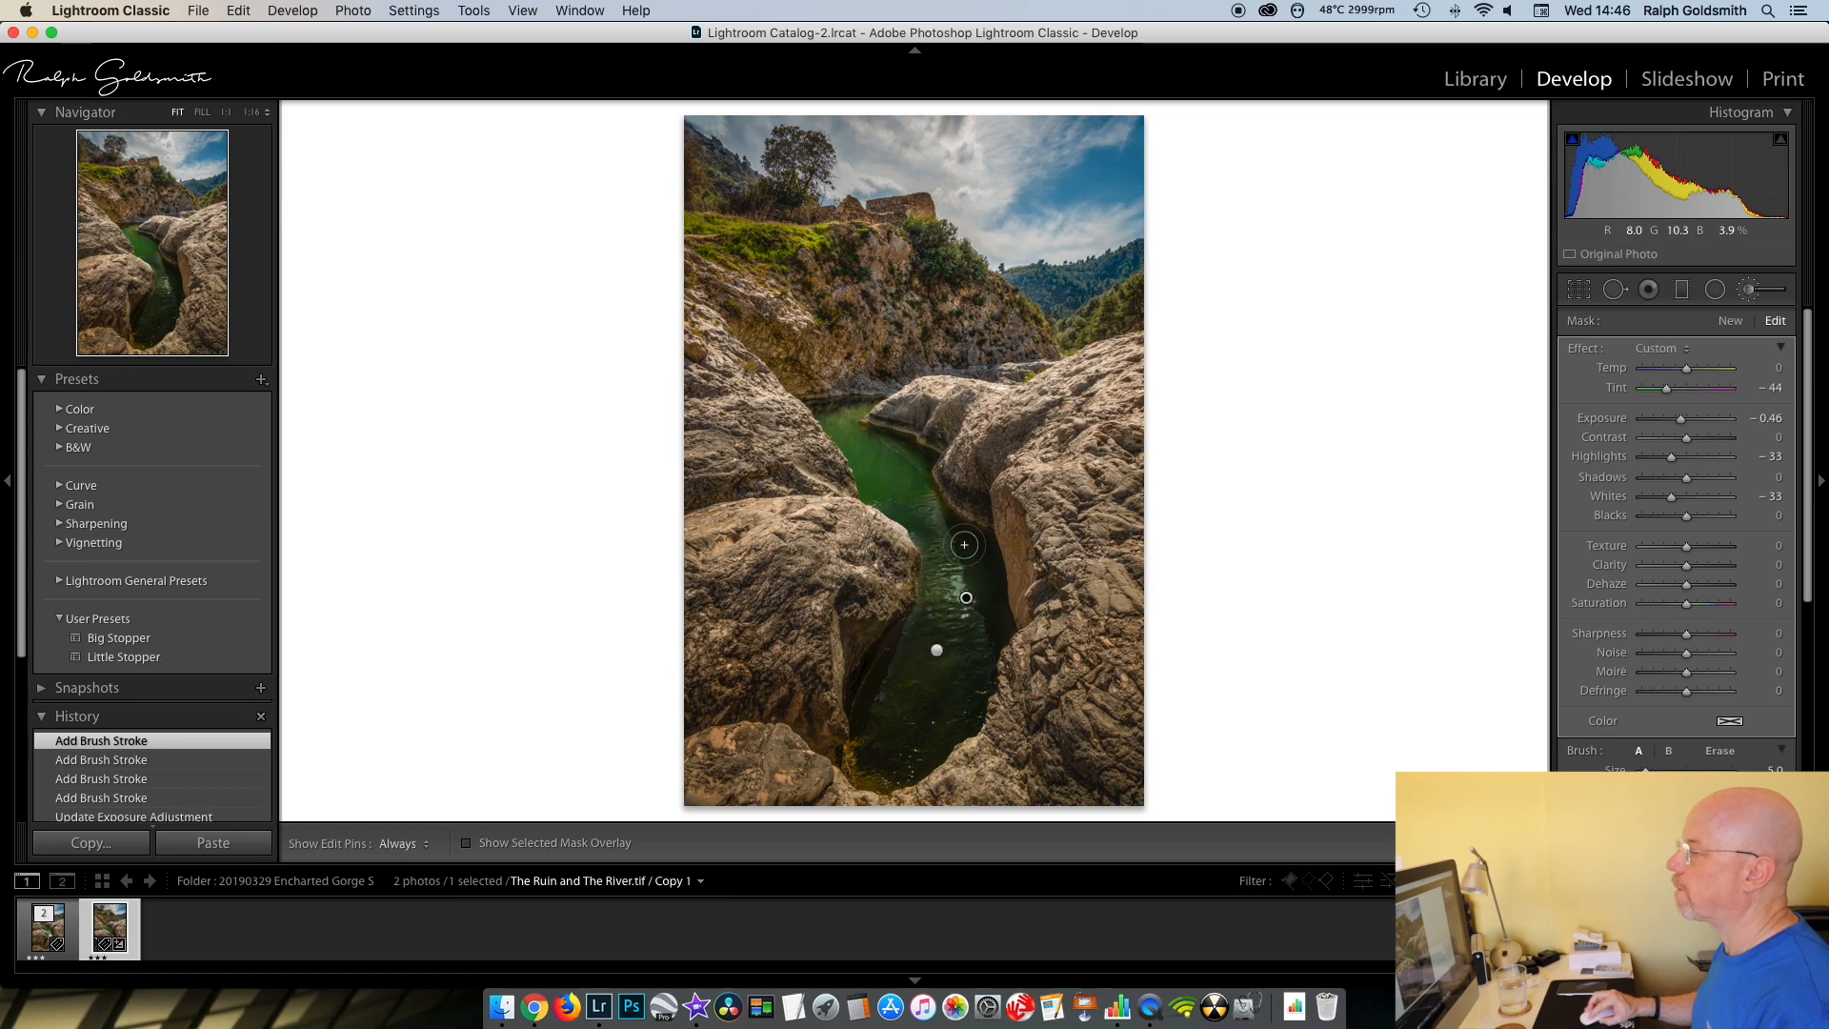
click(1753, 291)
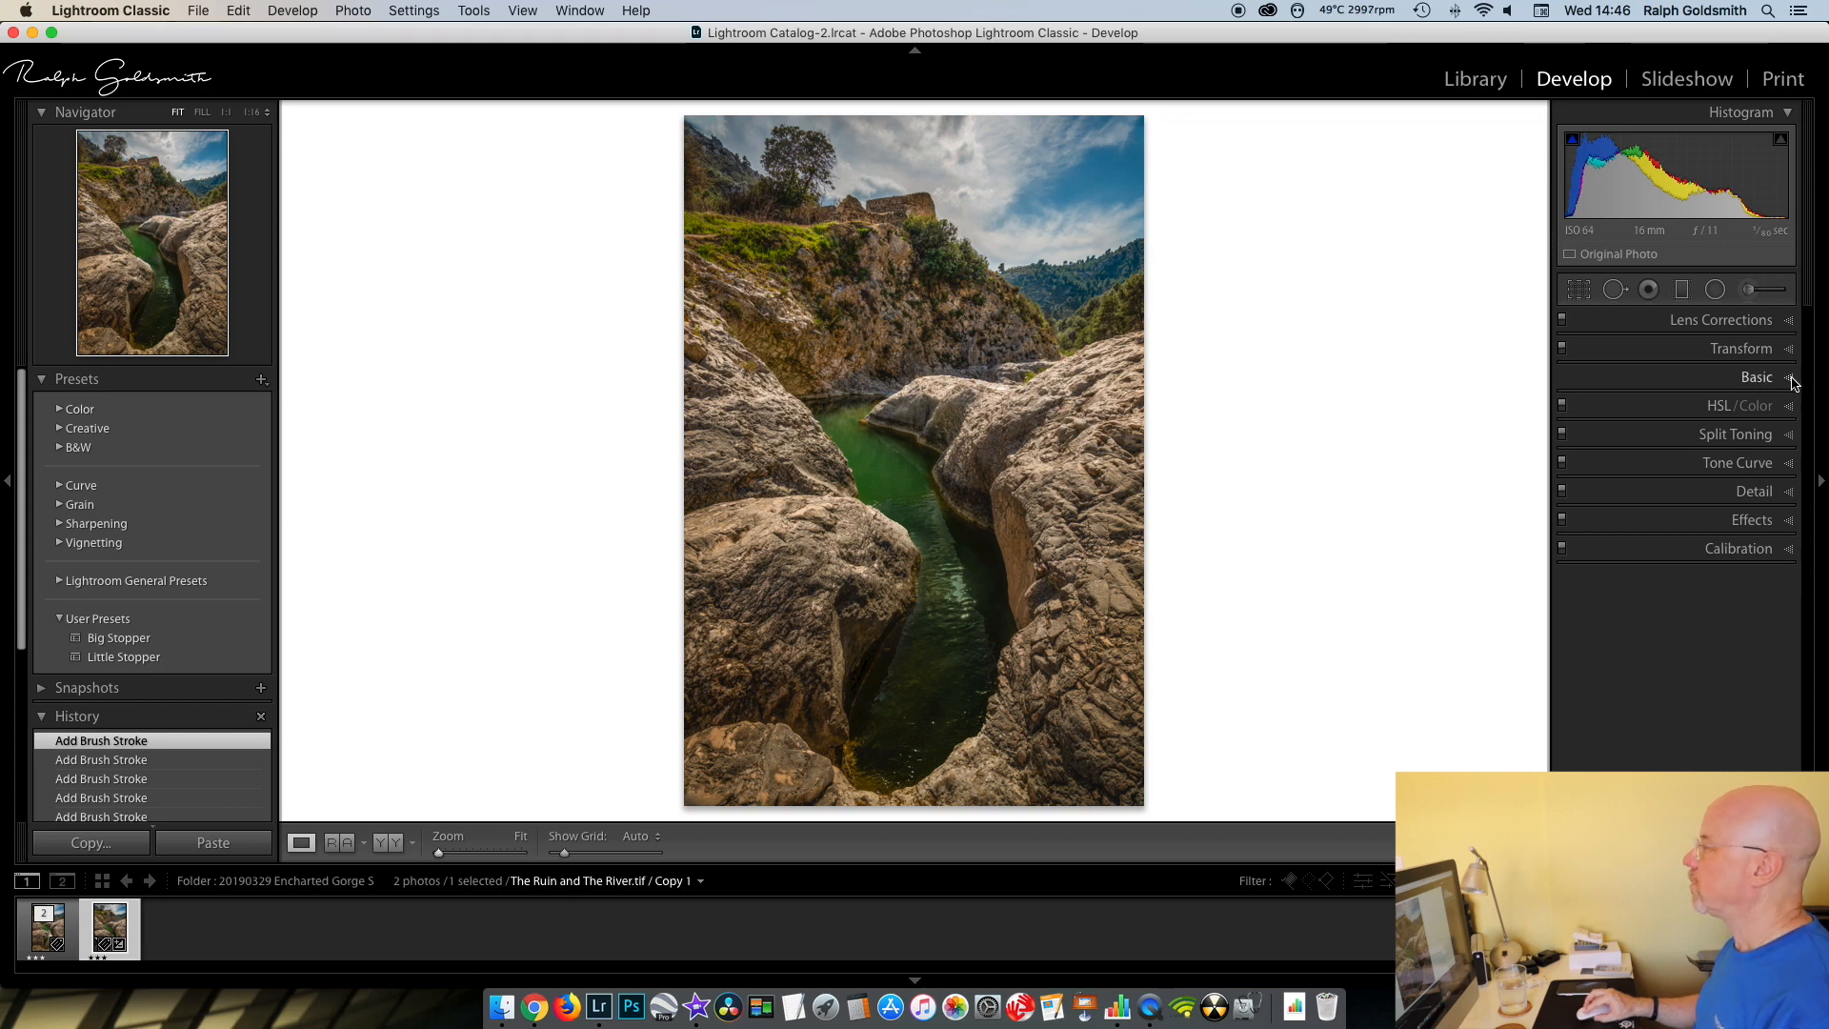
- Convert the photo to black and white and set Contrast to +10
click(1792, 382)
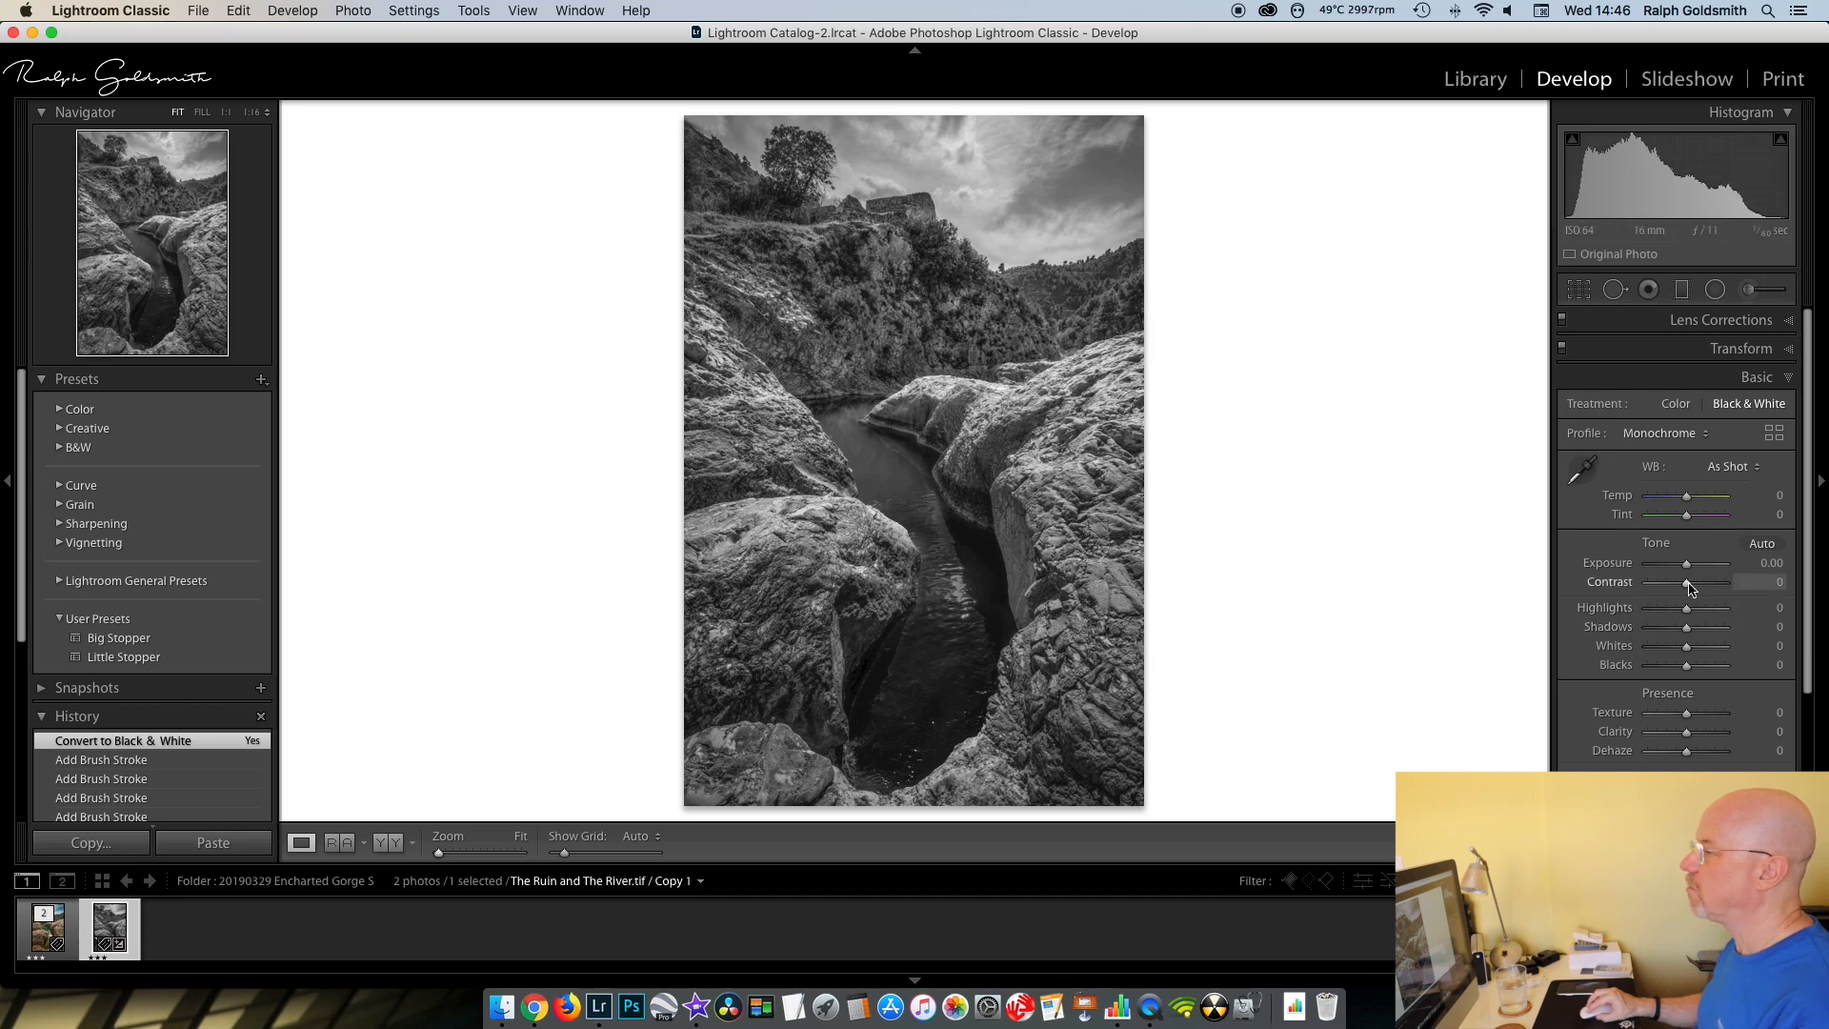
drag(1688, 587, 1691, 586)
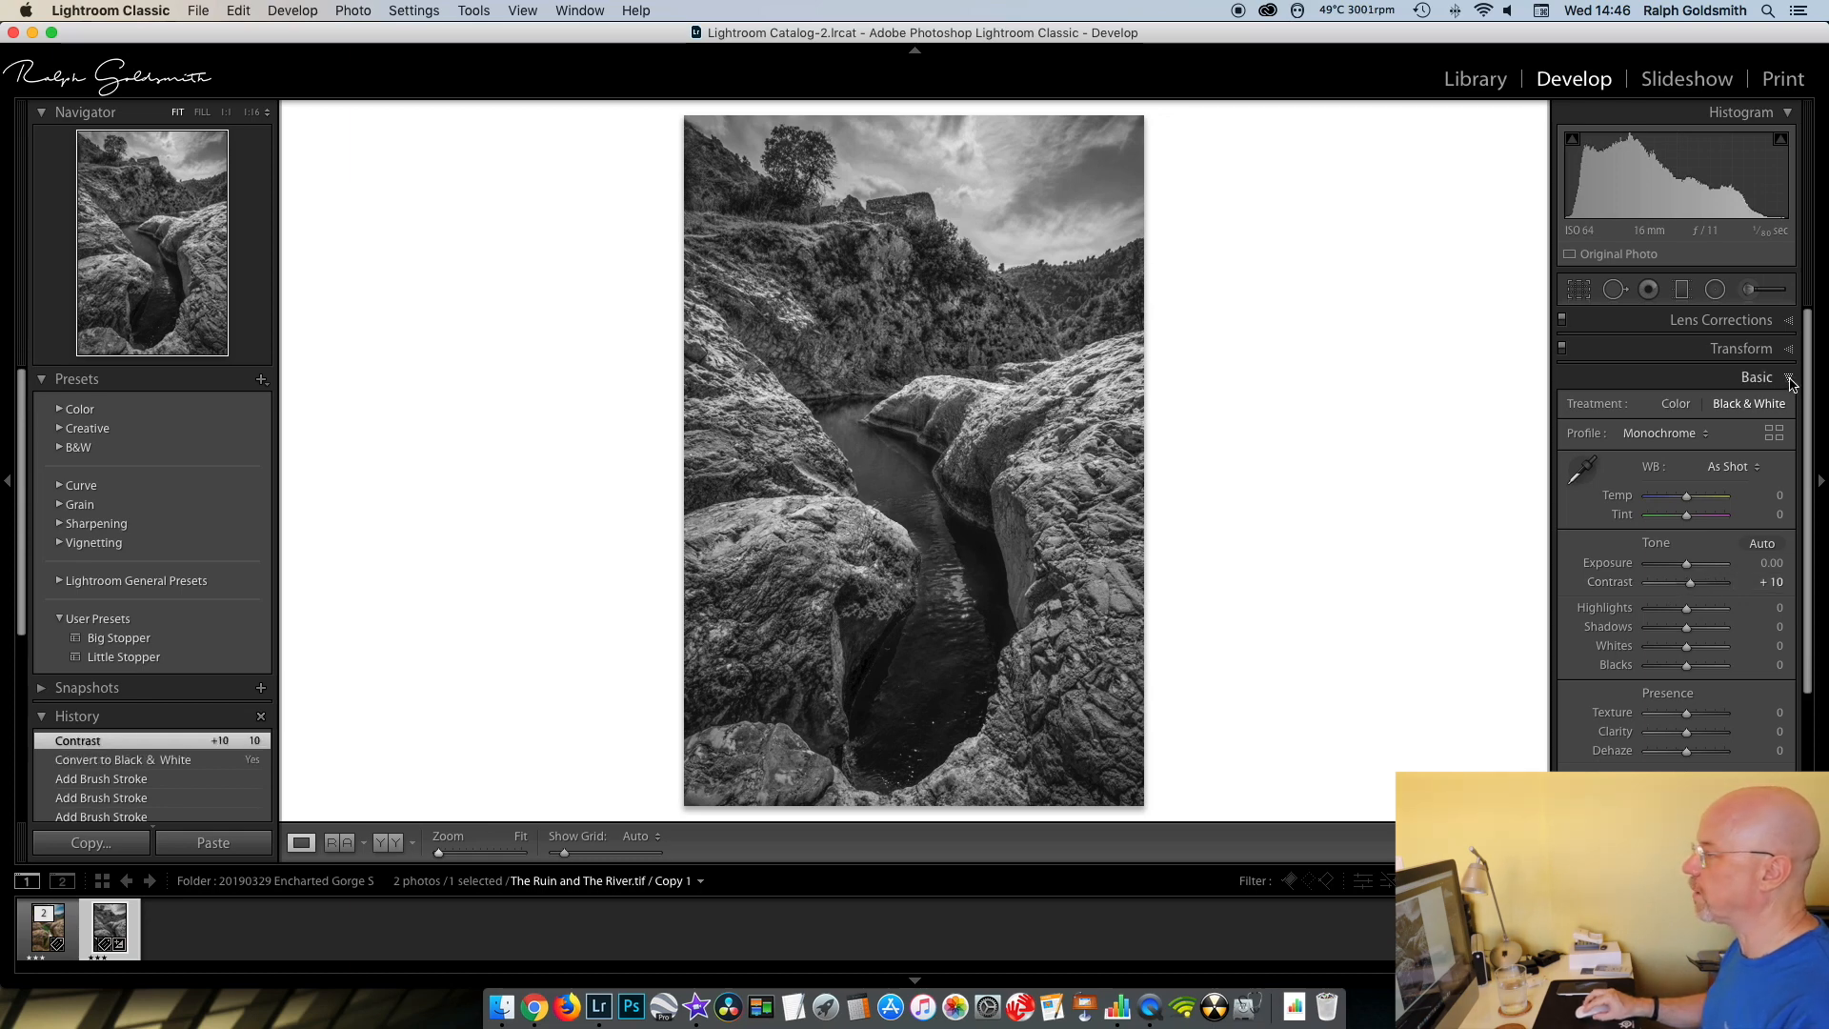
click(1789, 379)
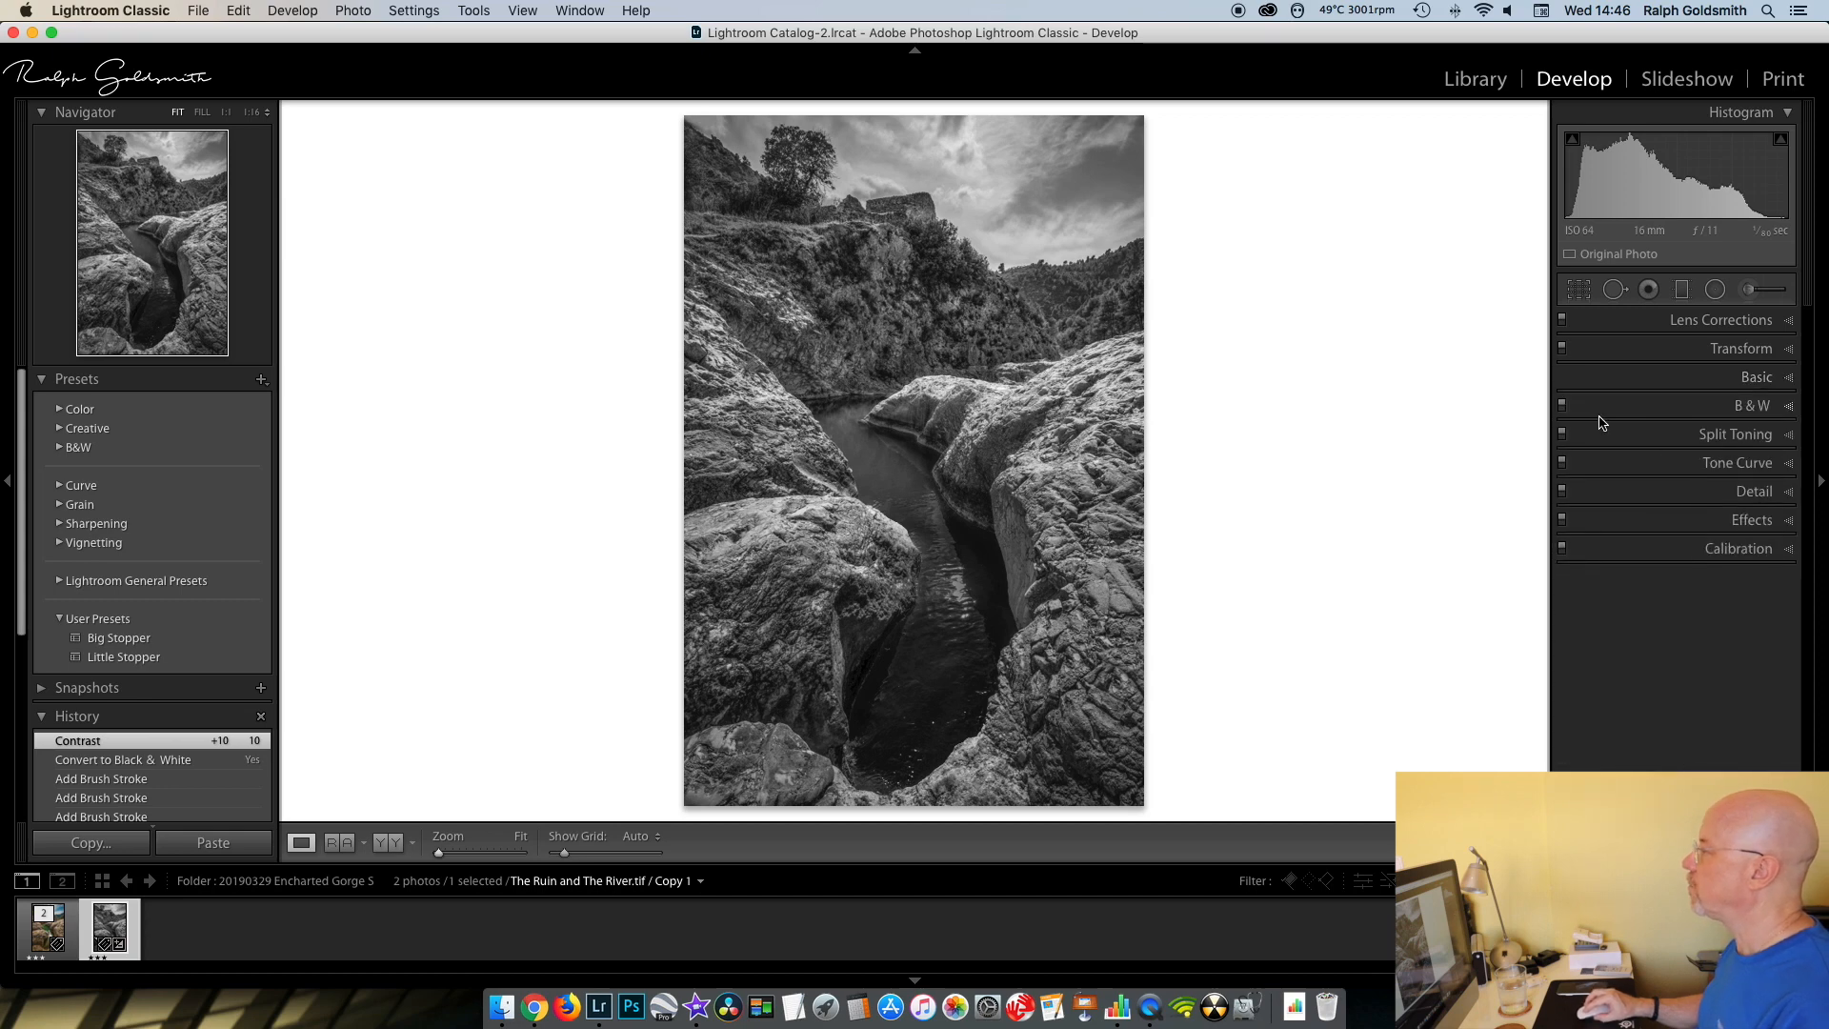
- Darken the greens and blues in the black and white mix, setting Green to −29 and Blue to −30
click(1790, 409)
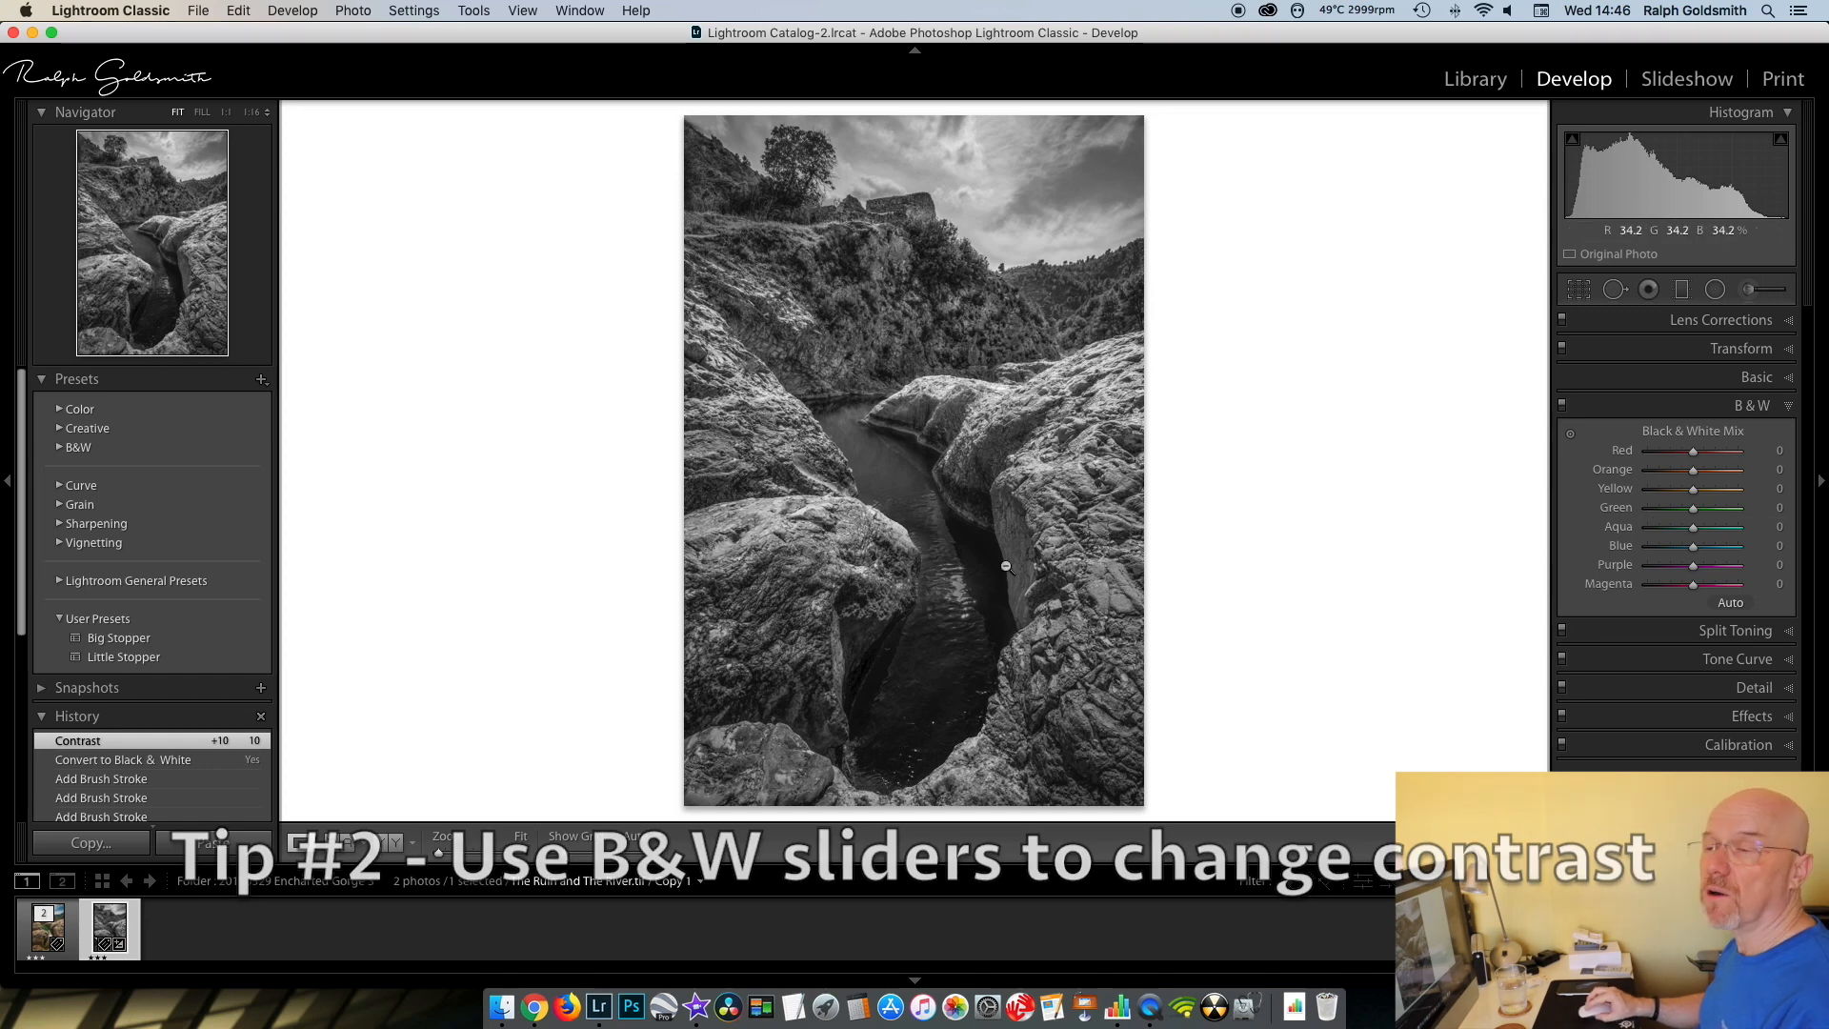
drag(1694, 509, 1681, 513)
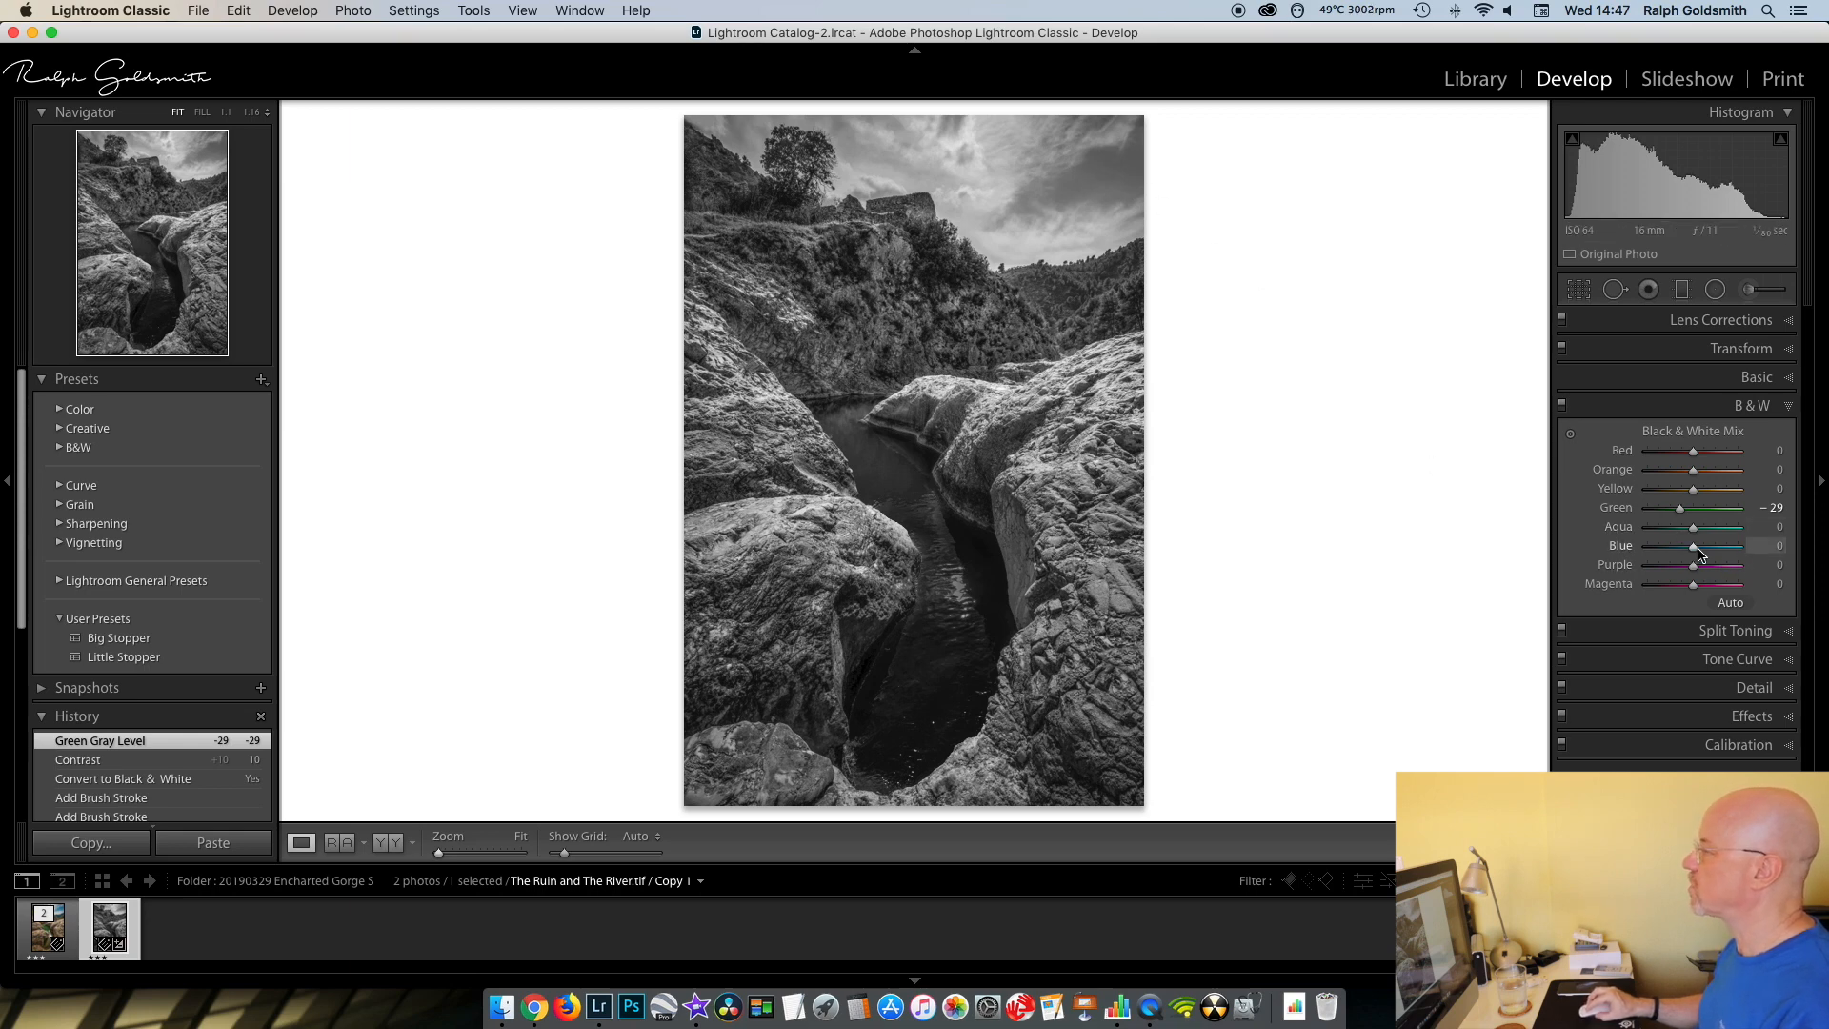
drag(1694, 551, 1680, 553)
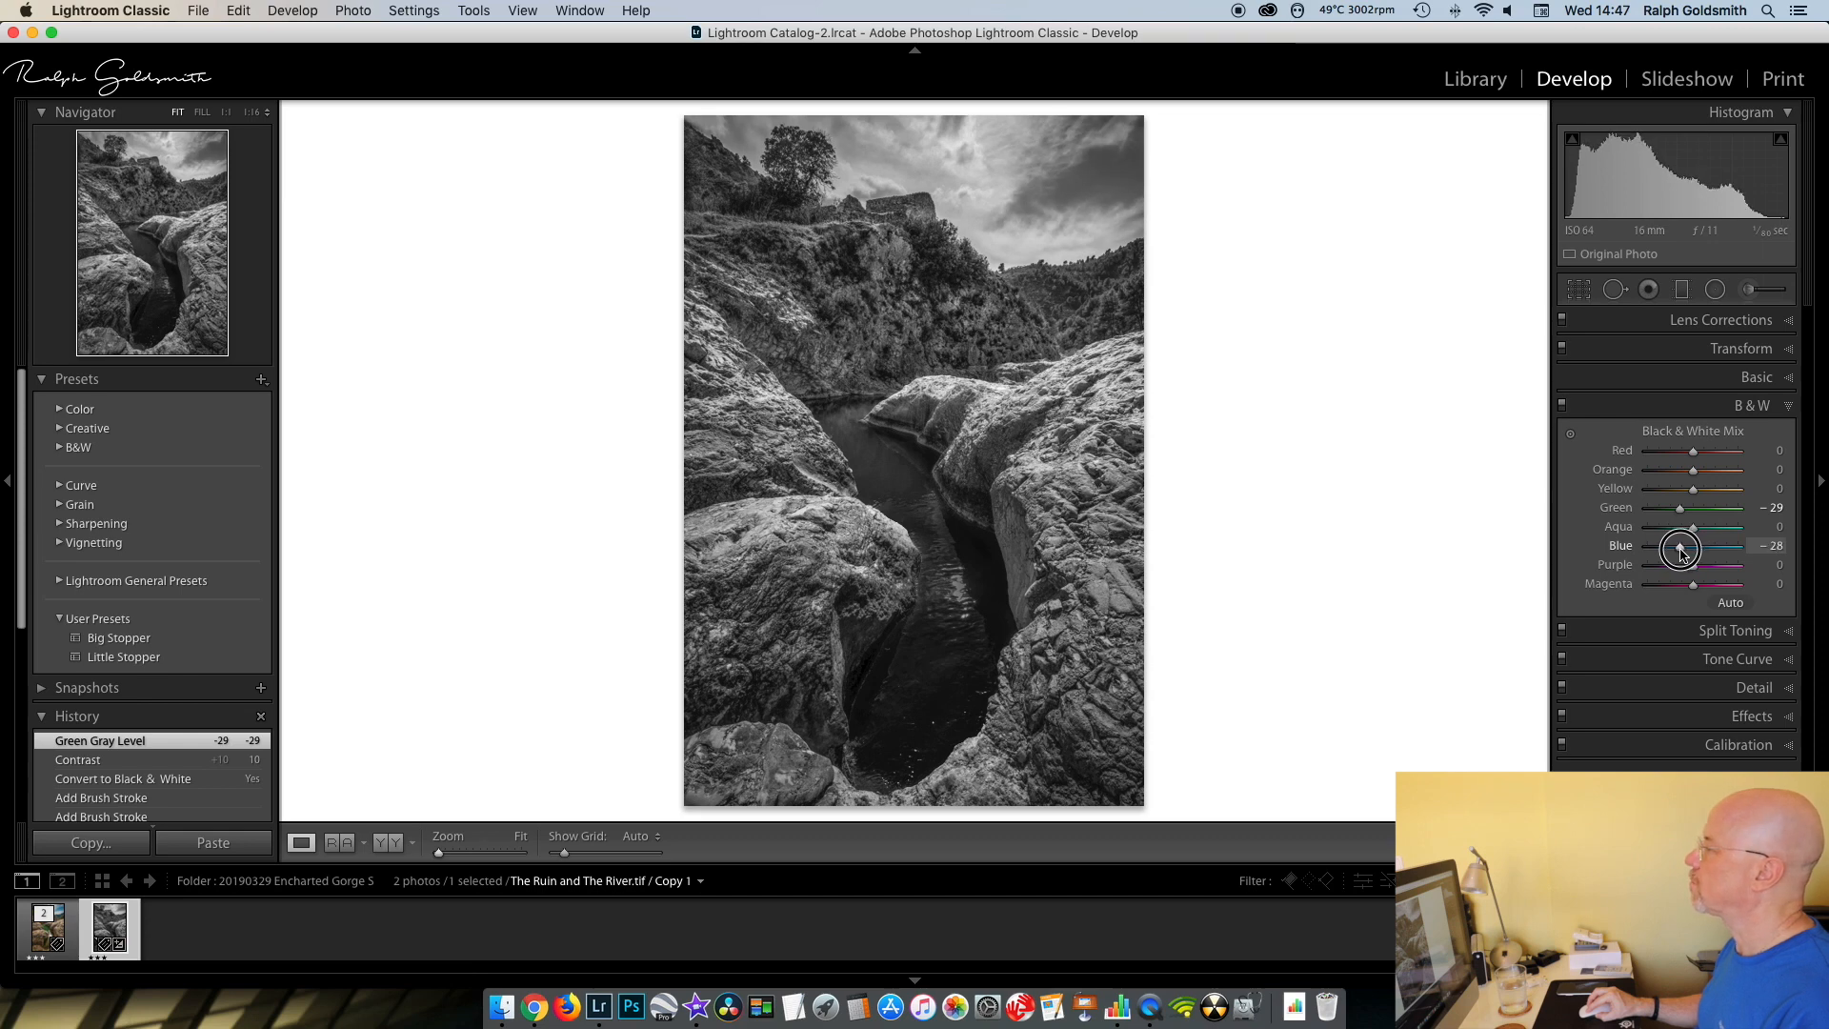
drag(1681, 553, 1678, 552)
click(1790, 409)
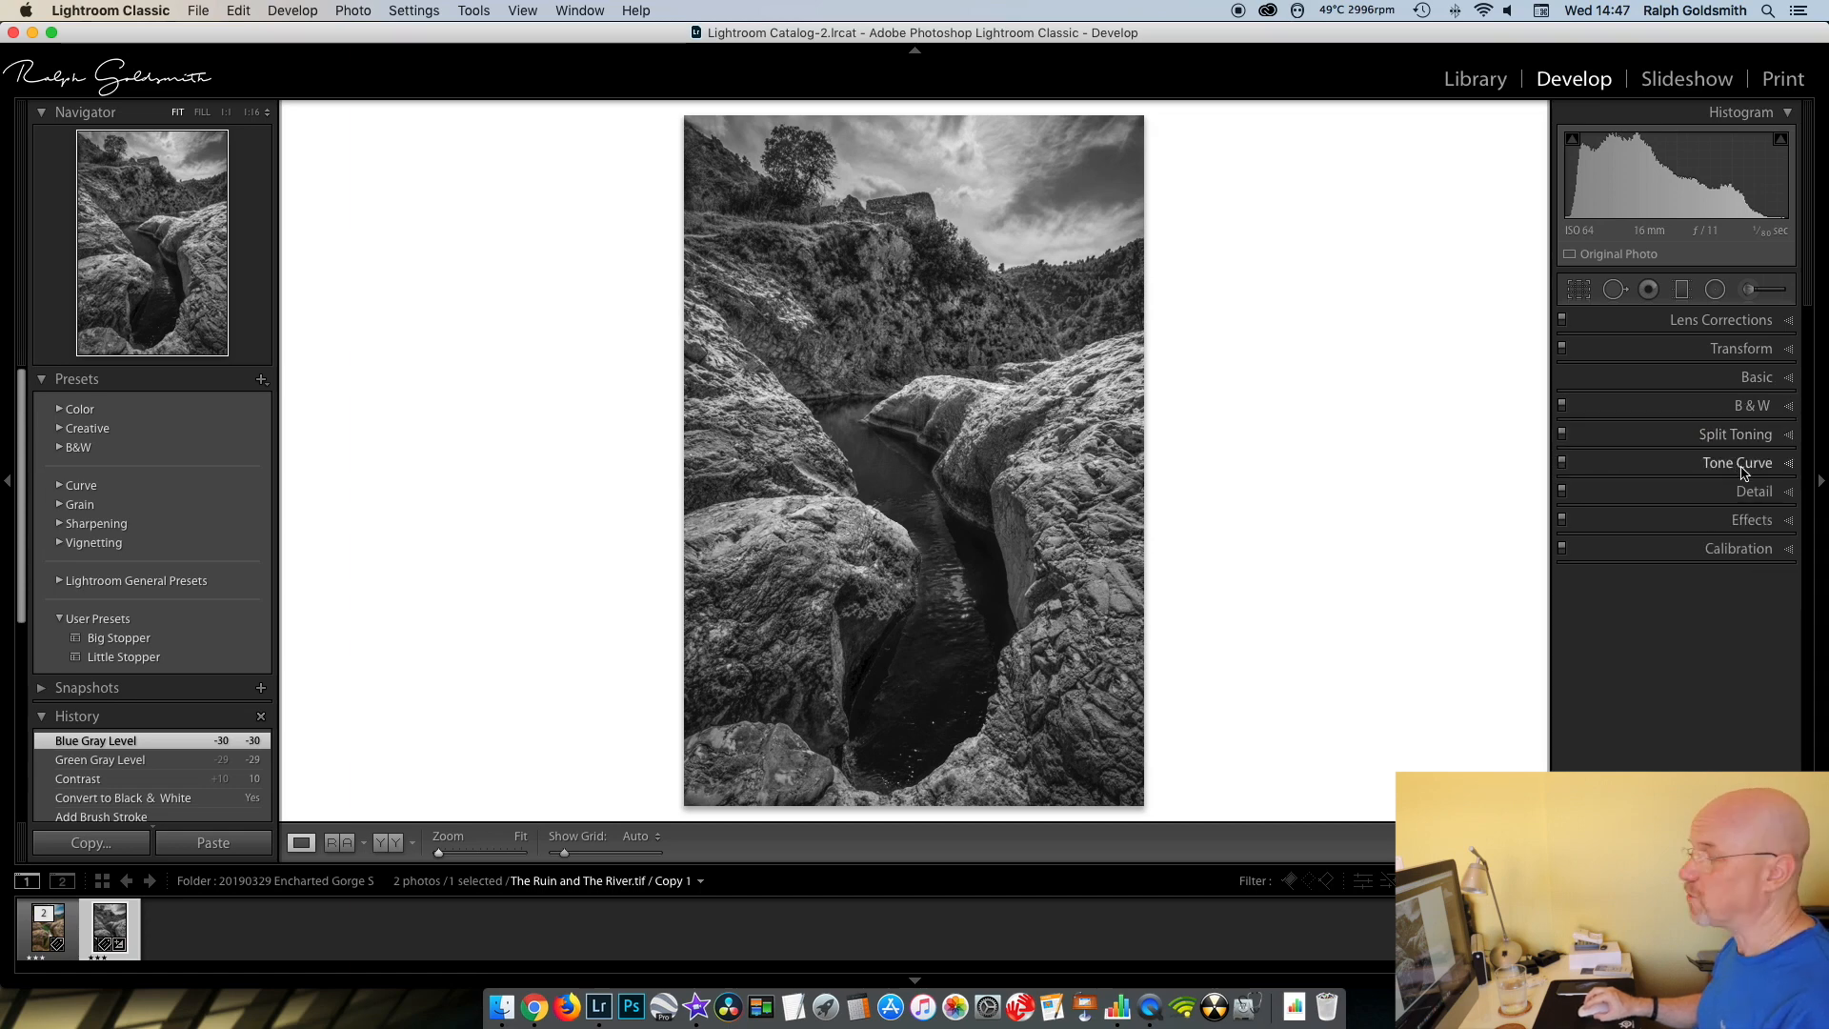
- Apply the Medium Contrast point curve to the photo's tone curve
click(1789, 465)
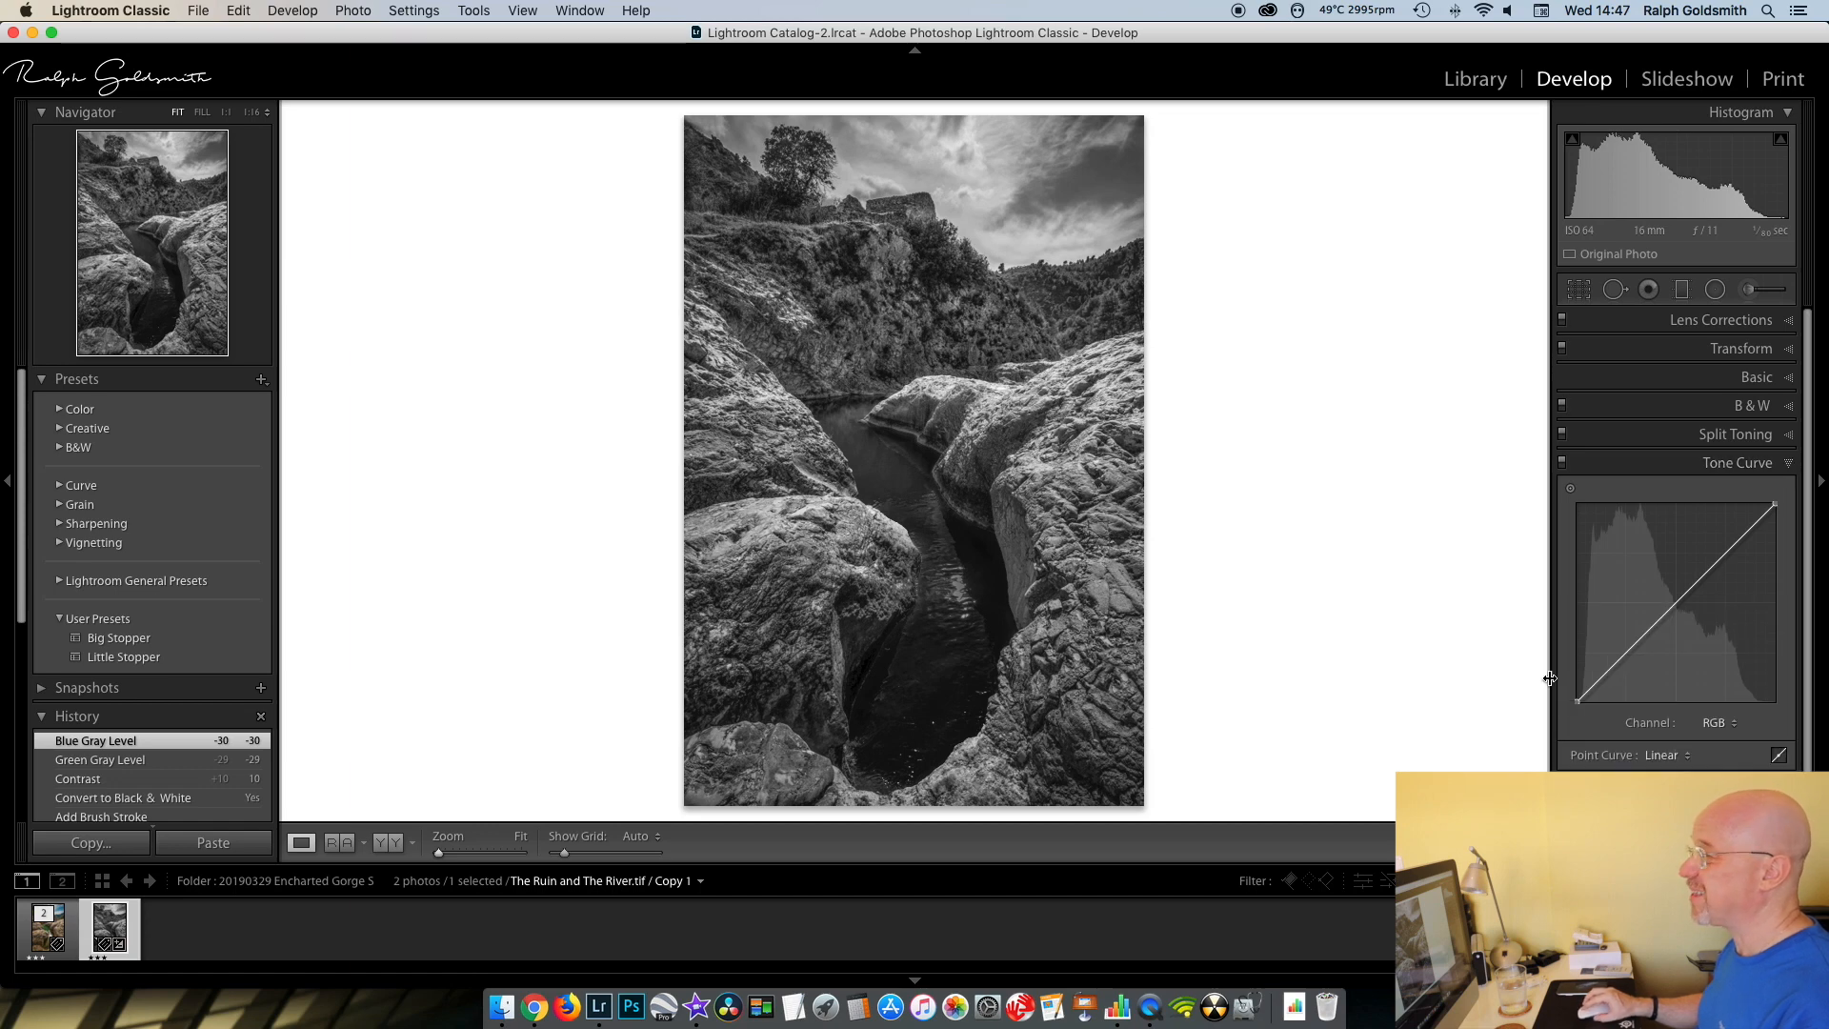
click(1665, 756)
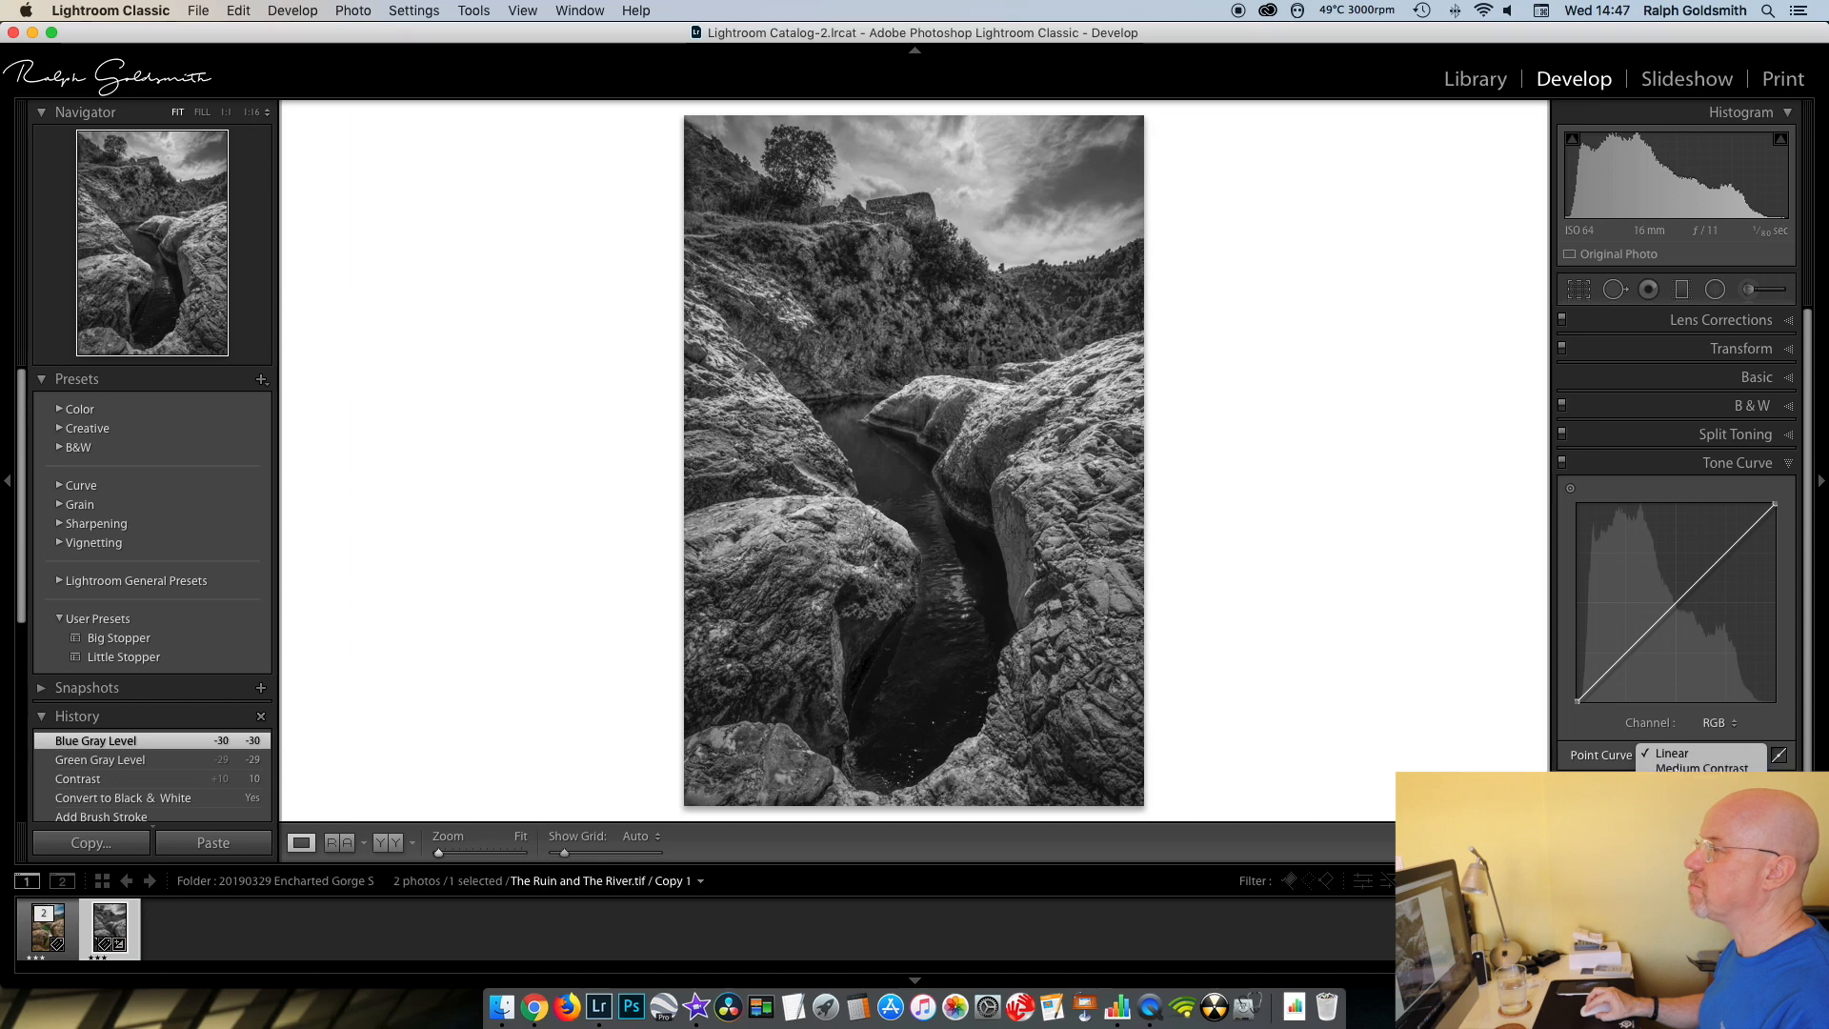
click(1677, 769)
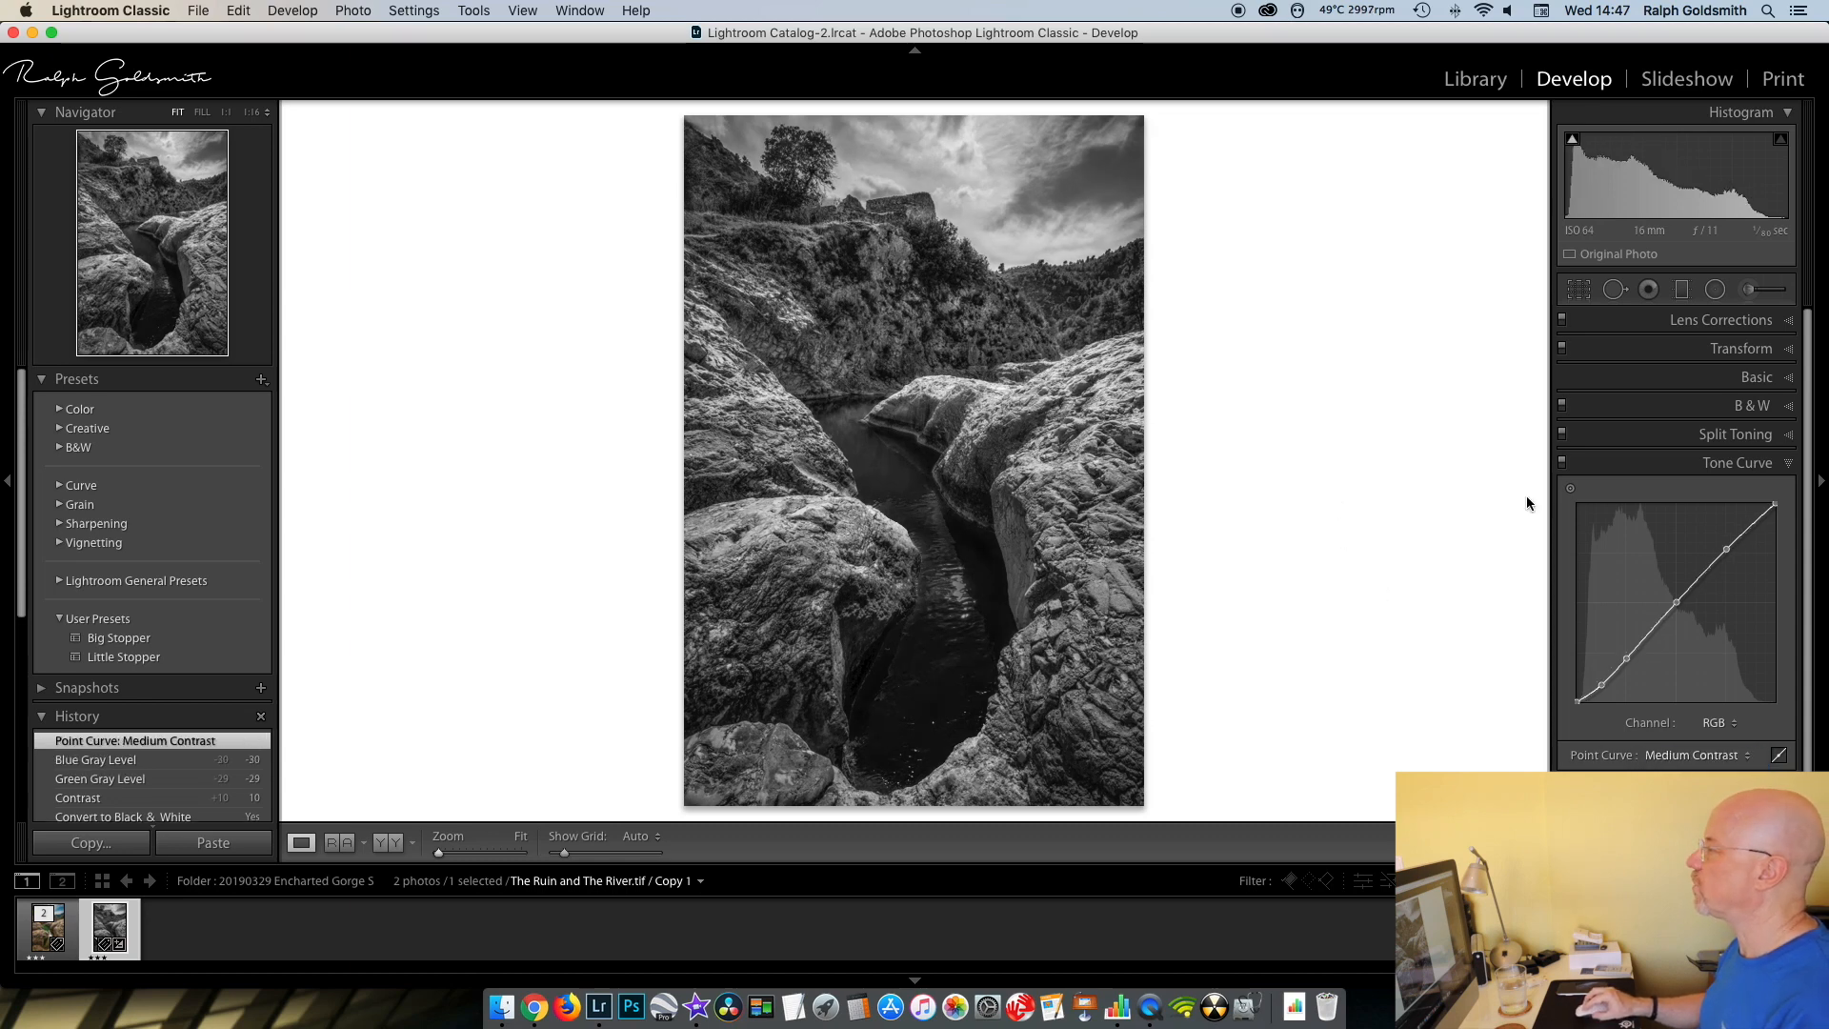
click(1791, 465)
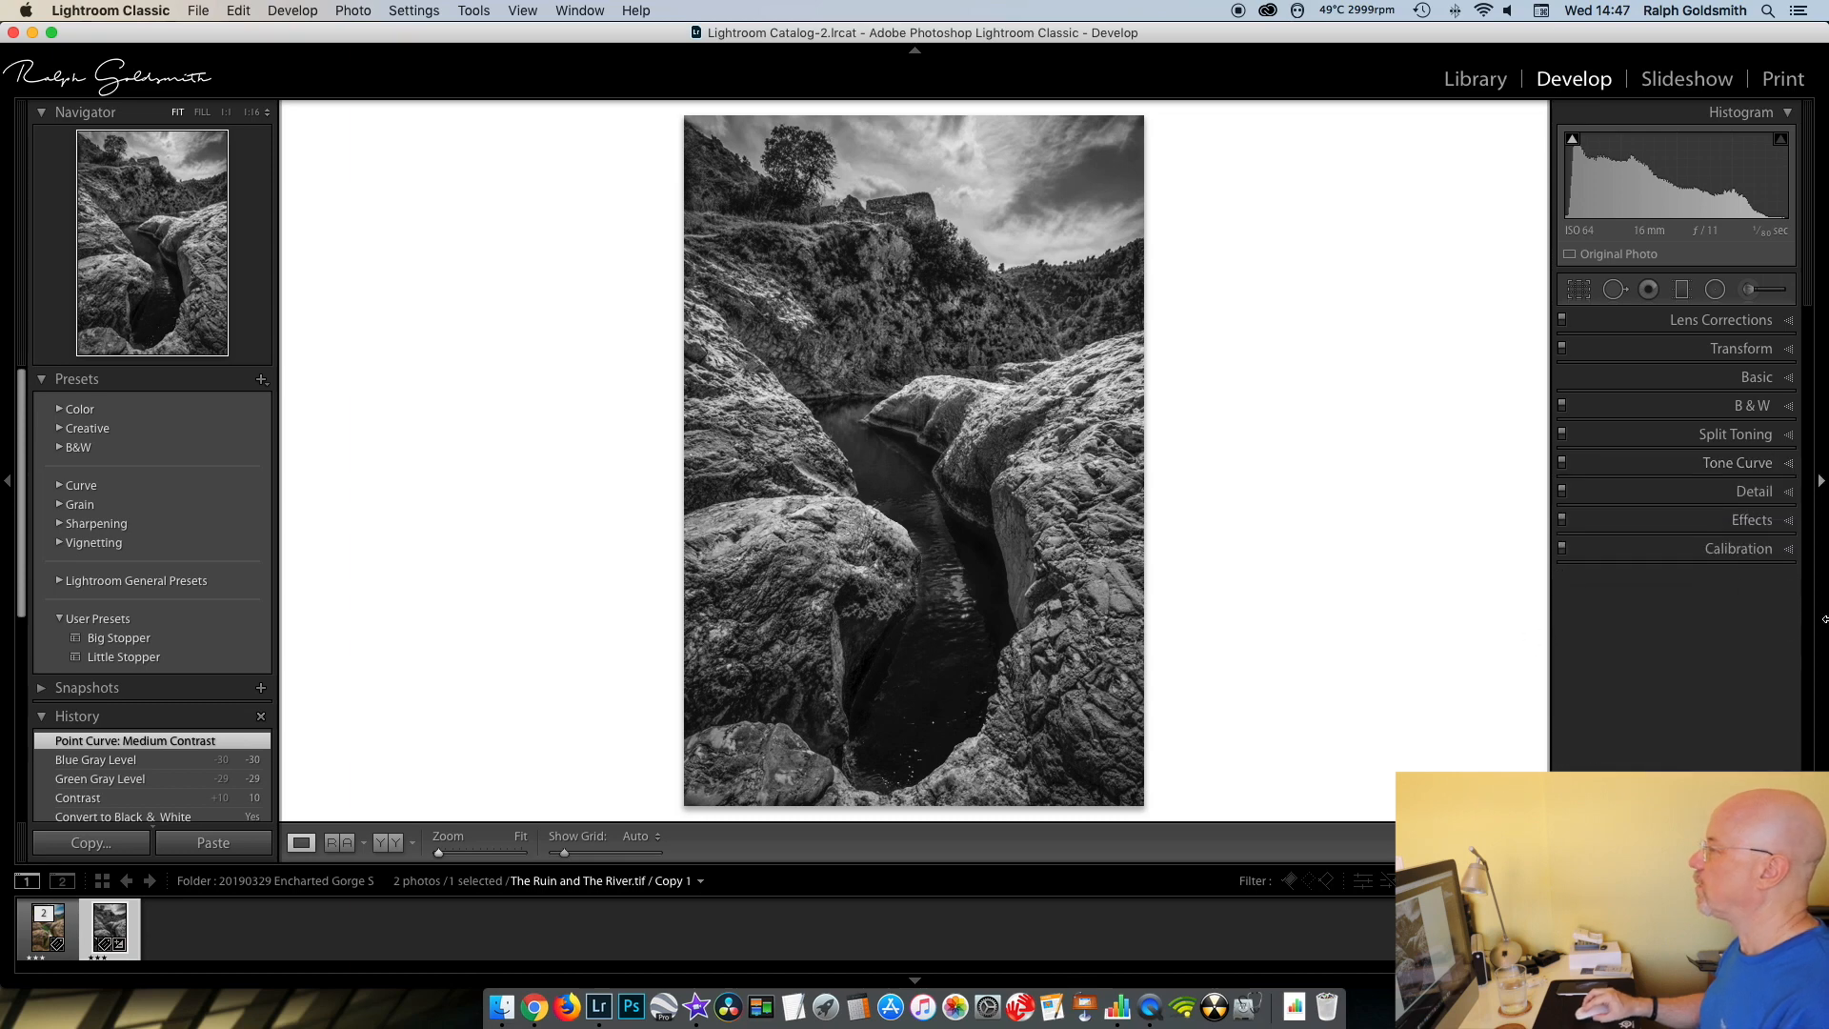
- Darken the photo's edges with a Highlight Priority post-crop vignette, Amount −26, judging it at 1:16 zoom
click(1790, 523)
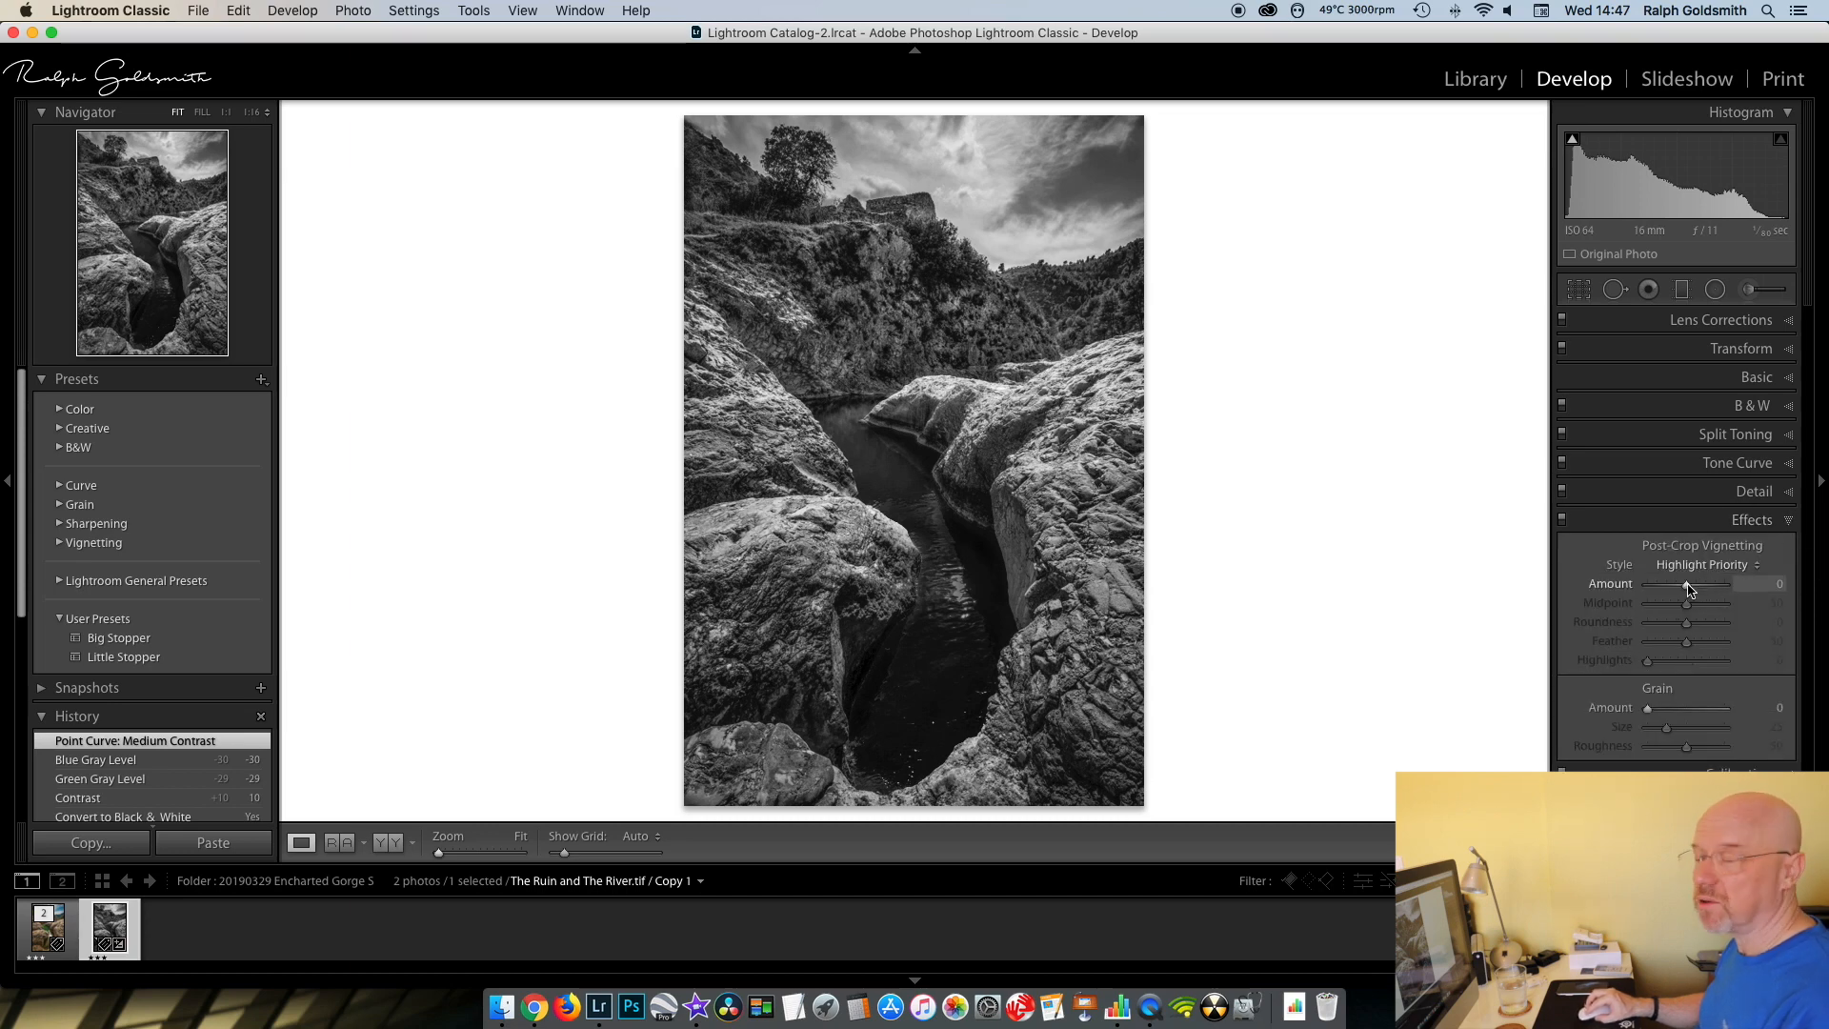
drag(1689, 589, 1686, 590)
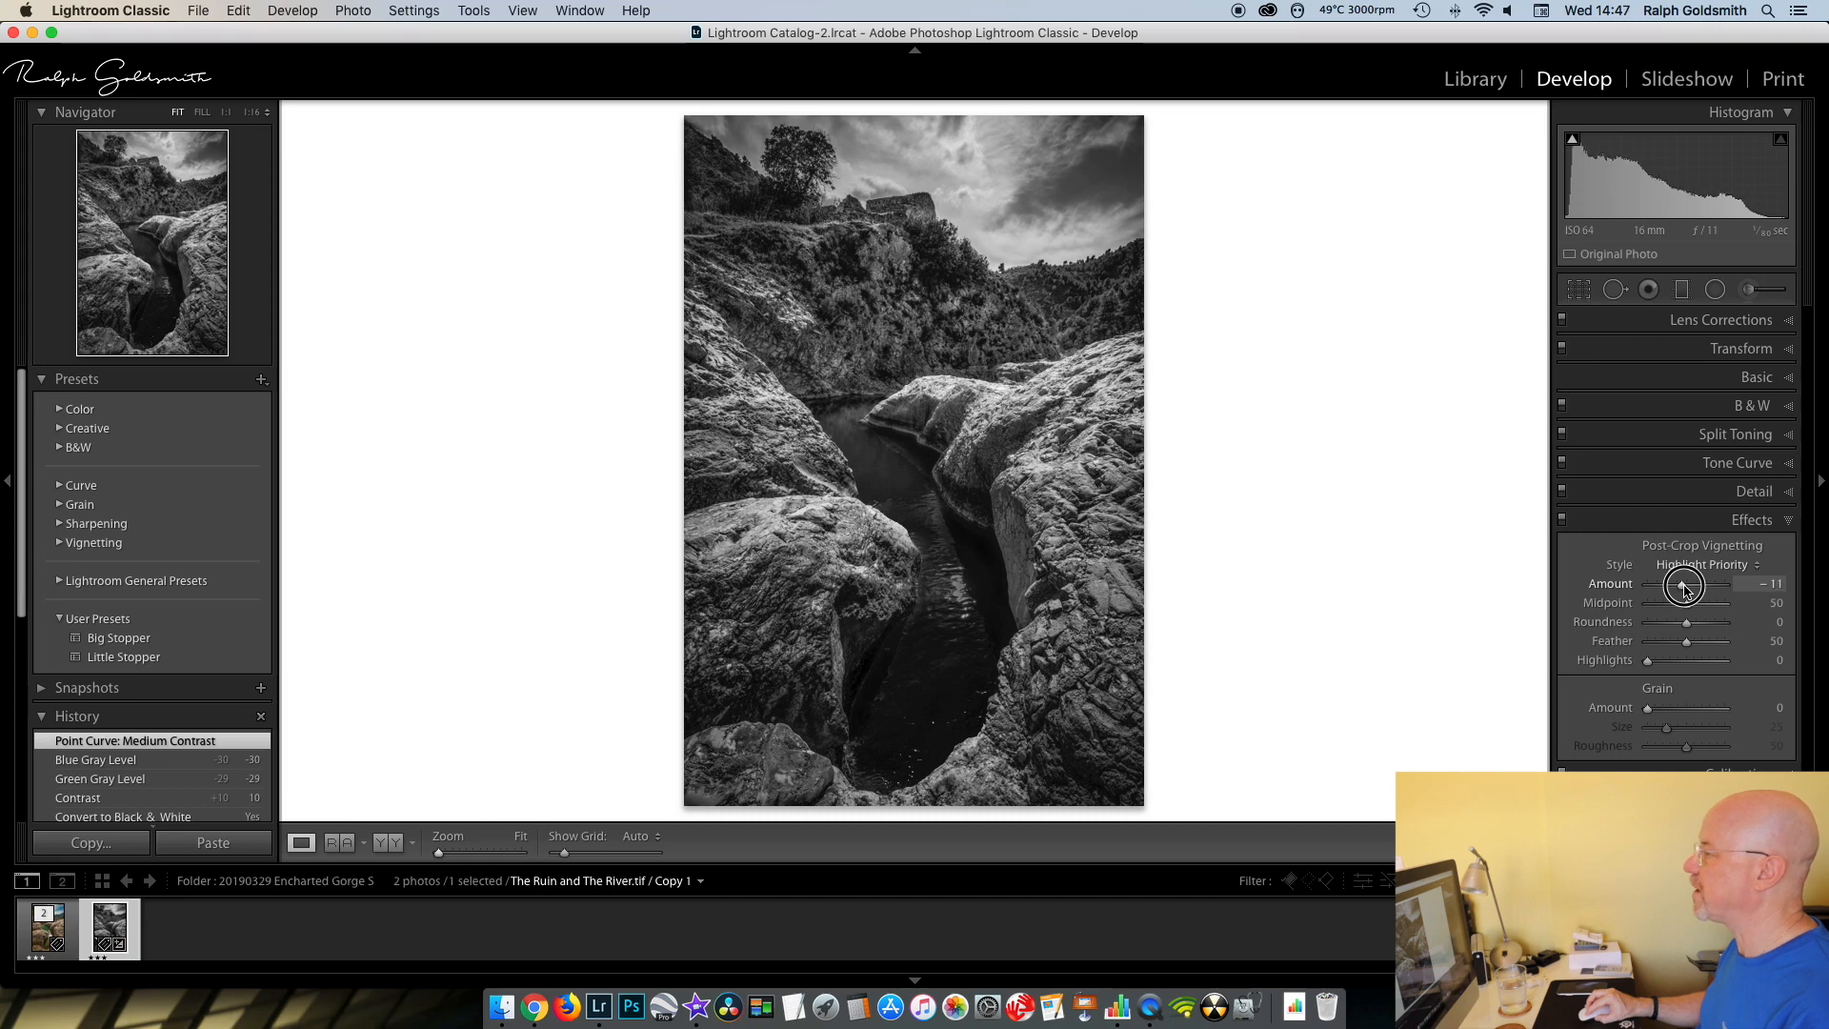
drag(1685, 590, 1684, 590)
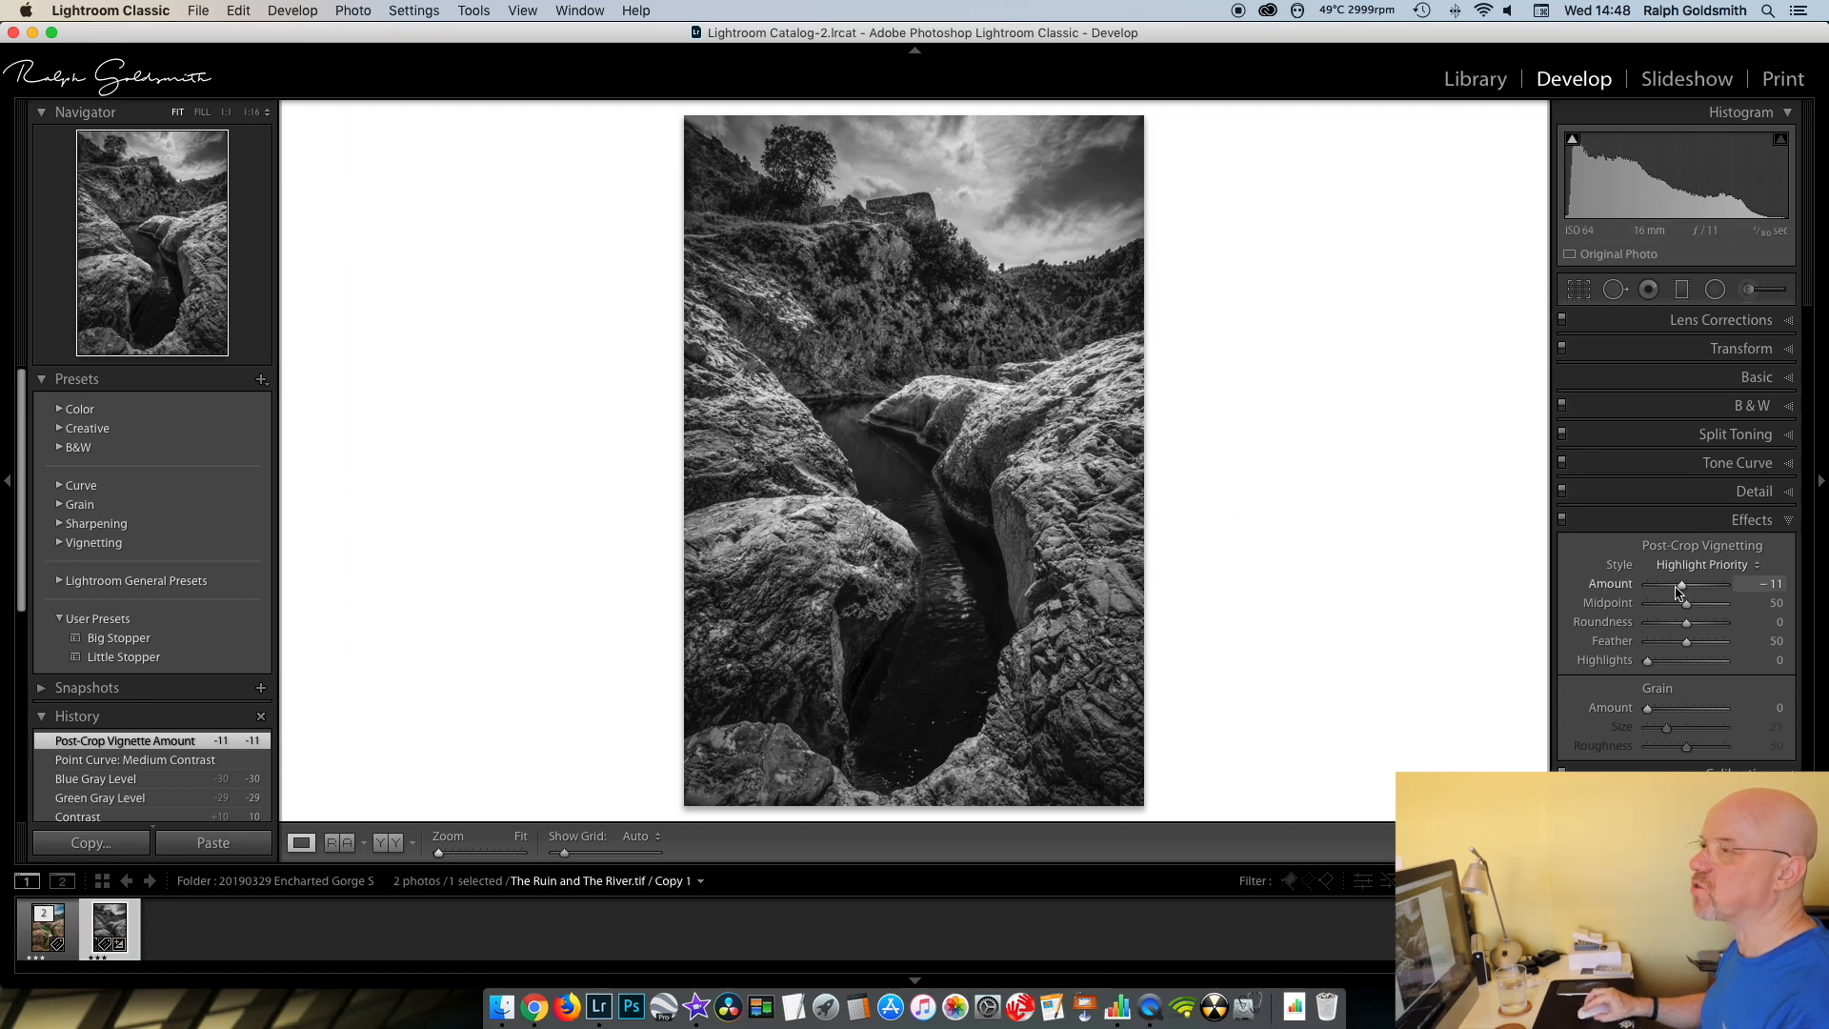
click(253, 114)
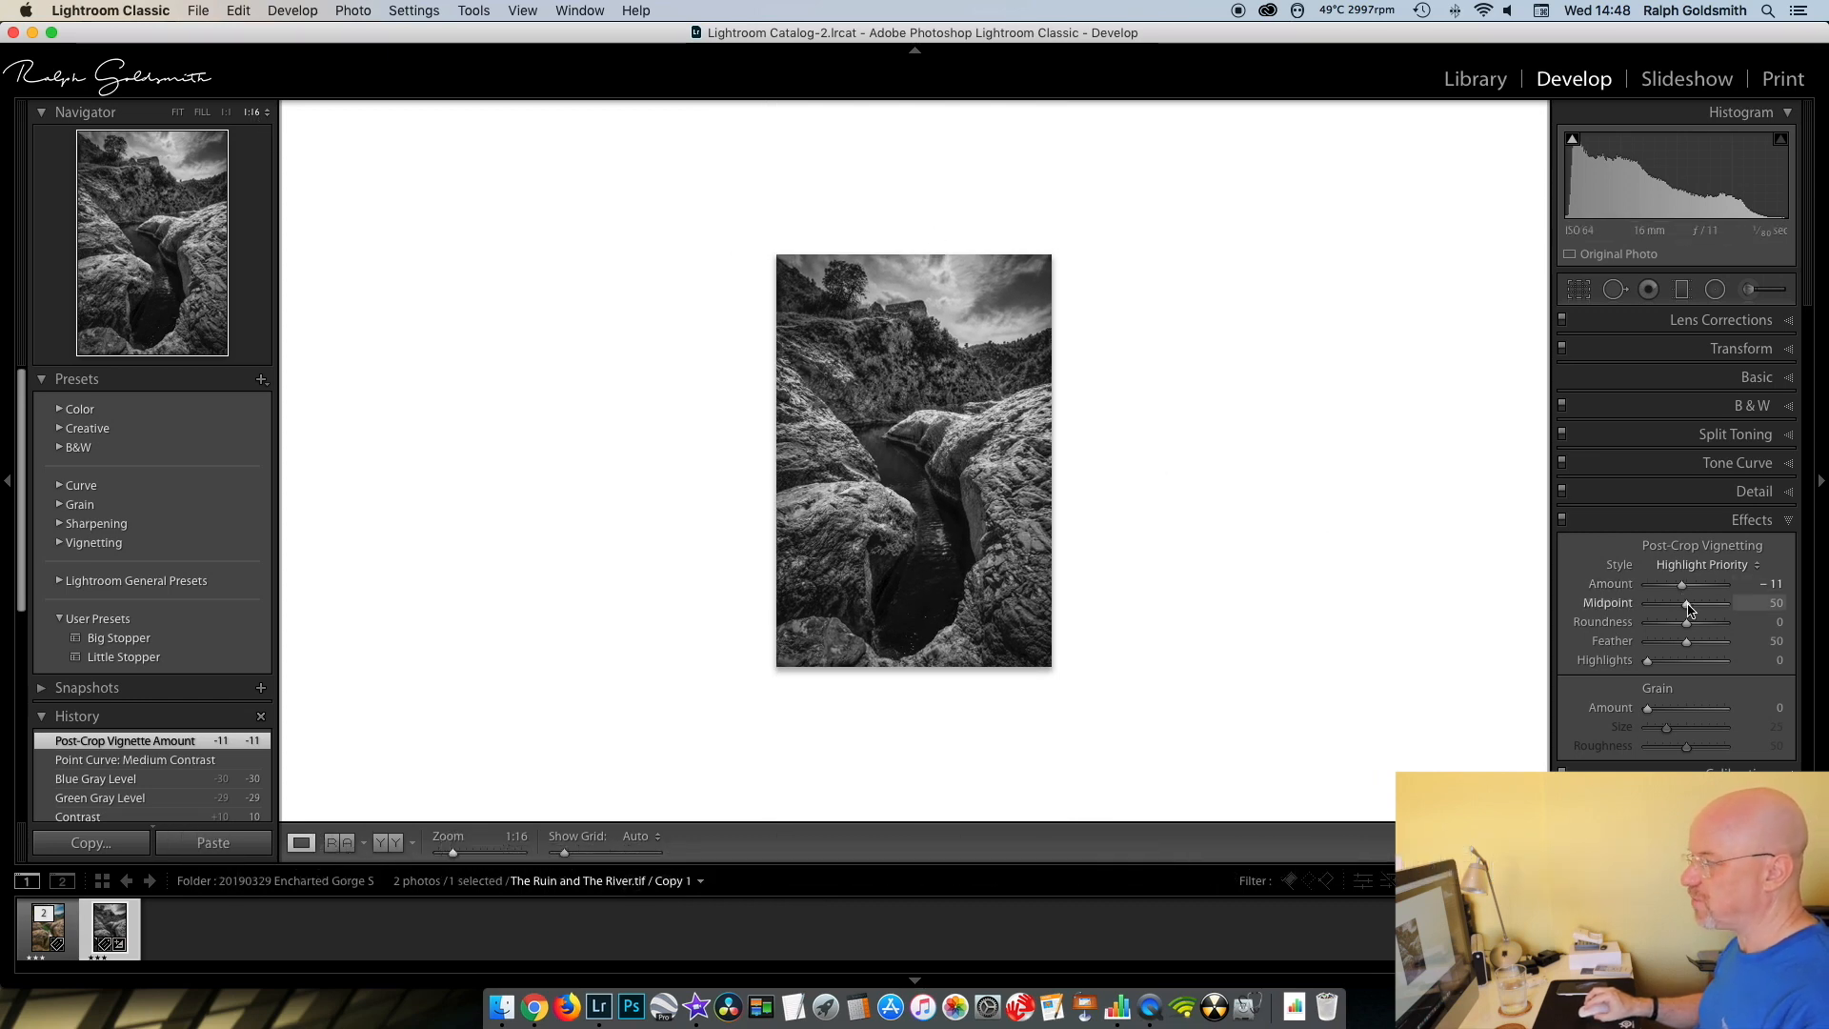
drag(1683, 588, 1679, 590)
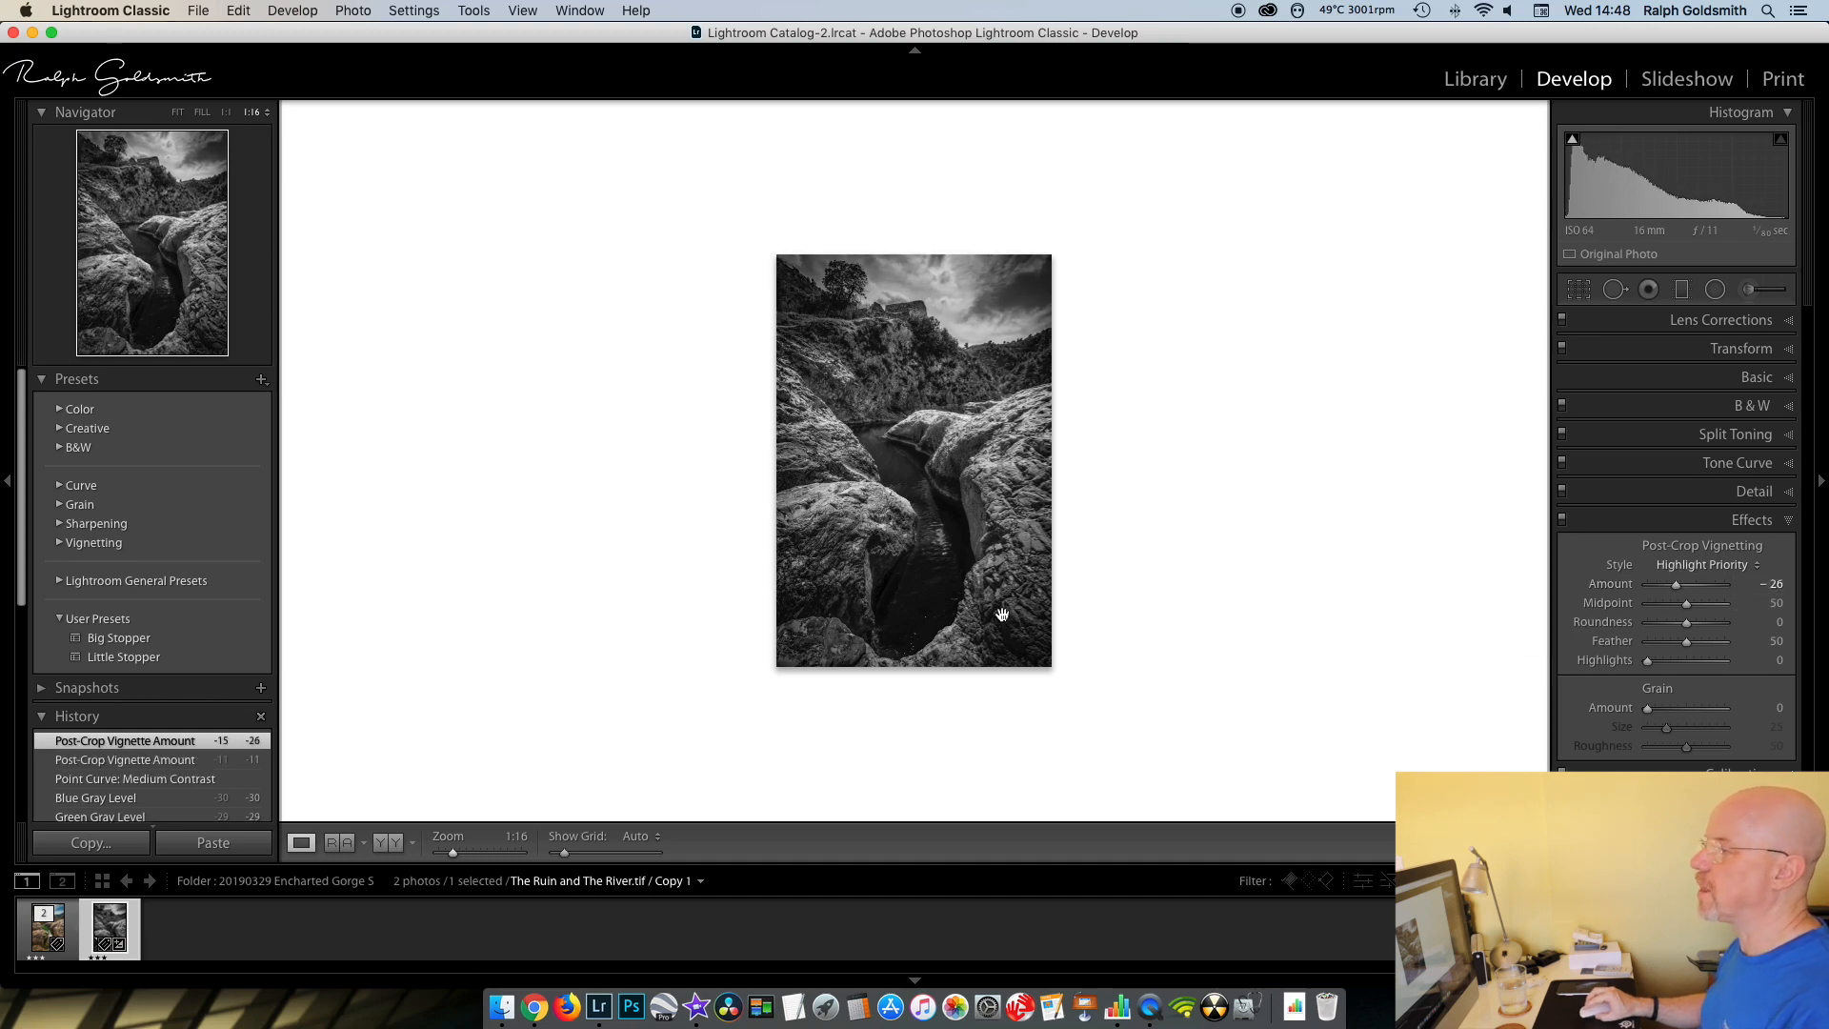
click(179, 112)
click(1788, 520)
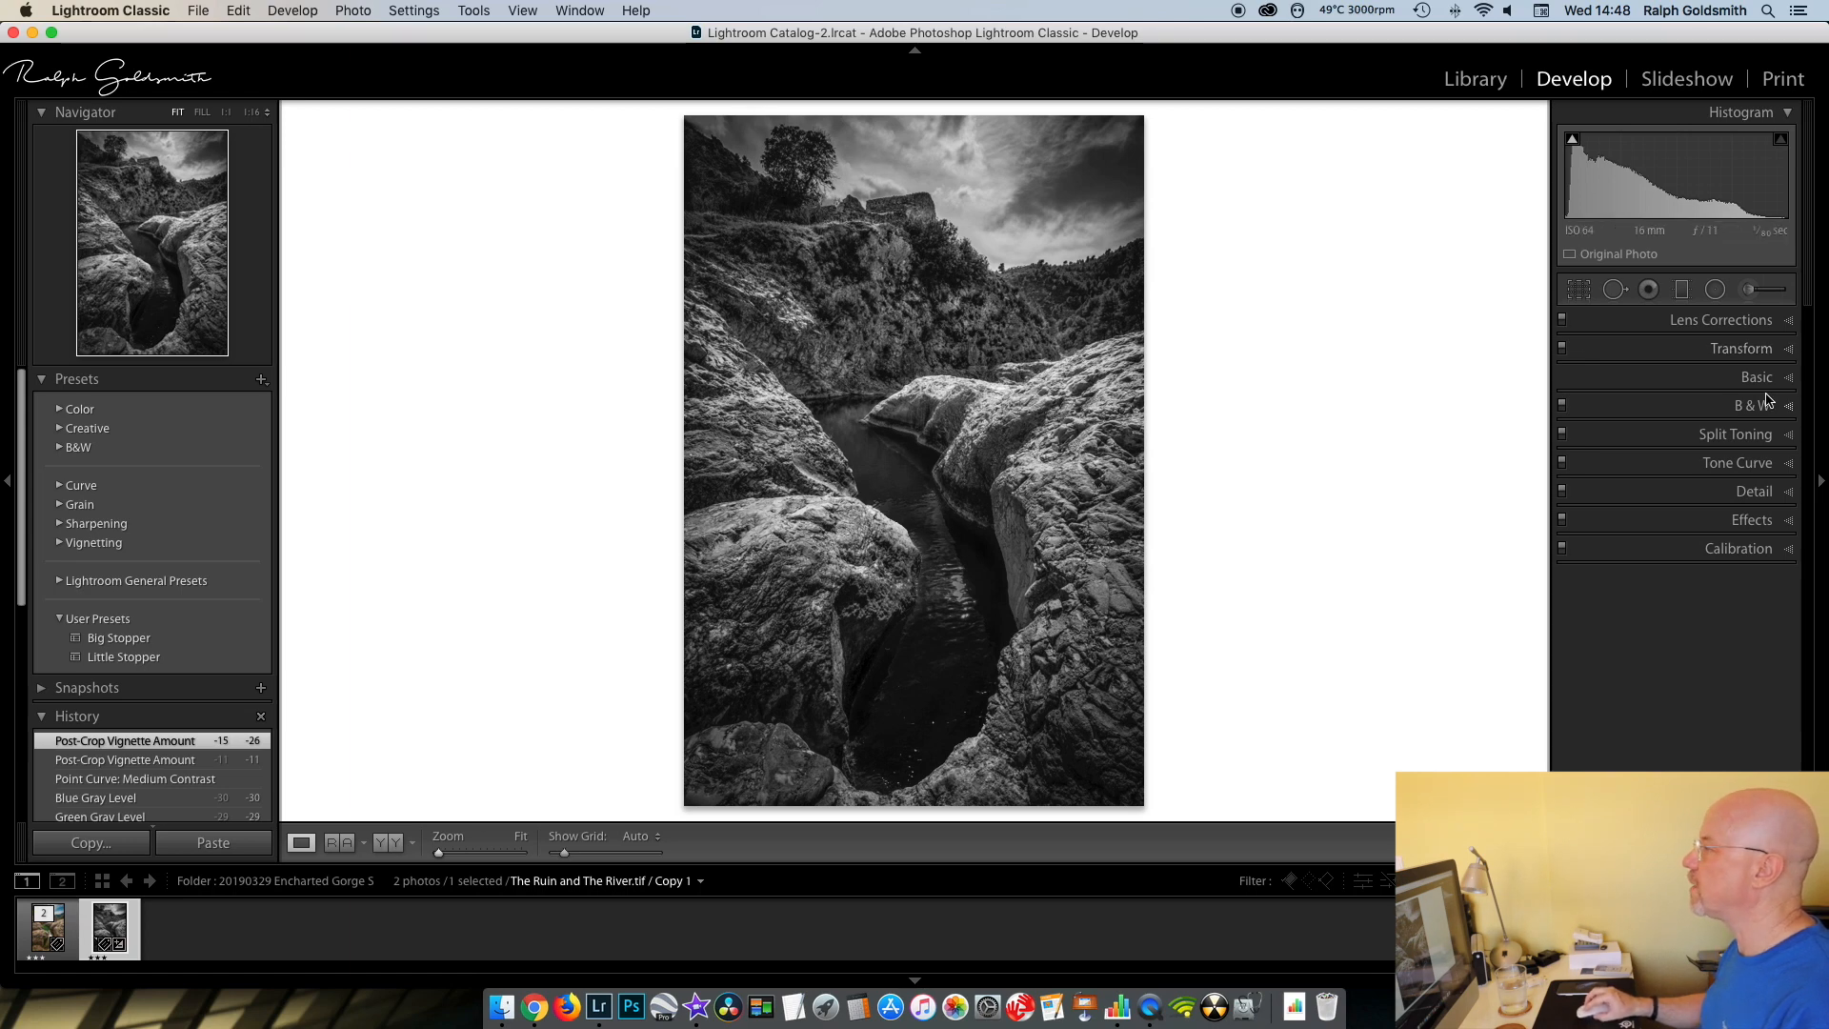
- Add a graduated filter running down from the sky across the hillside and reset all its effect sliders to zero
click(1682, 291)
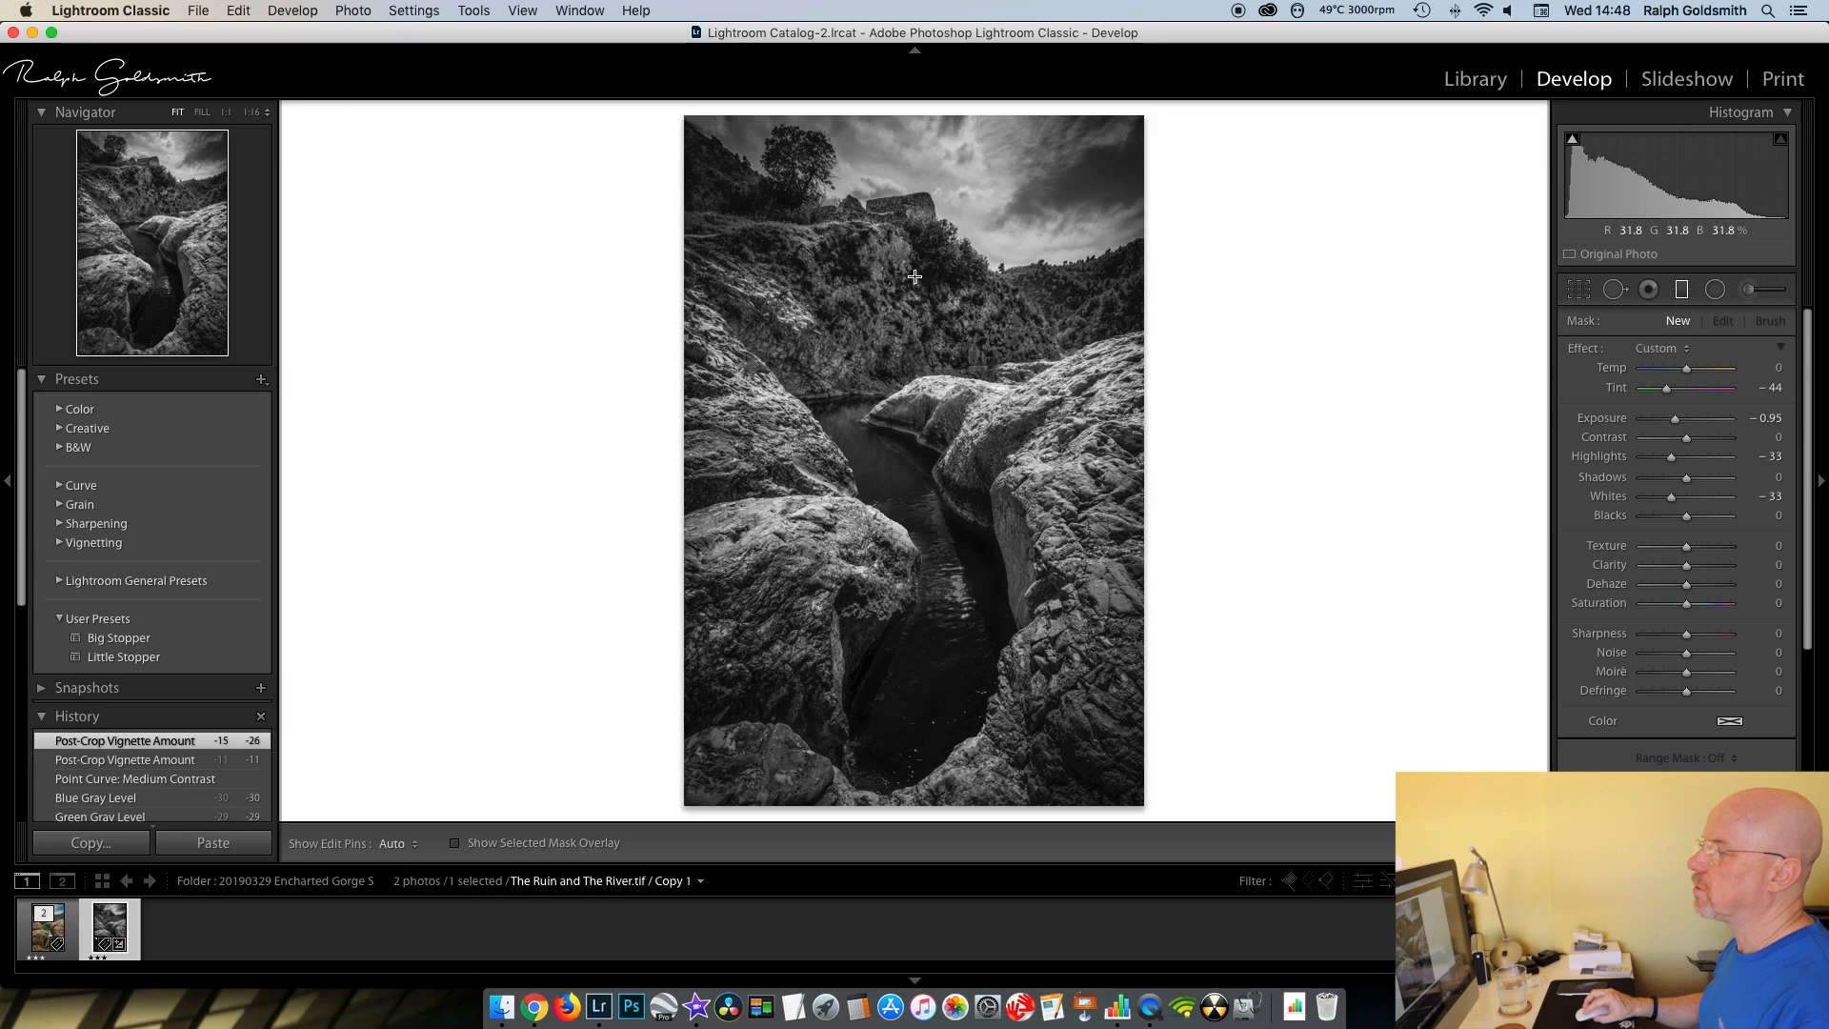
drag(914, 246, 920, 363)
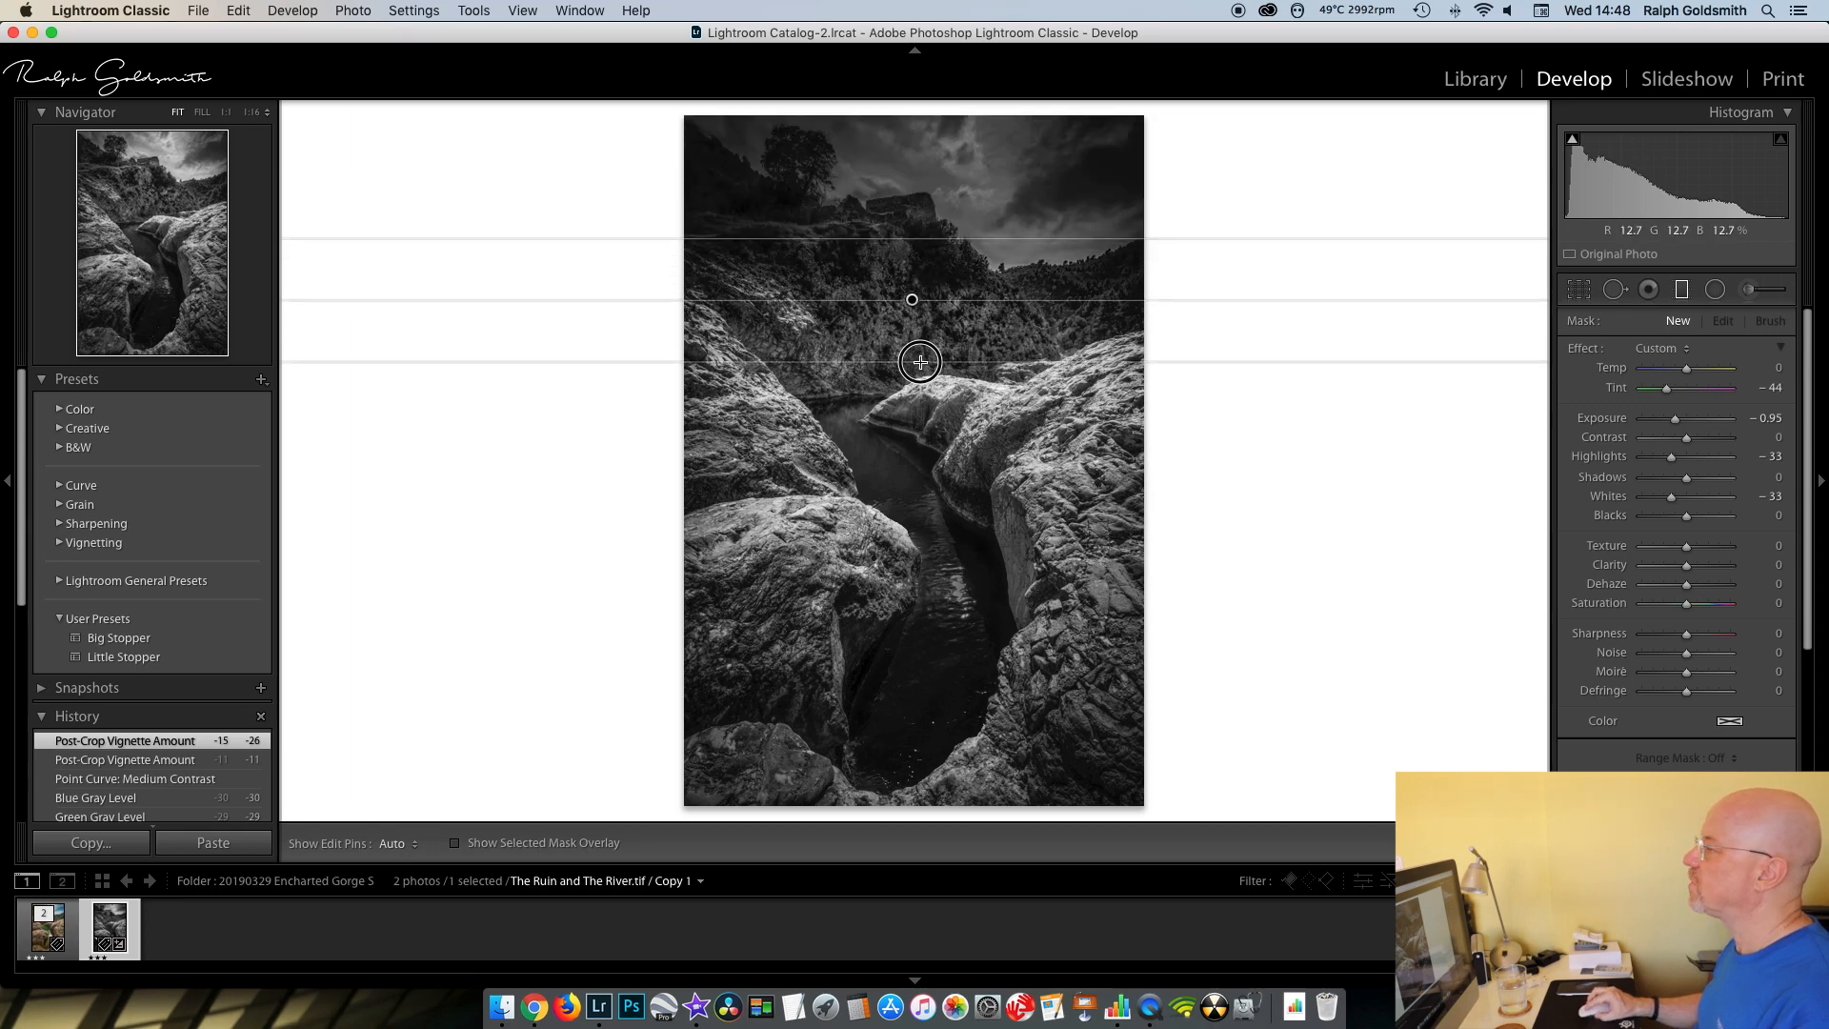
double_click(1585, 348)
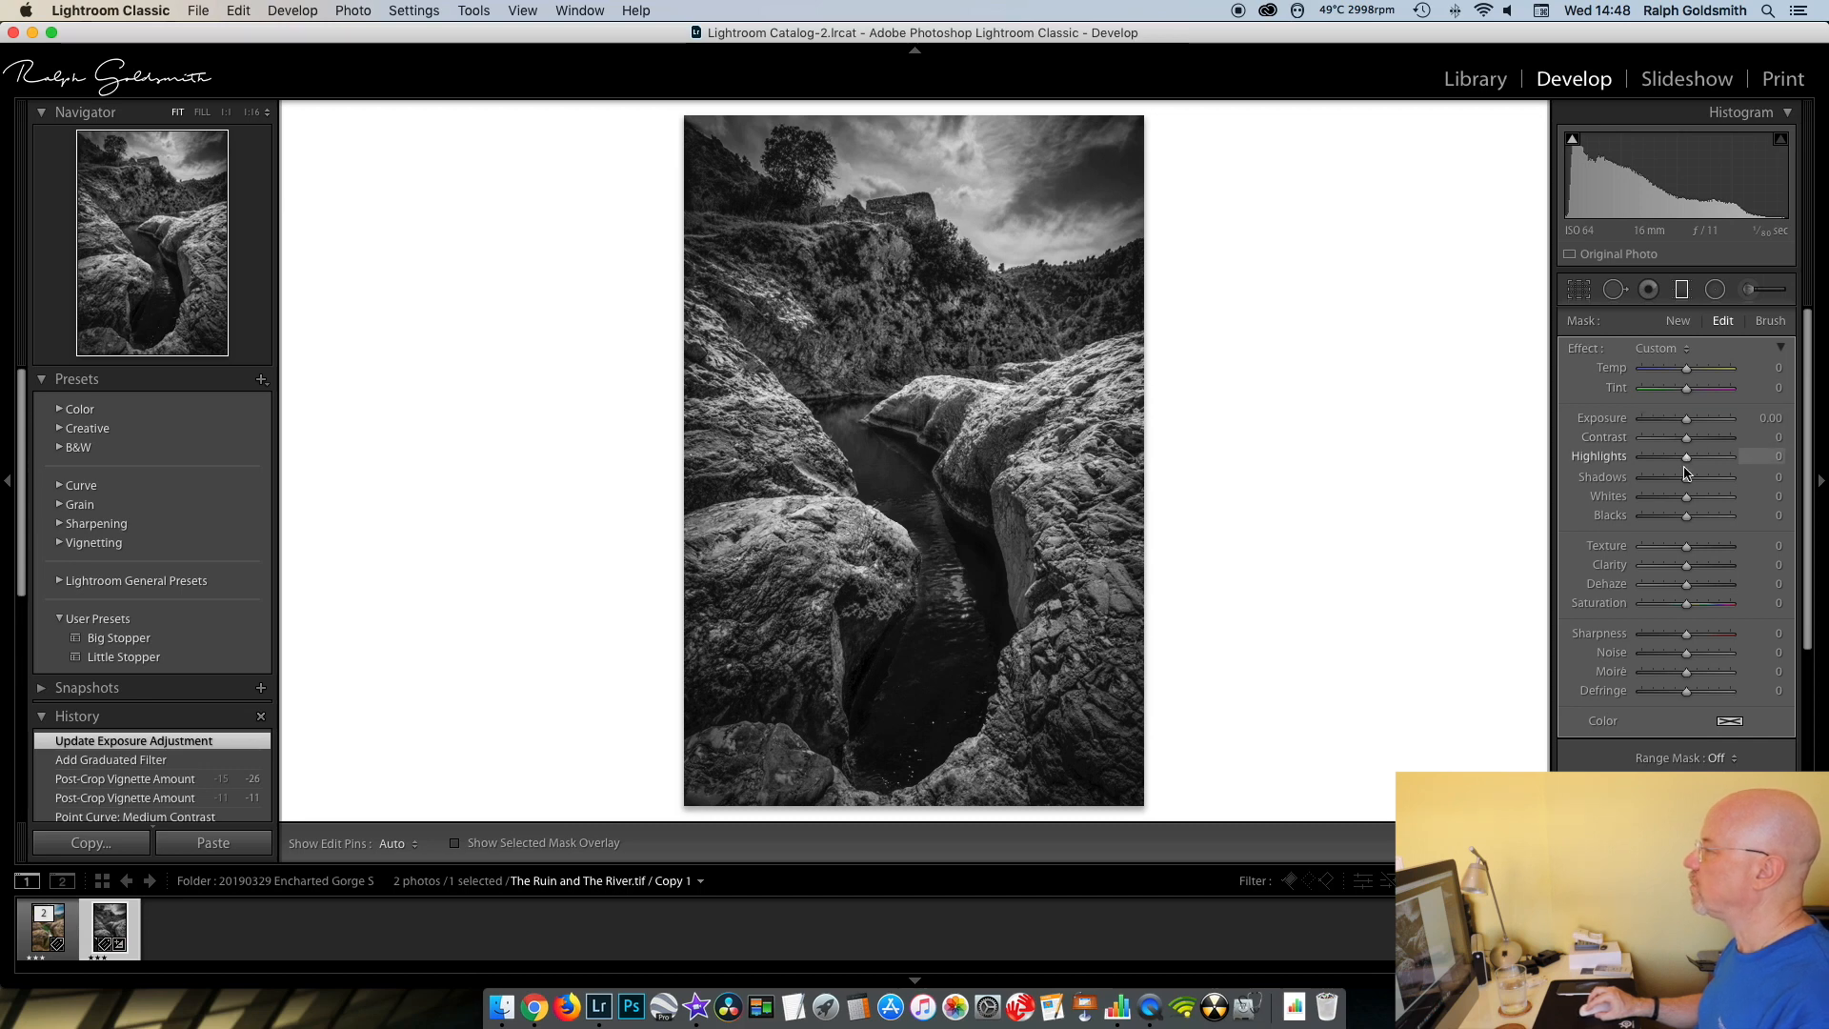
- Raise the graduated filter's Shadows to 66
drag(1688, 479, 1715, 481)
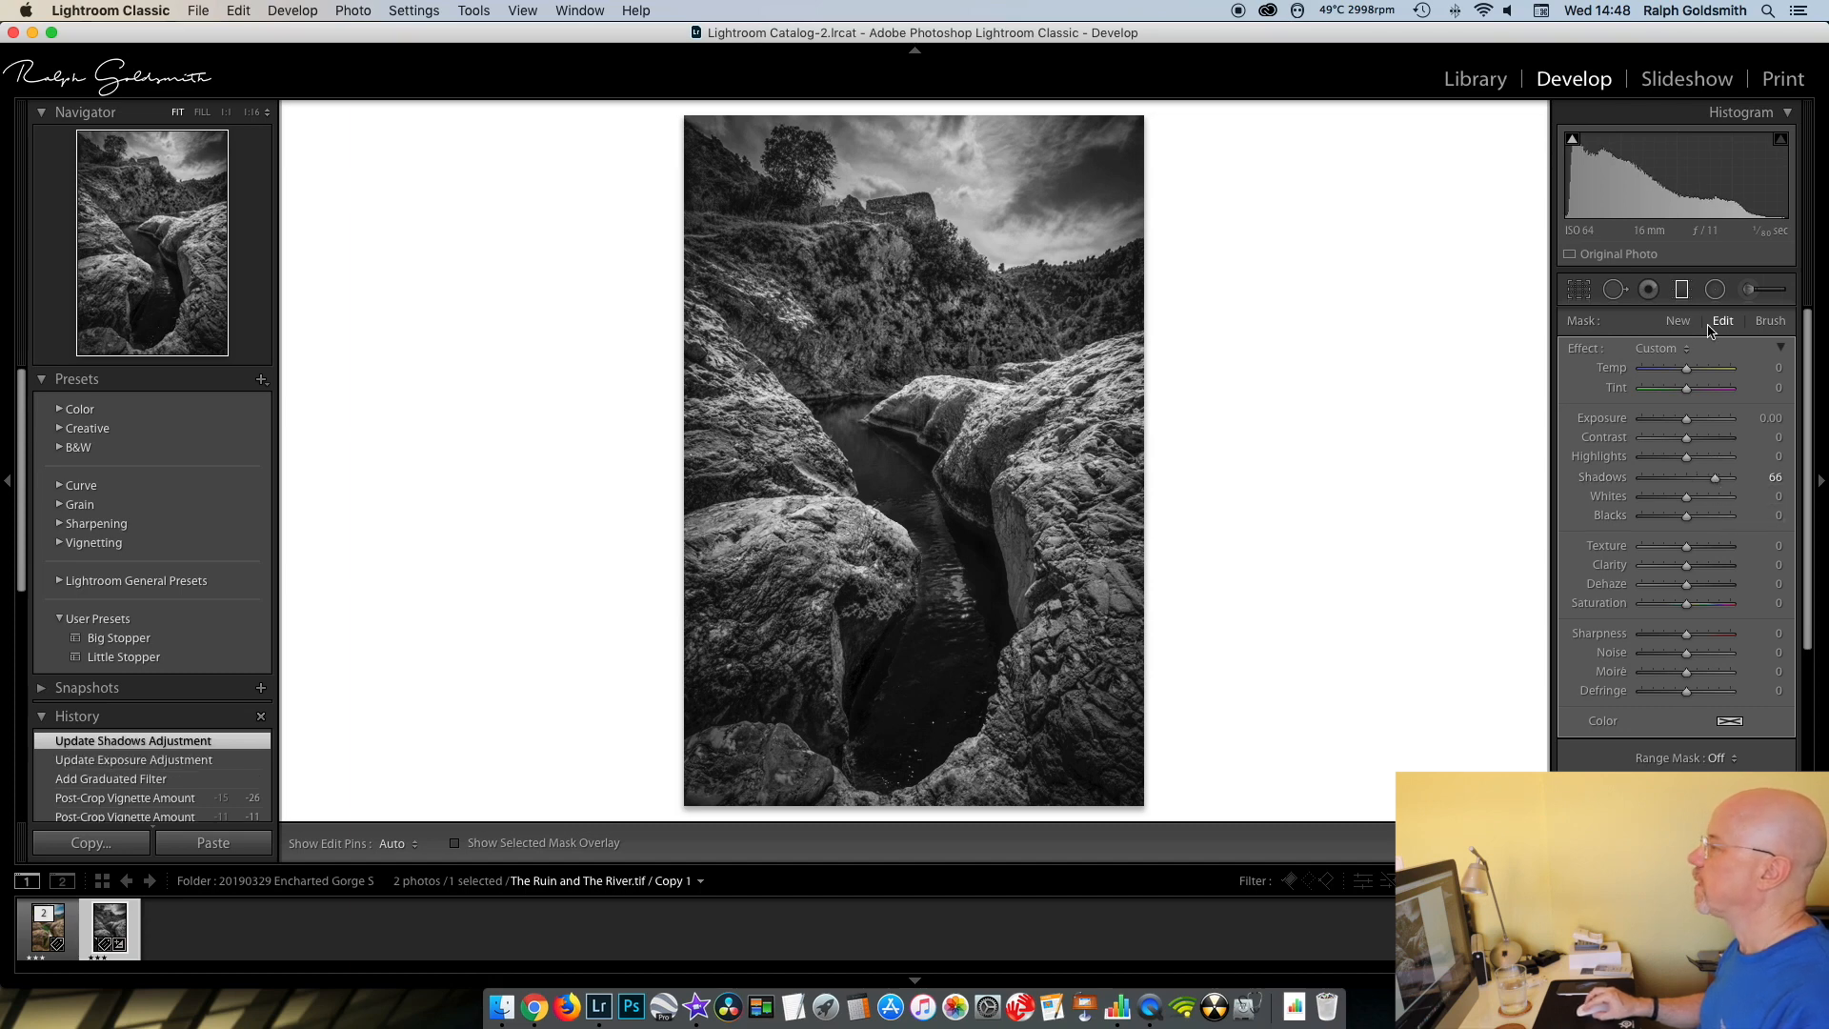
- Add a radial filter over the tree beside the ruin with Exposure 0.23, Highlights −14 and Shadows 65
click(1716, 291)
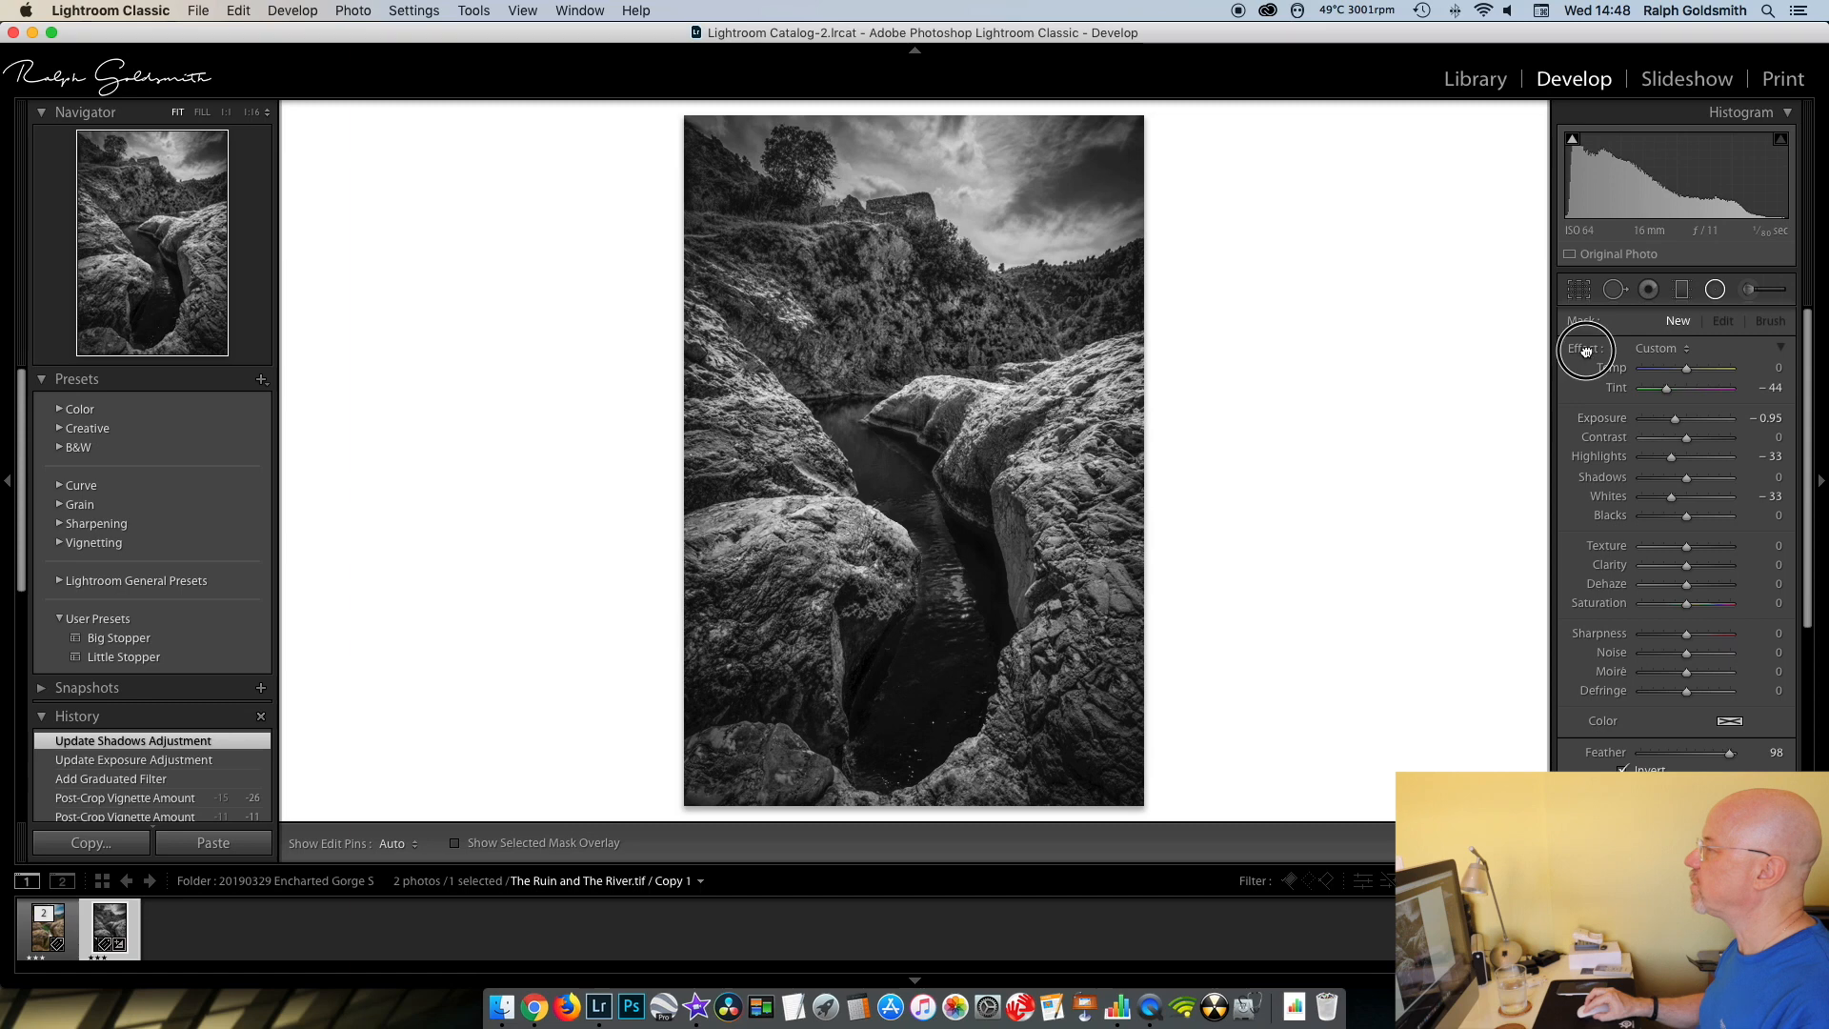
mouse_move(807, 178)
mouse_down()
mouse_move(707, 96)
mouse_move(797, 174)
mouse_up()
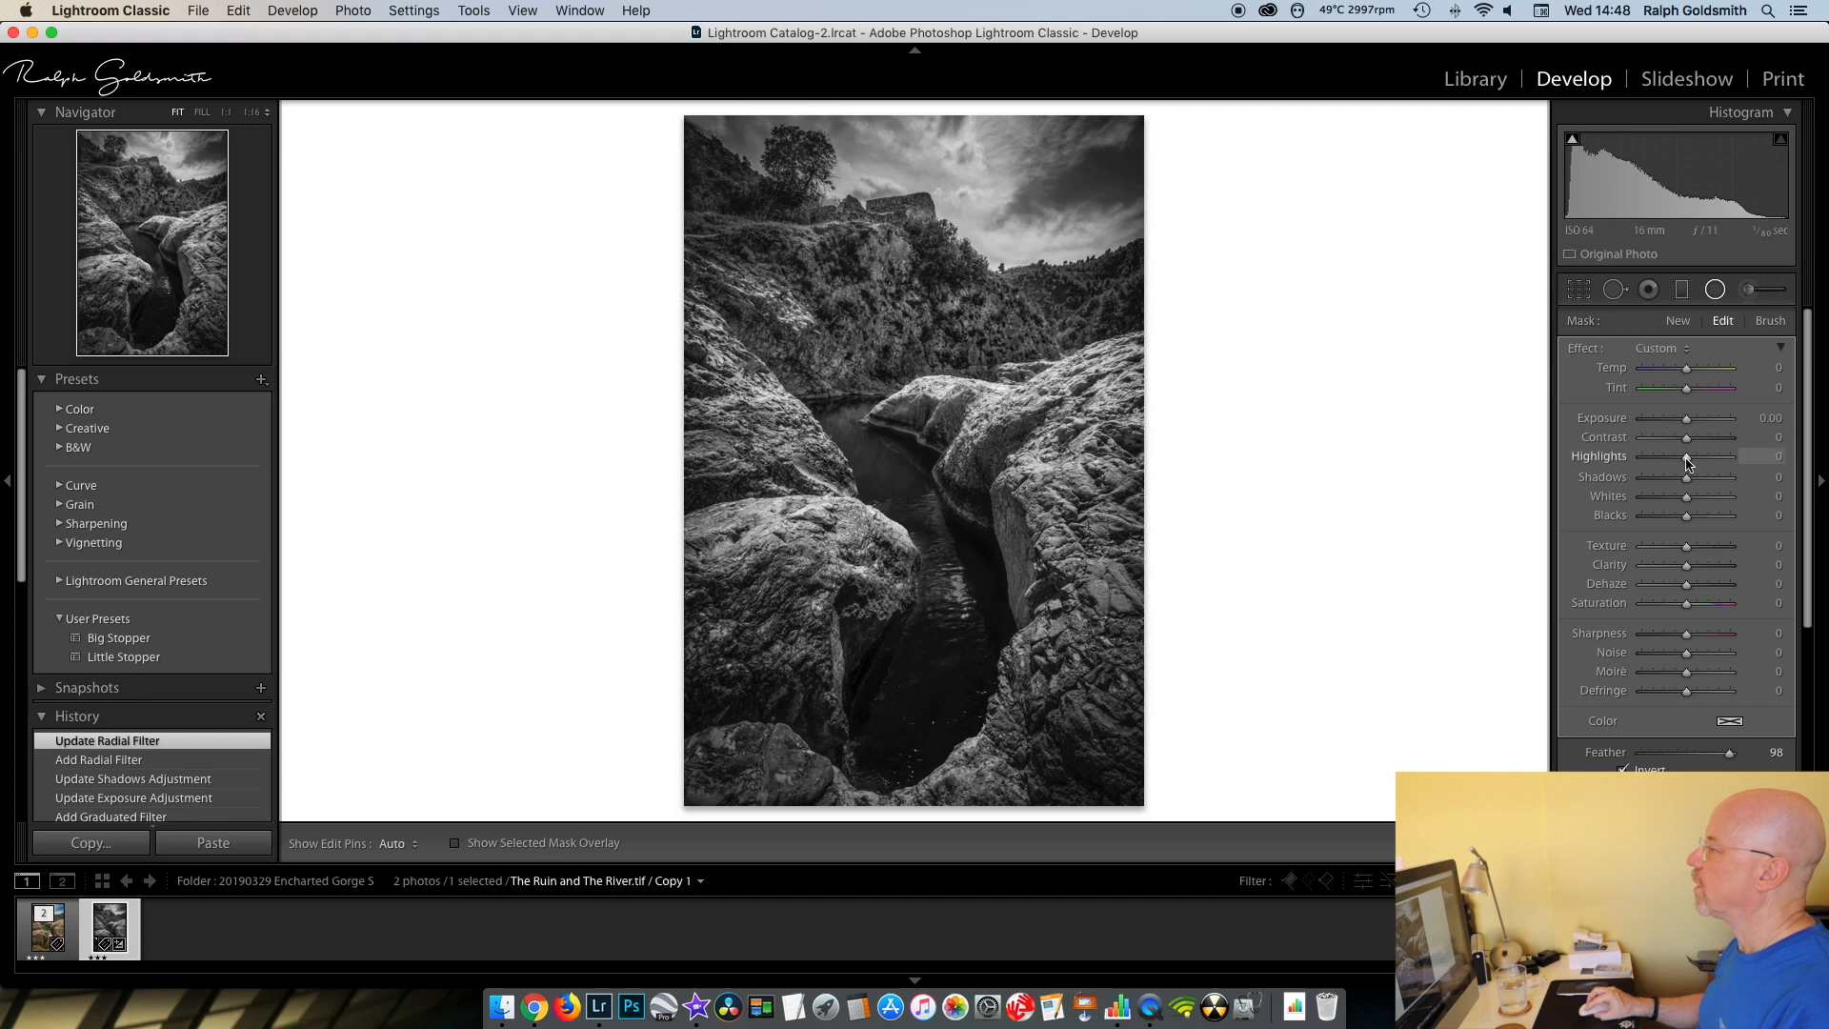
drag(1687, 477, 1716, 483)
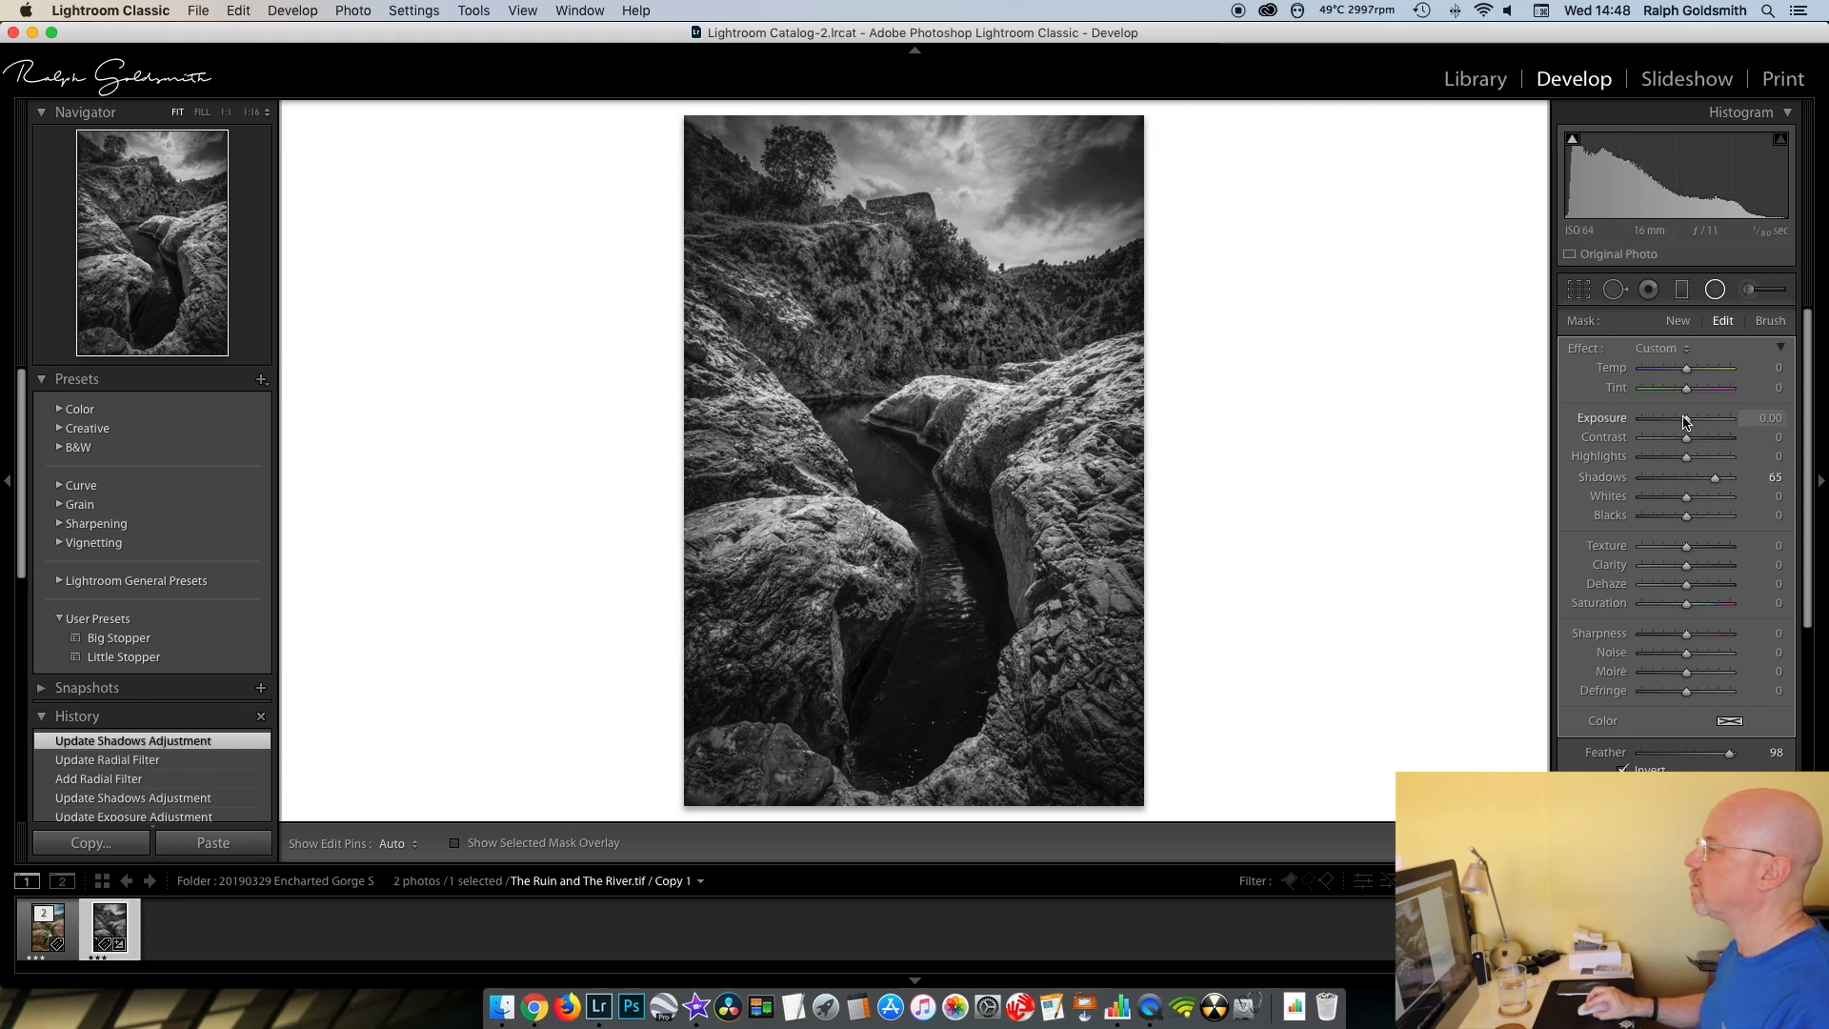
drag(1686, 419, 1691, 424)
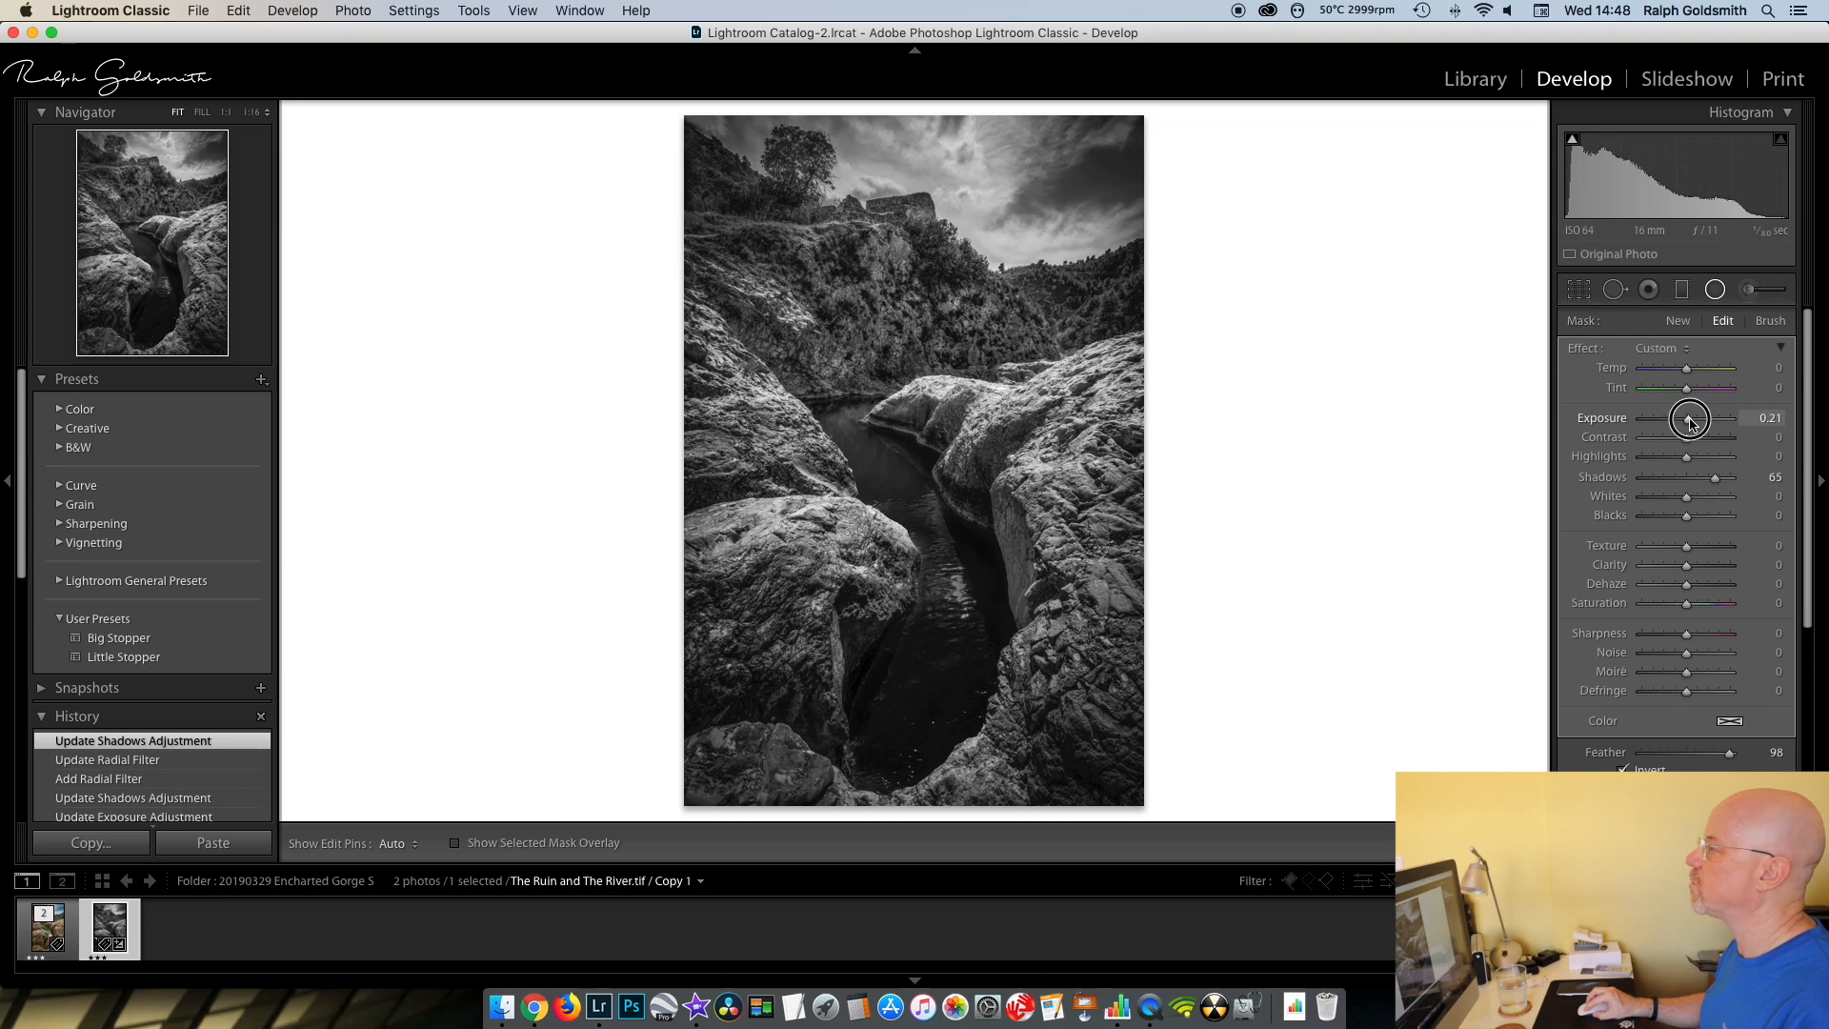
drag(1693, 425, 1682, 462)
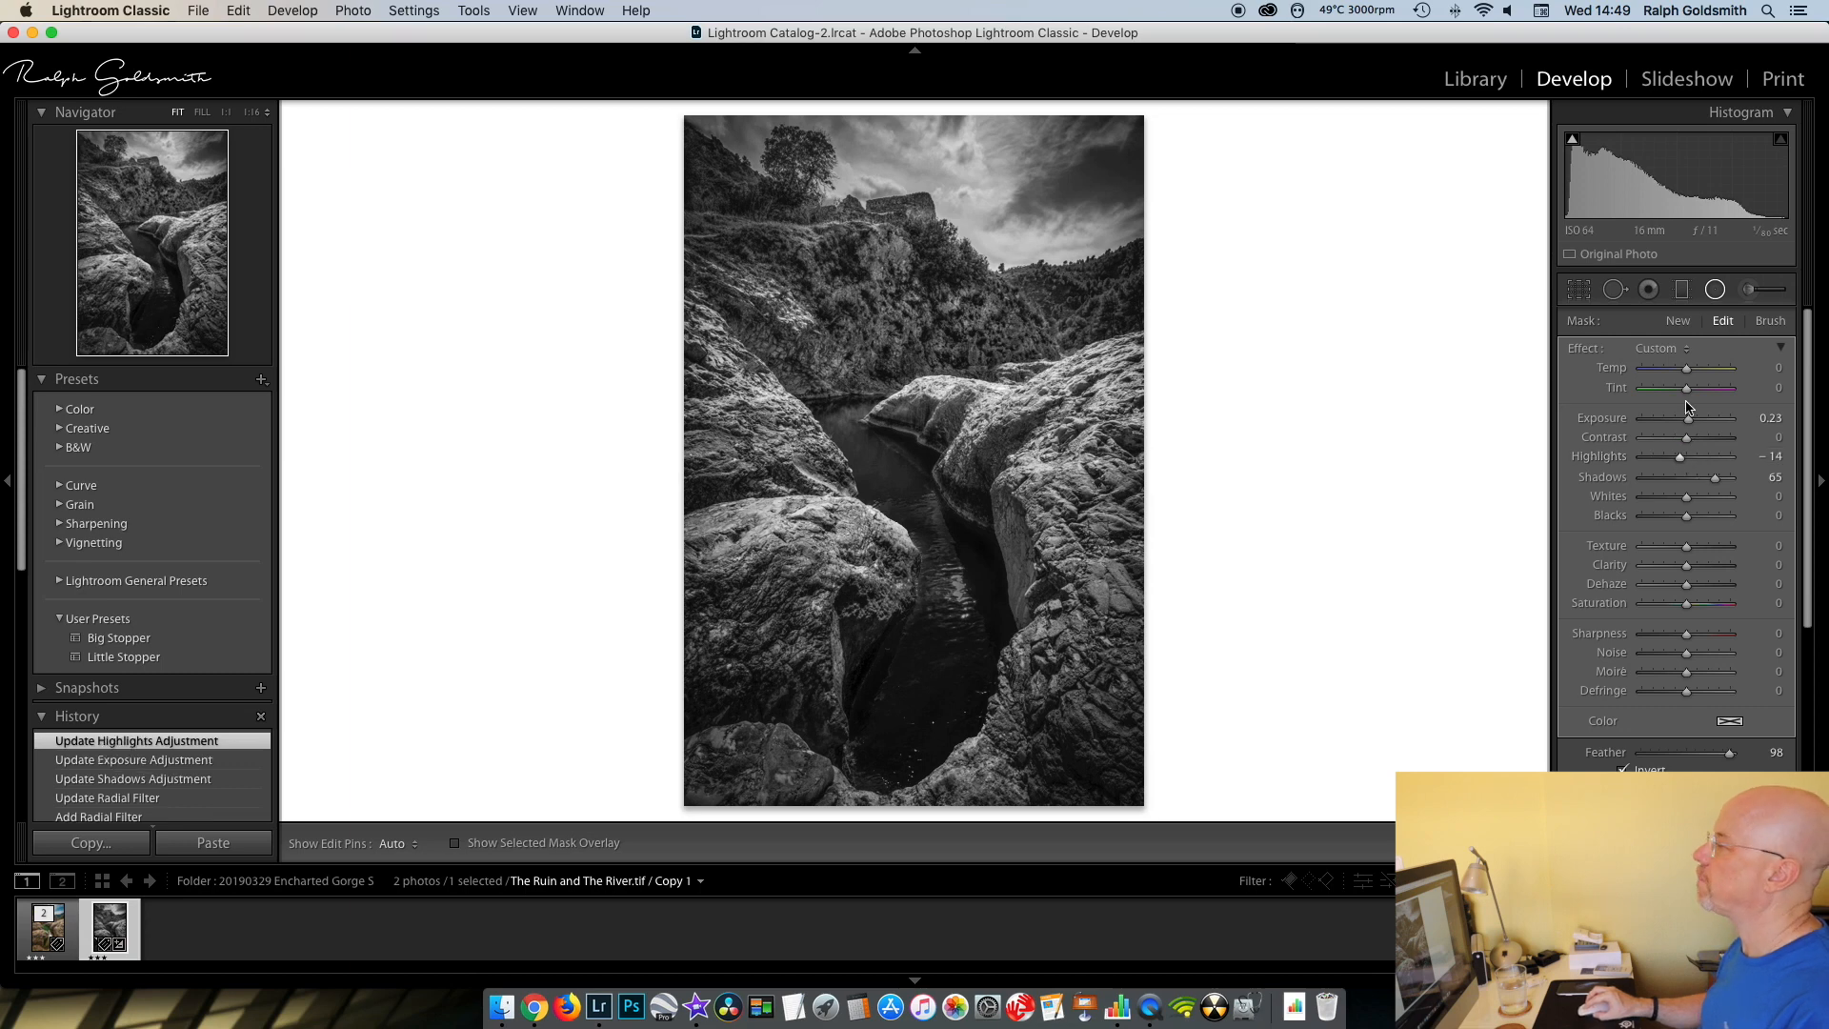
click(1715, 290)
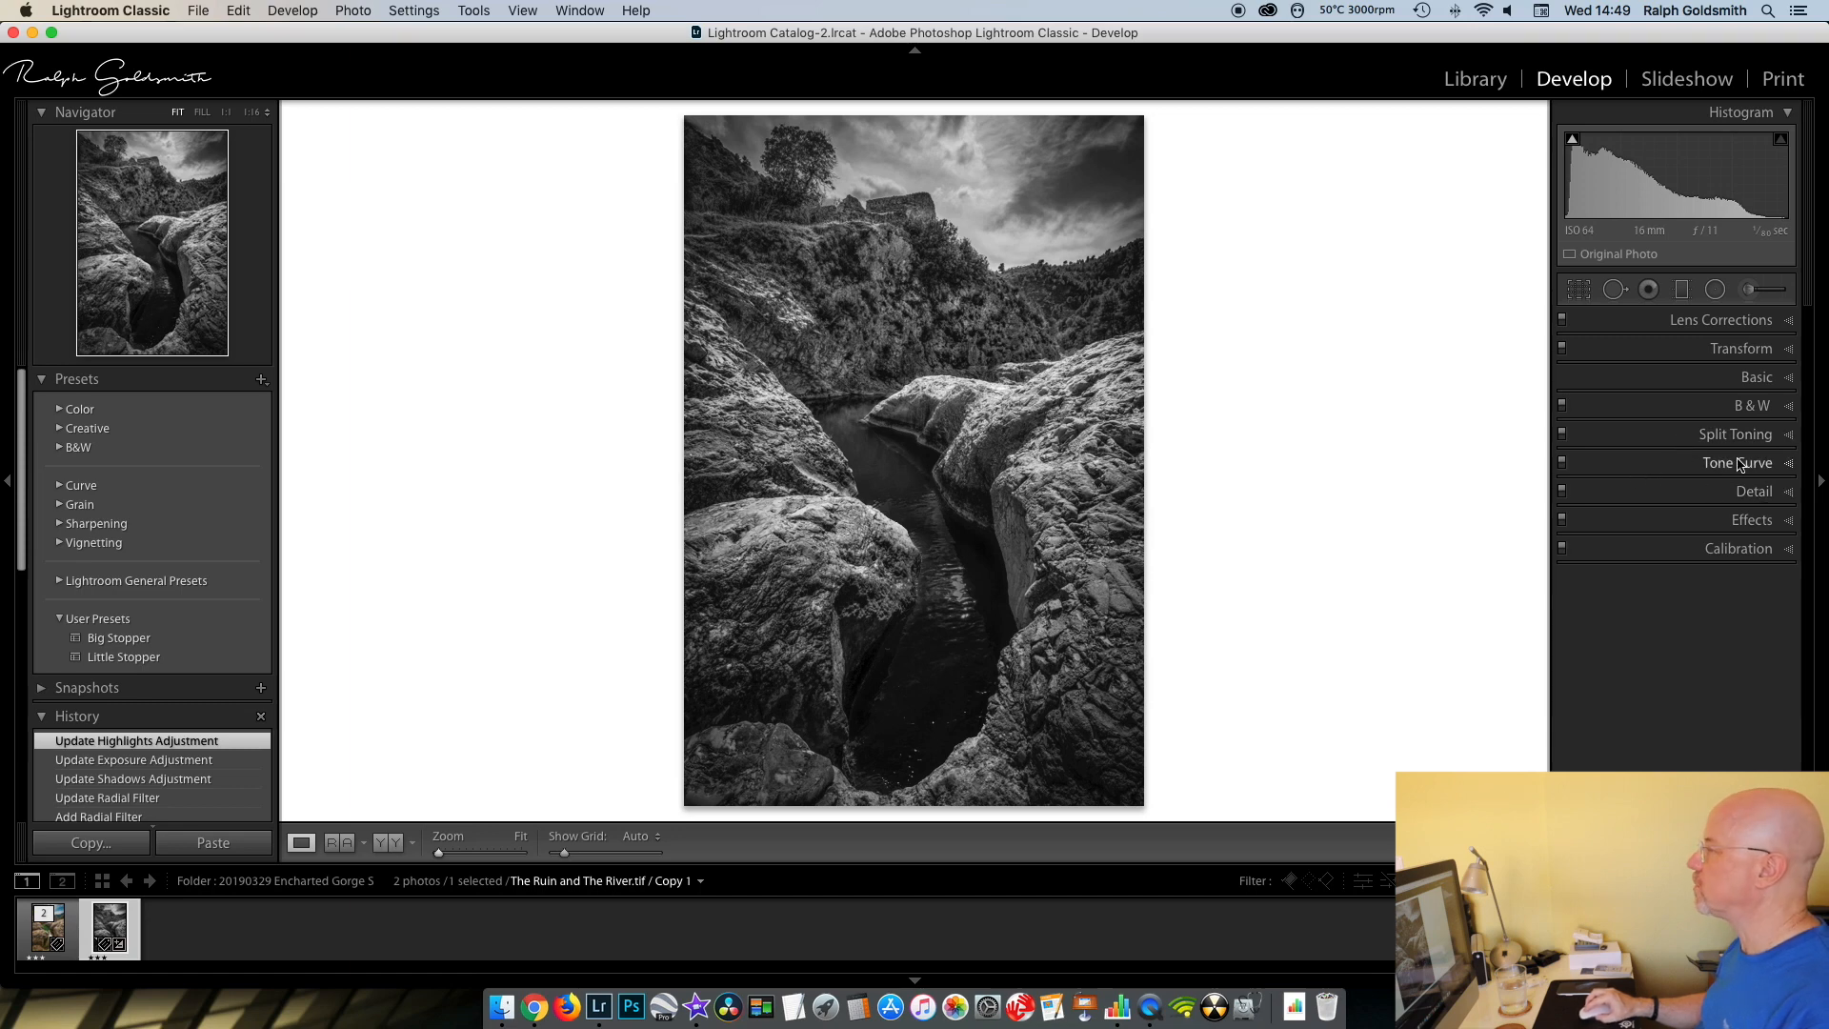
- Split-tone the highlights with a cool blue, Hue 234 and Saturation 14
click(1791, 438)
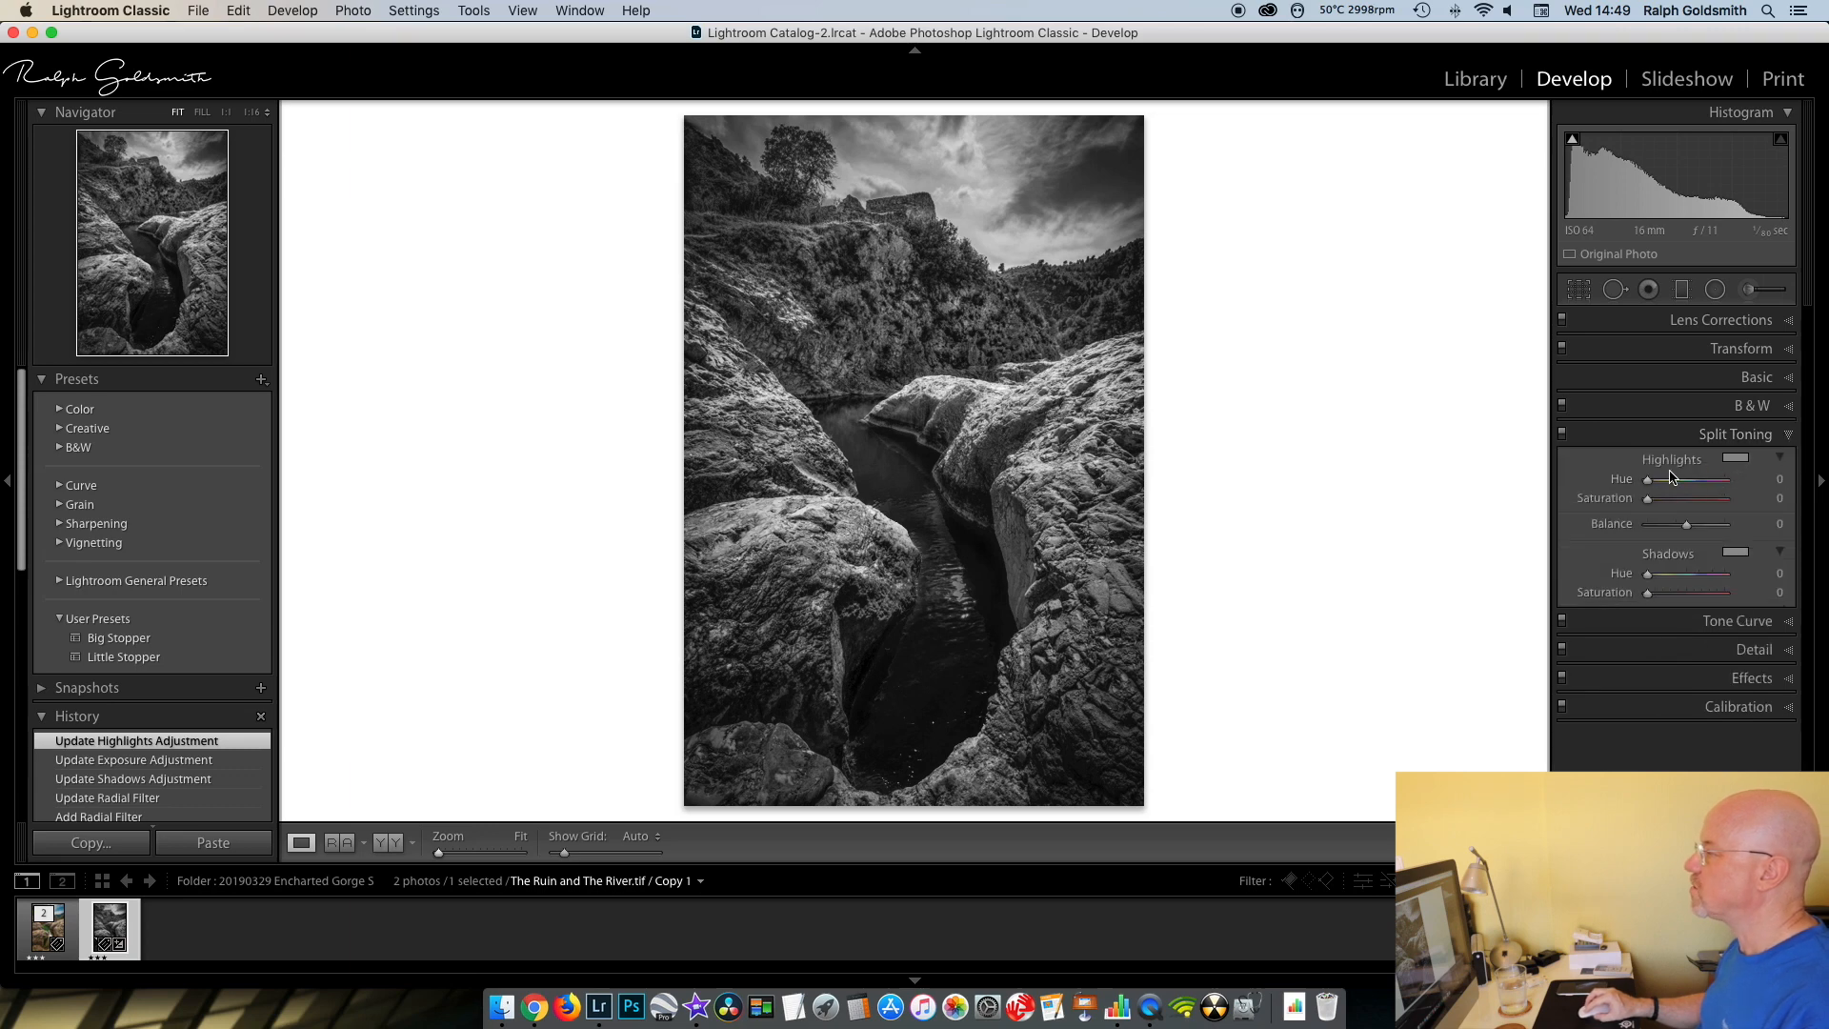
click(1736, 459)
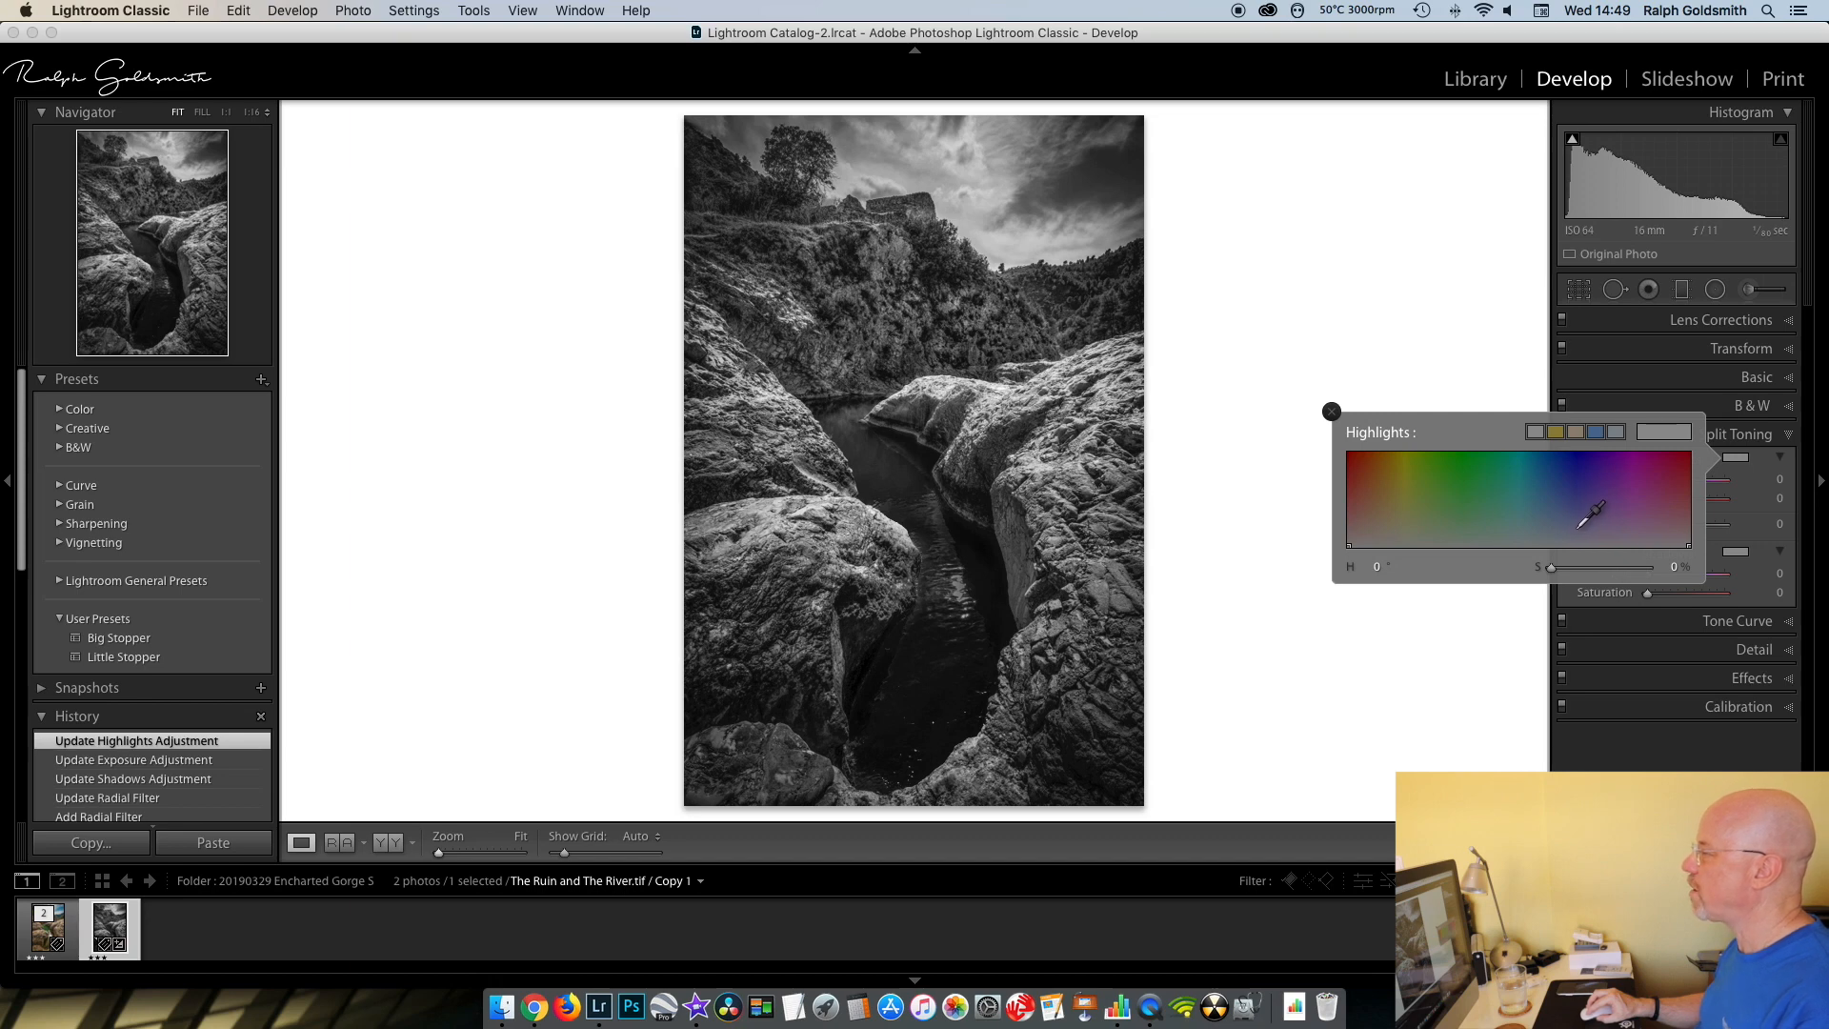
drag(1579, 526, 1572, 532)
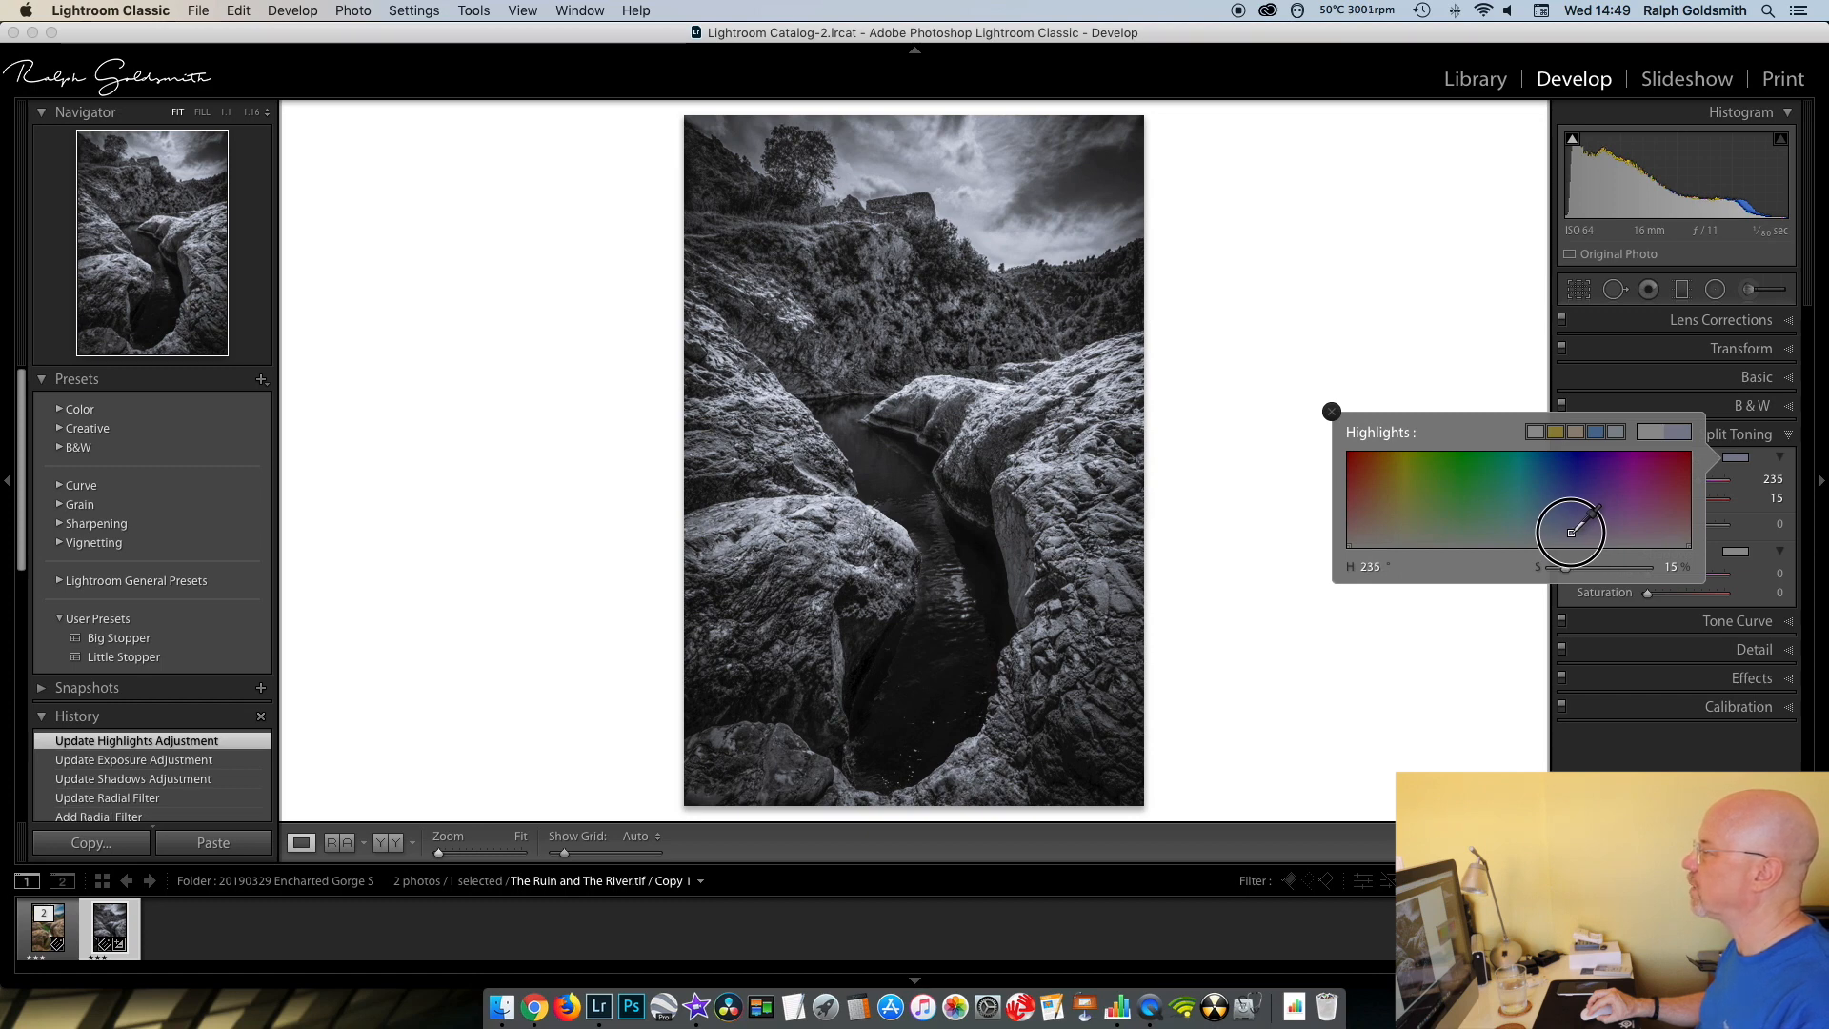
drag(1572, 532, 1572, 533)
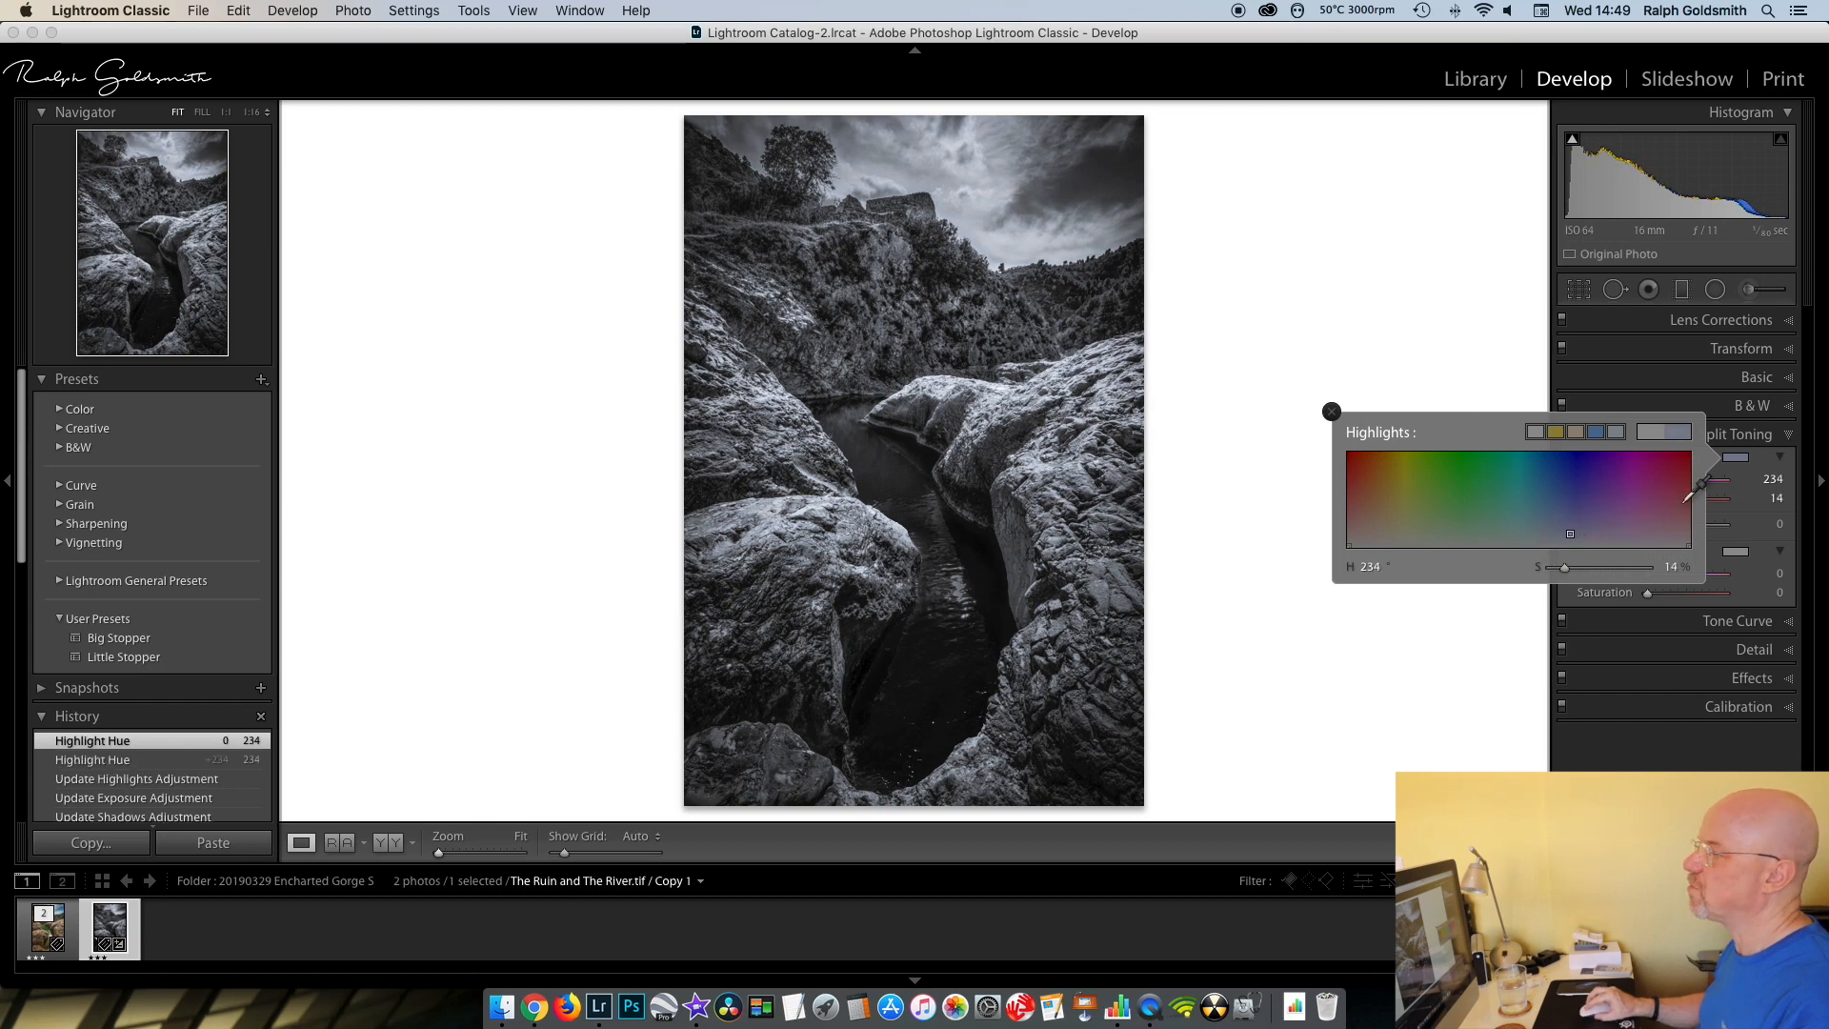
click(1333, 413)
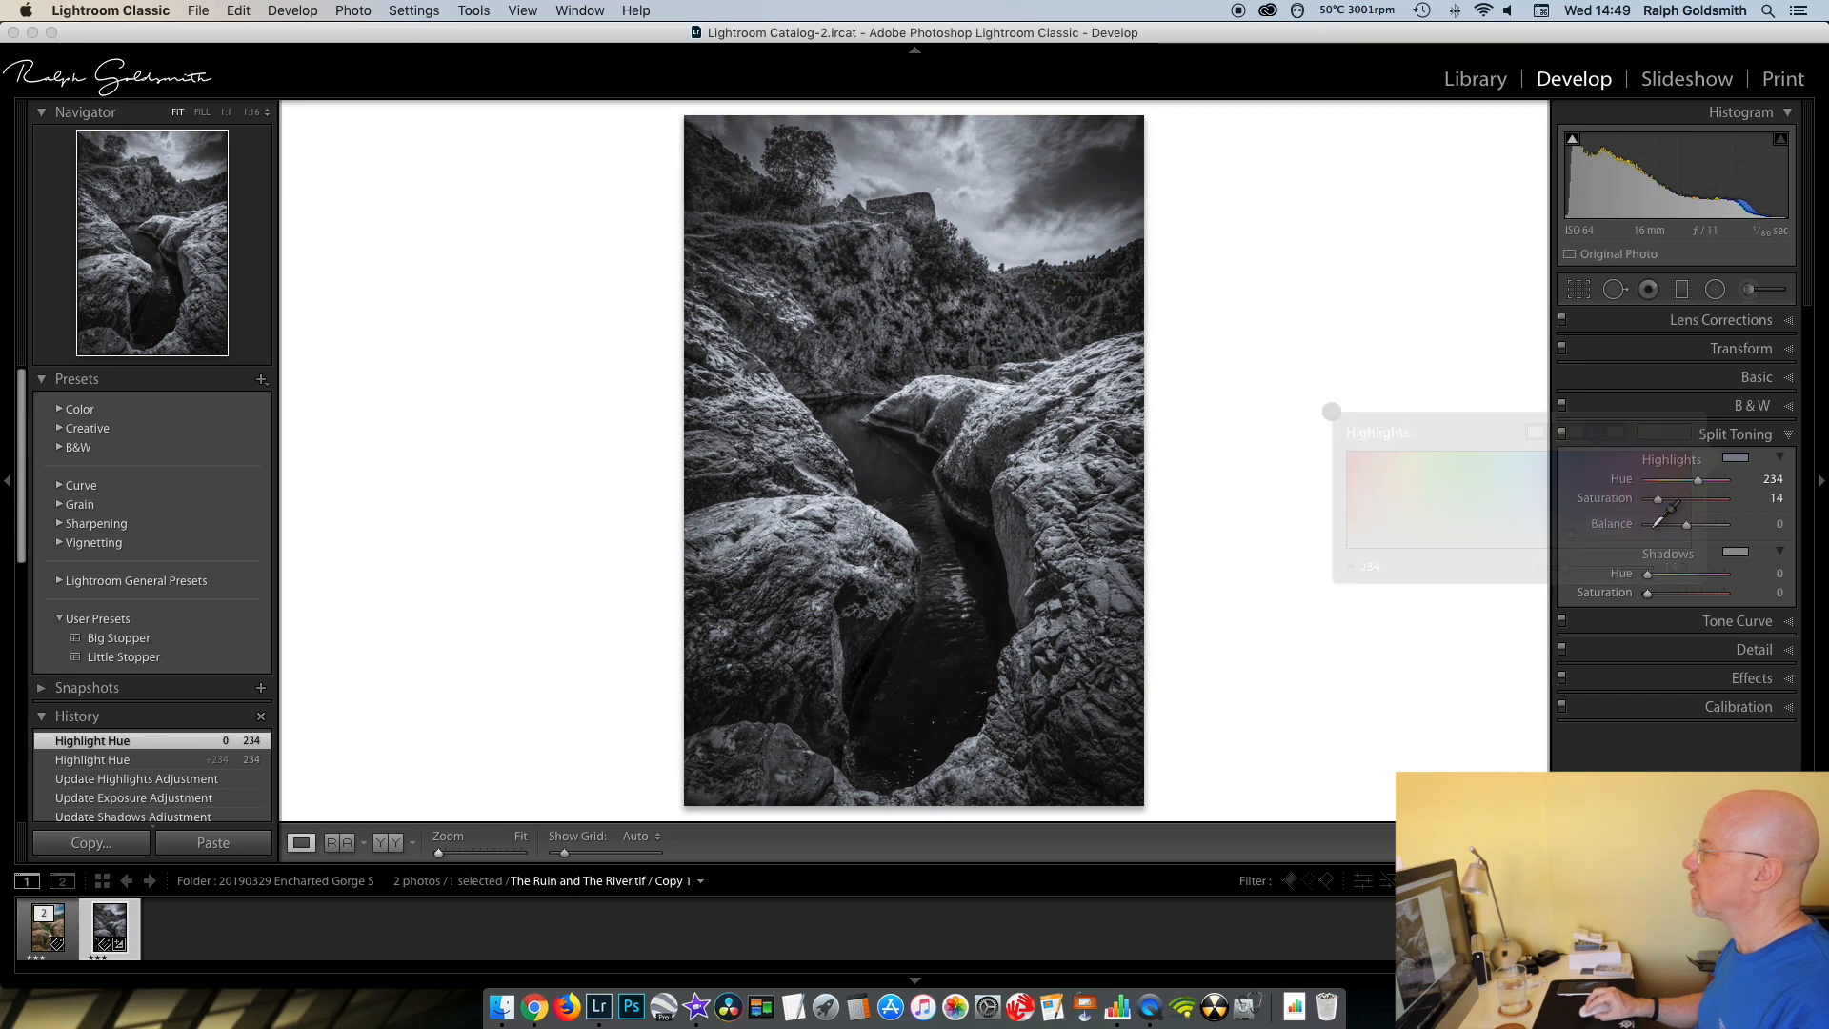
- Split-tone the shadows with a matching blue, Hue 232 and Saturation 14
click(1736, 552)
drag(1571, 628, 1569, 627)
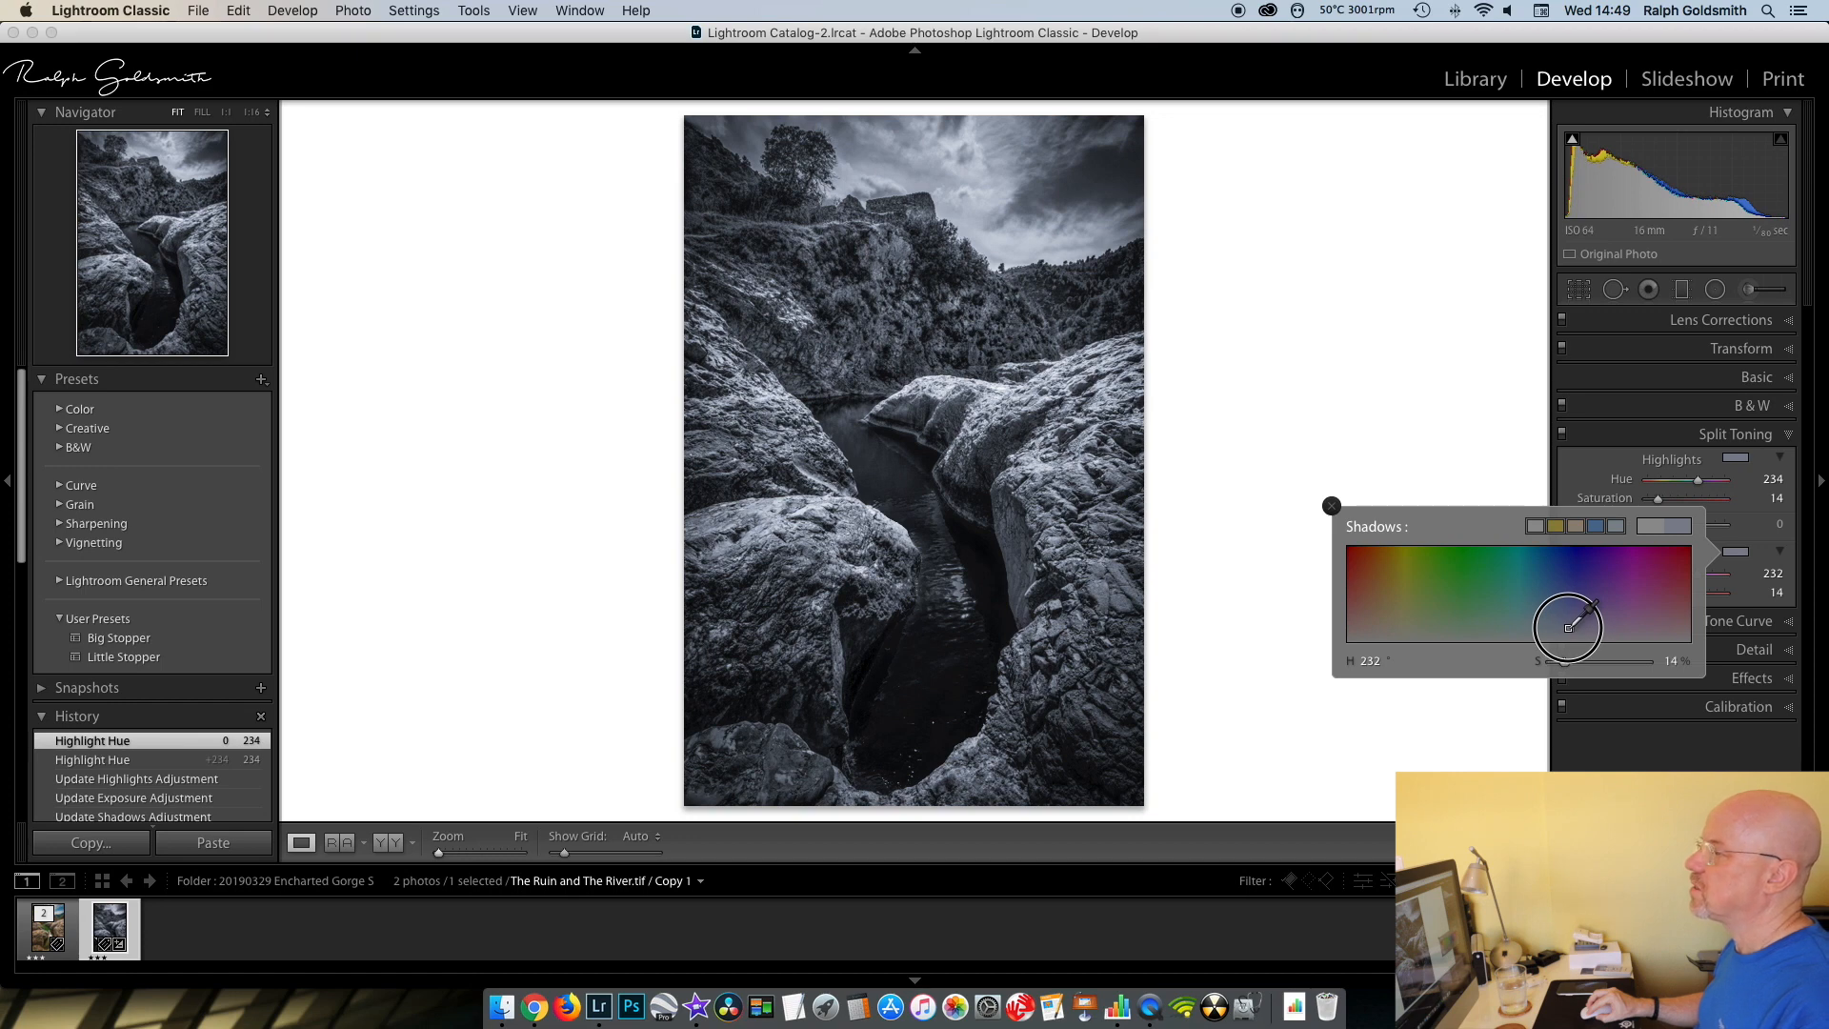
drag(1570, 627, 1569, 628)
click(1331, 506)
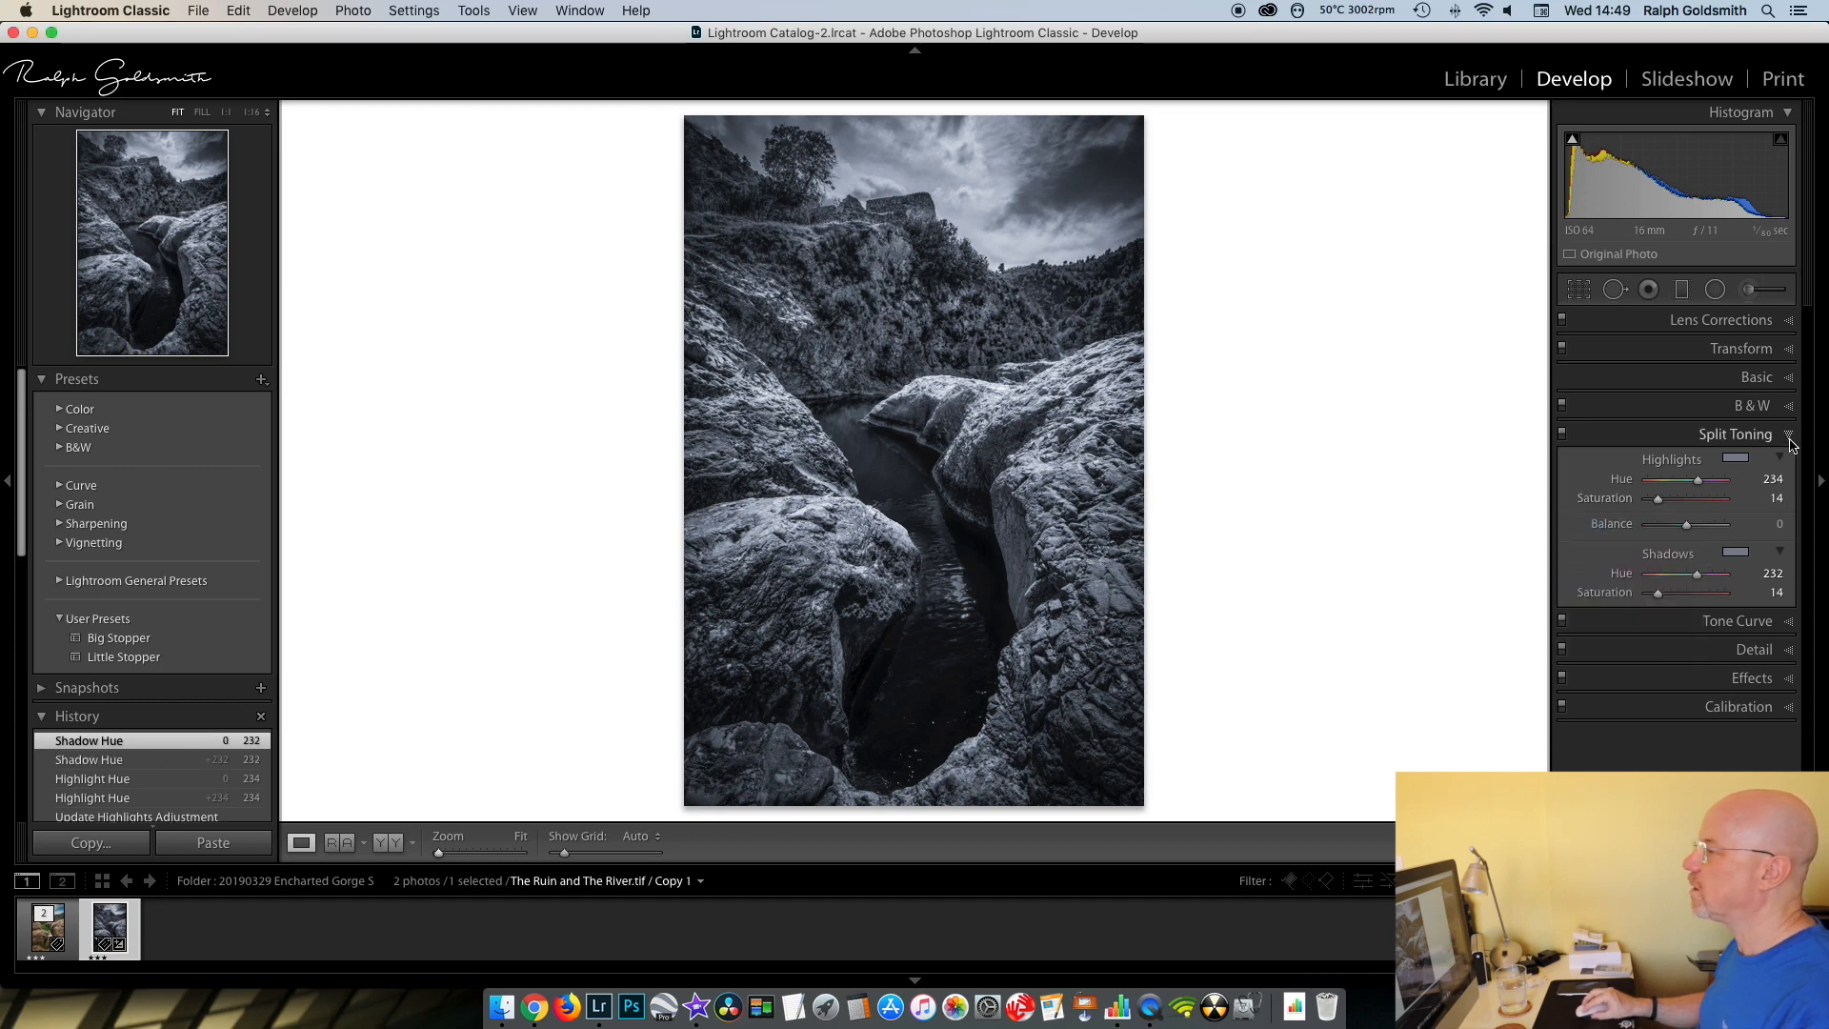
click(1790, 438)
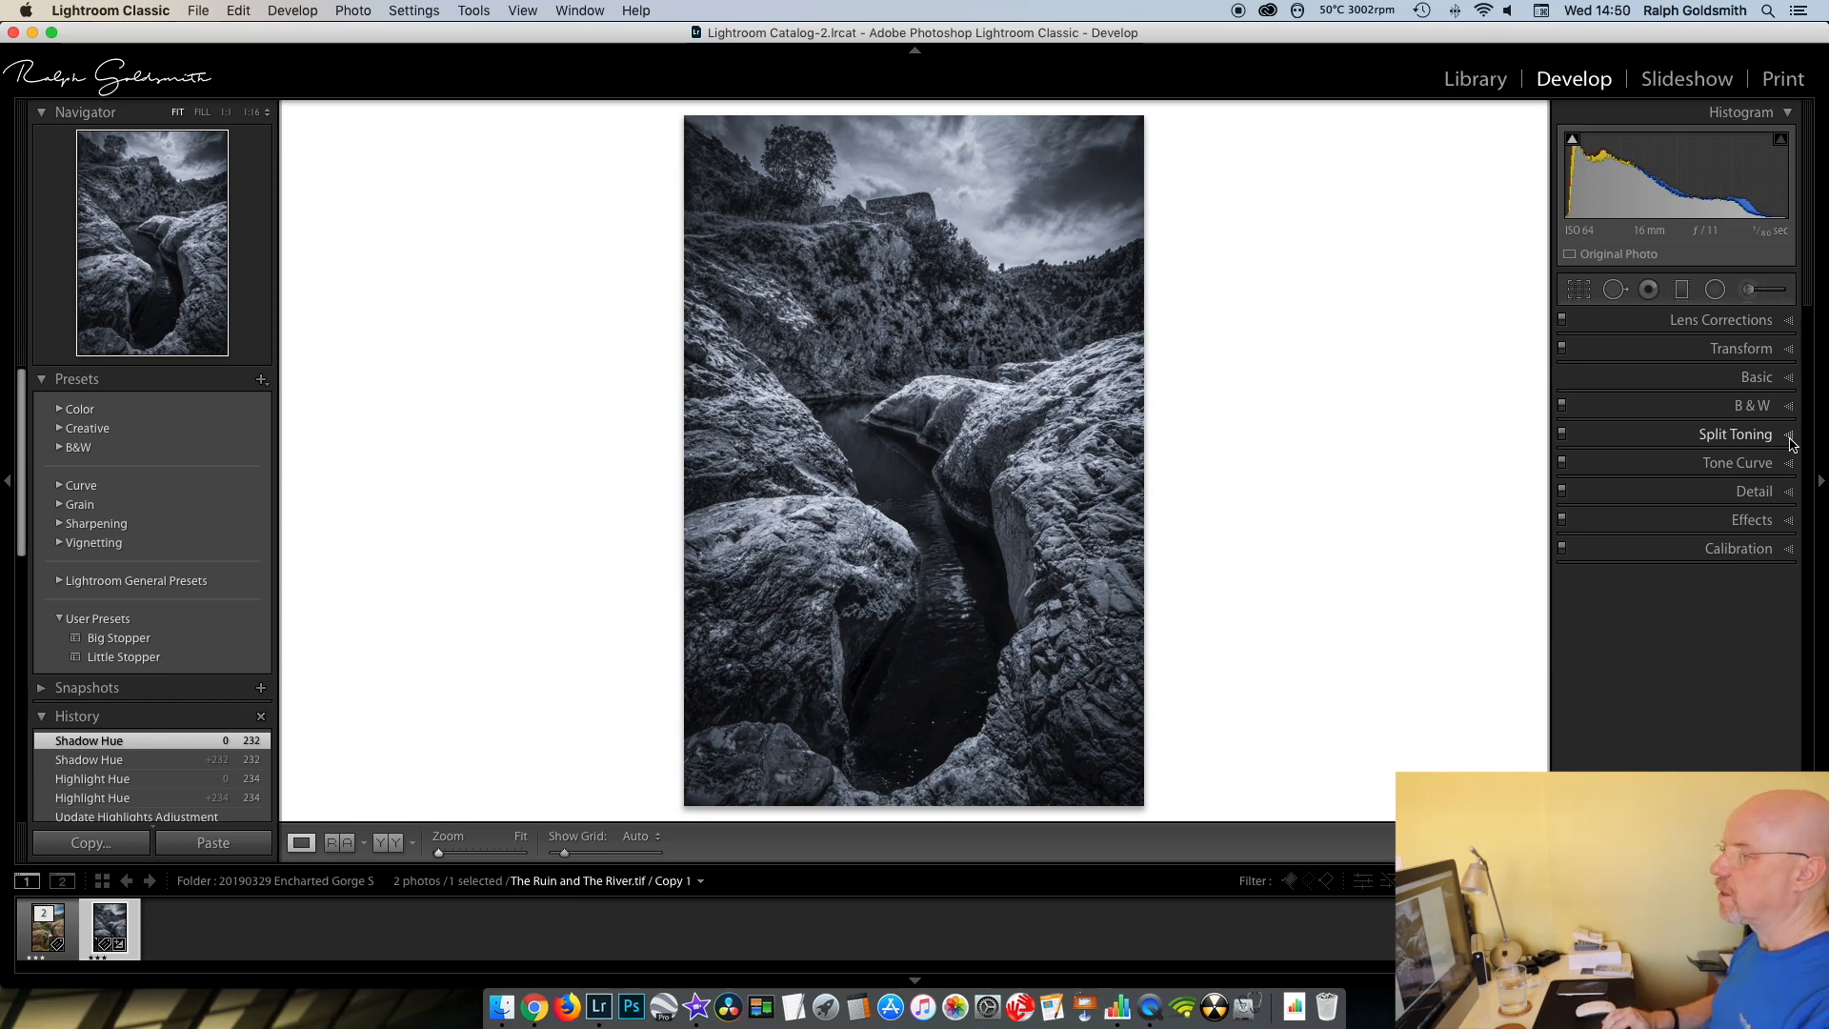
- View the photo with all panels hidden and compare the toned monochrome treatment with the colour one
key(shift+Tab)
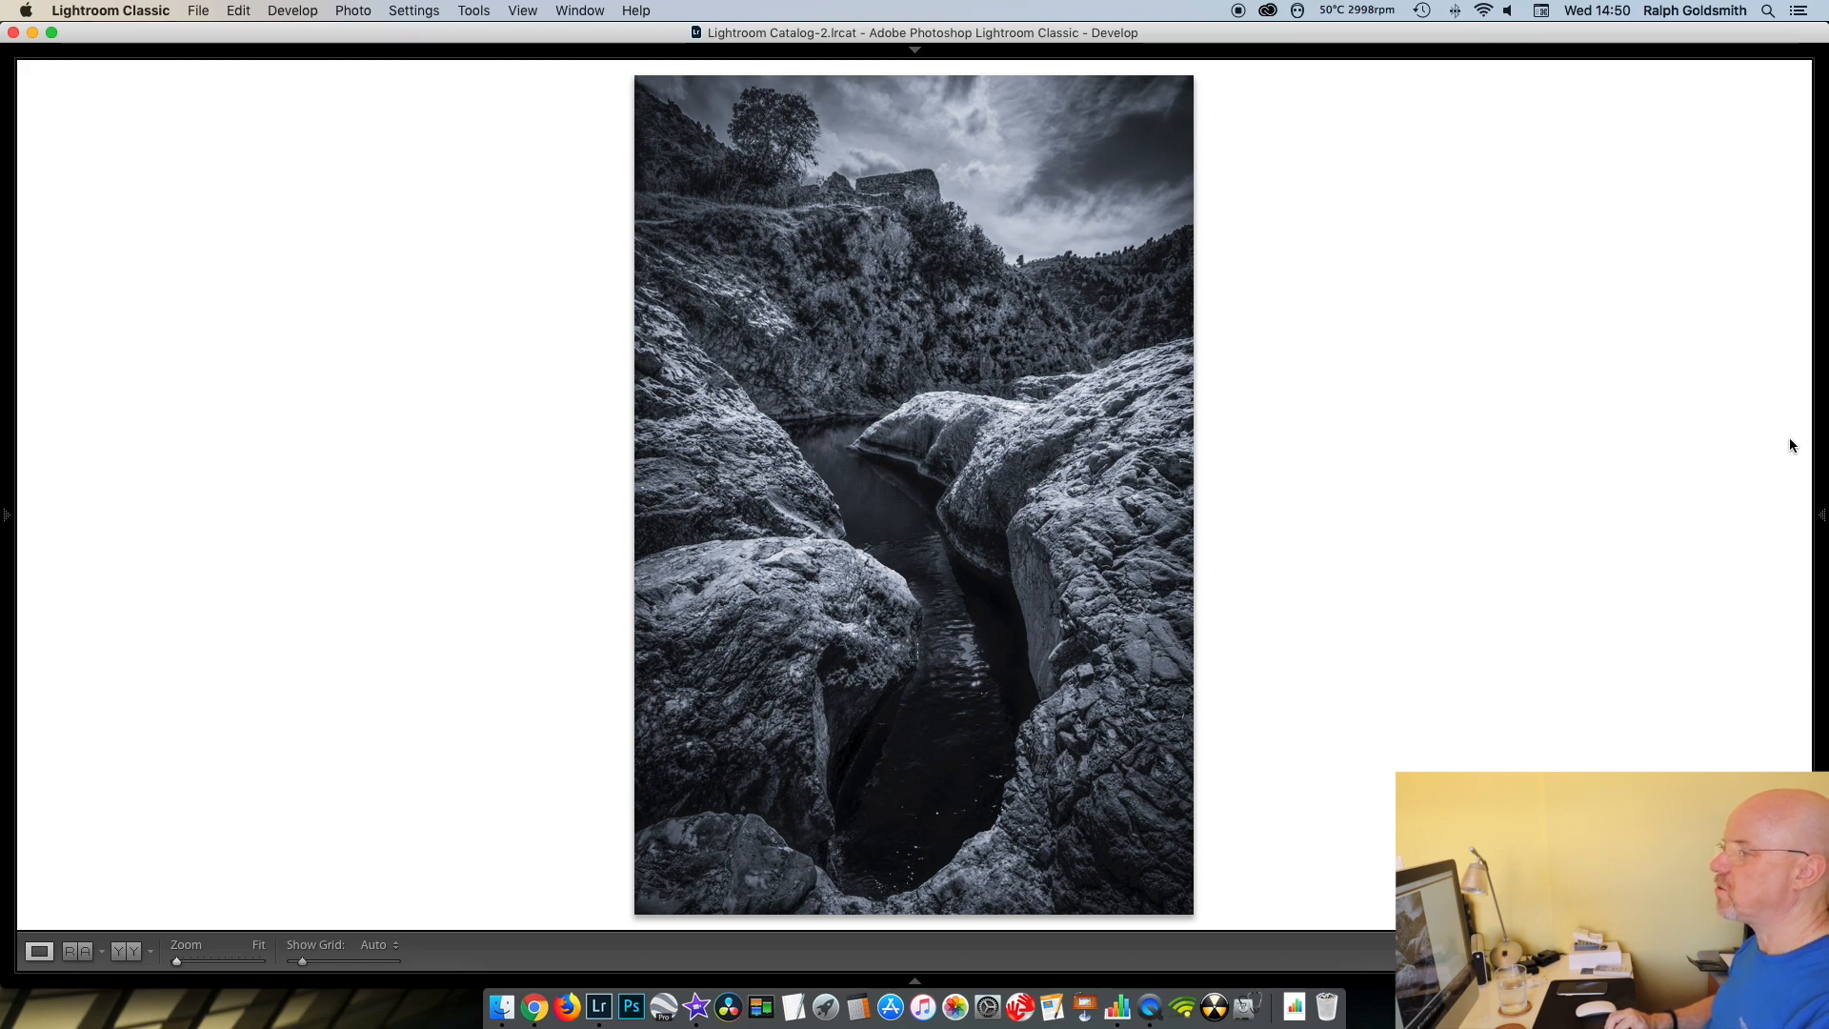
key(v)
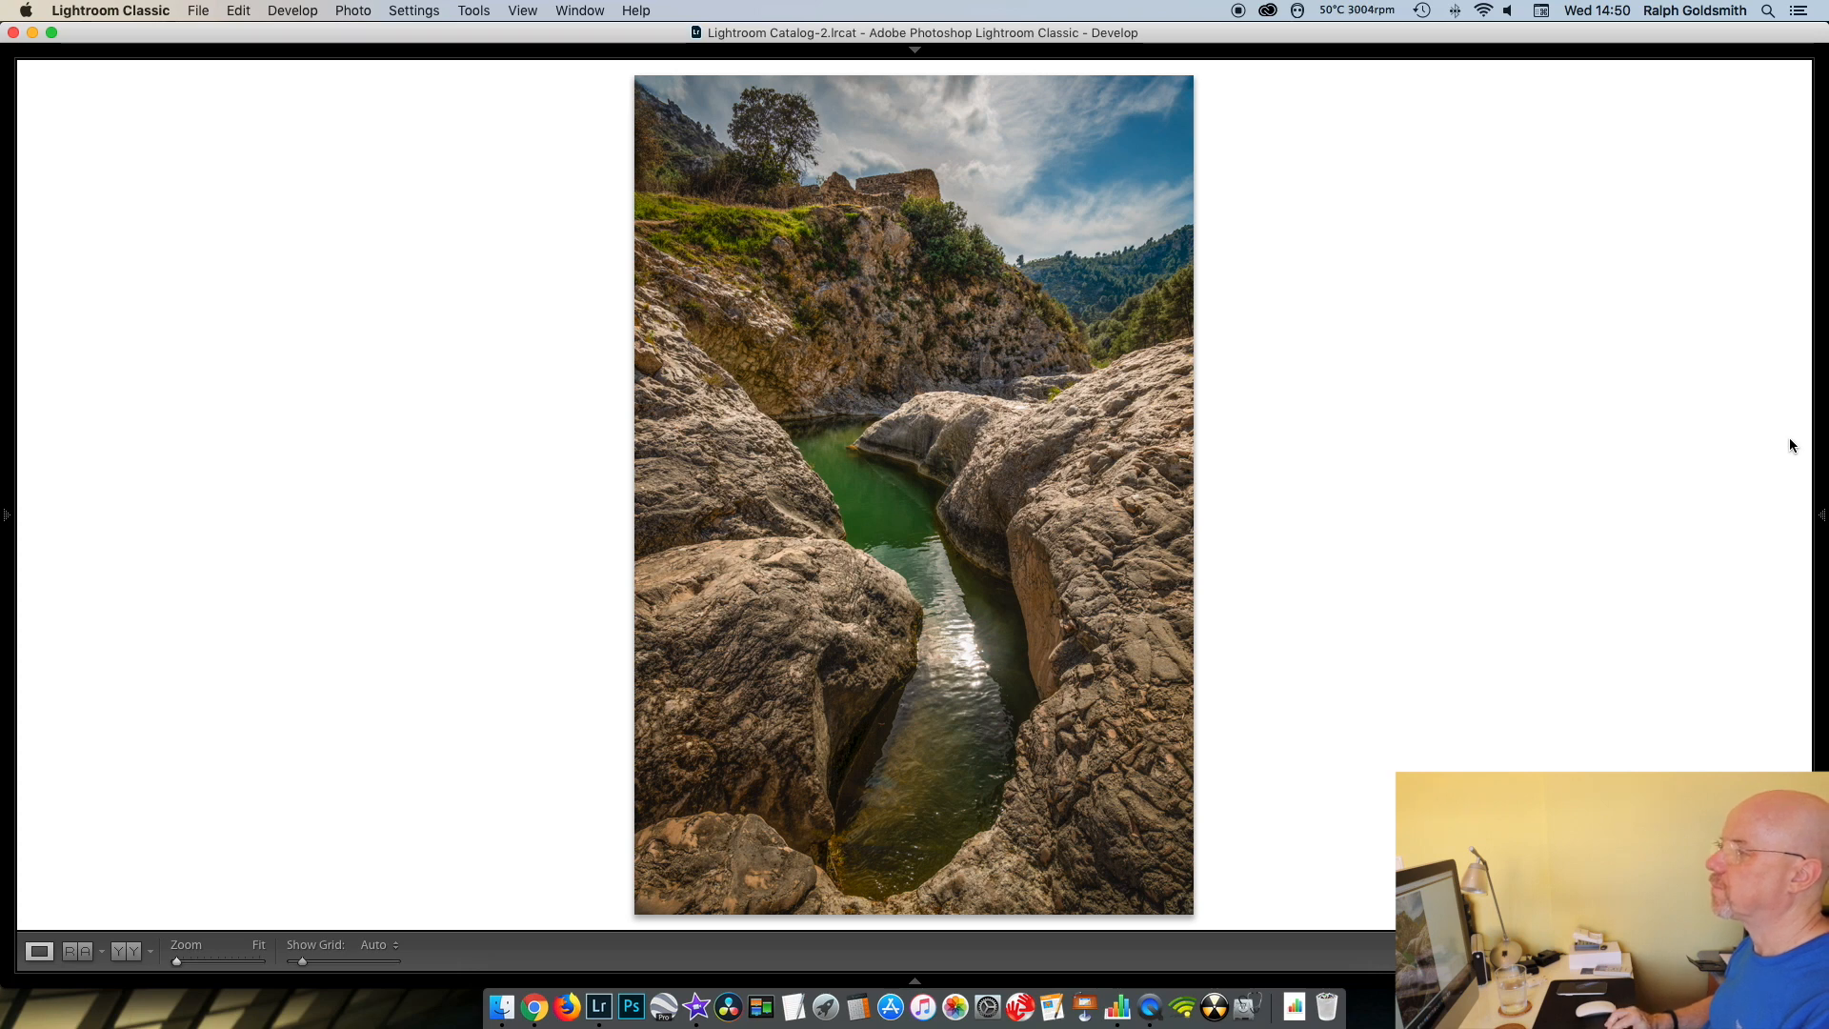
key(v)
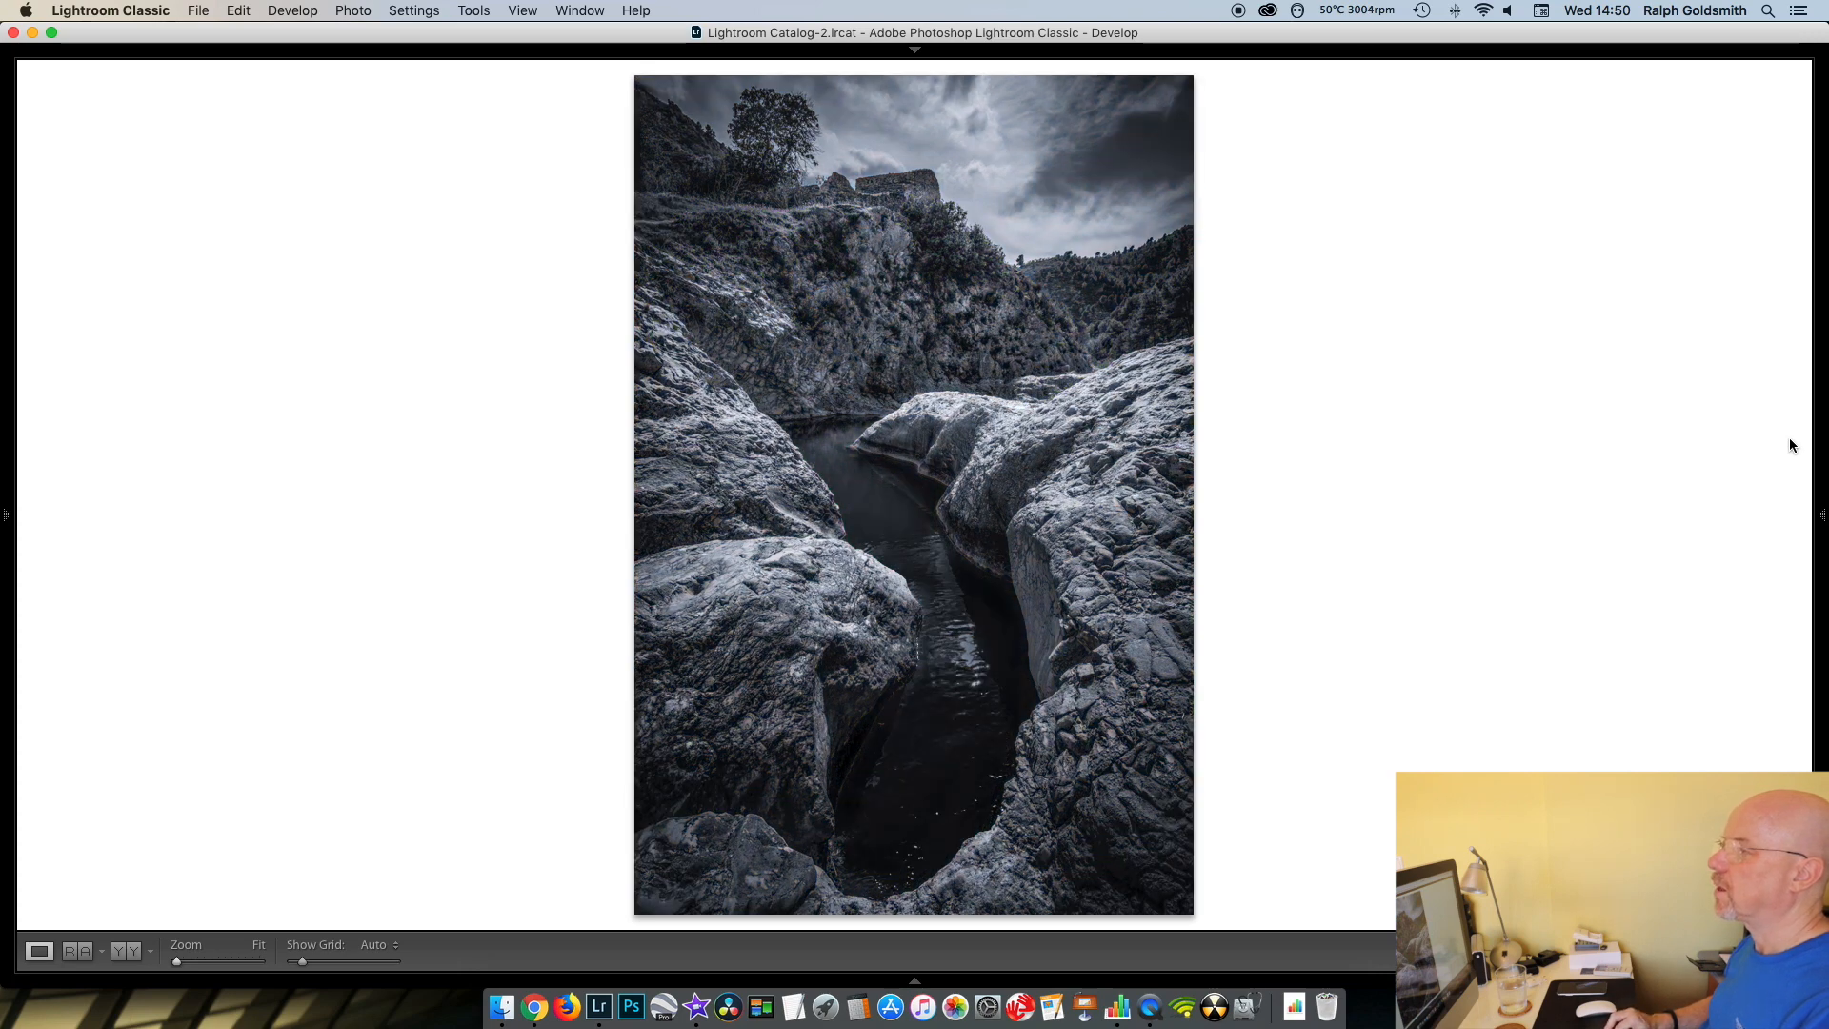